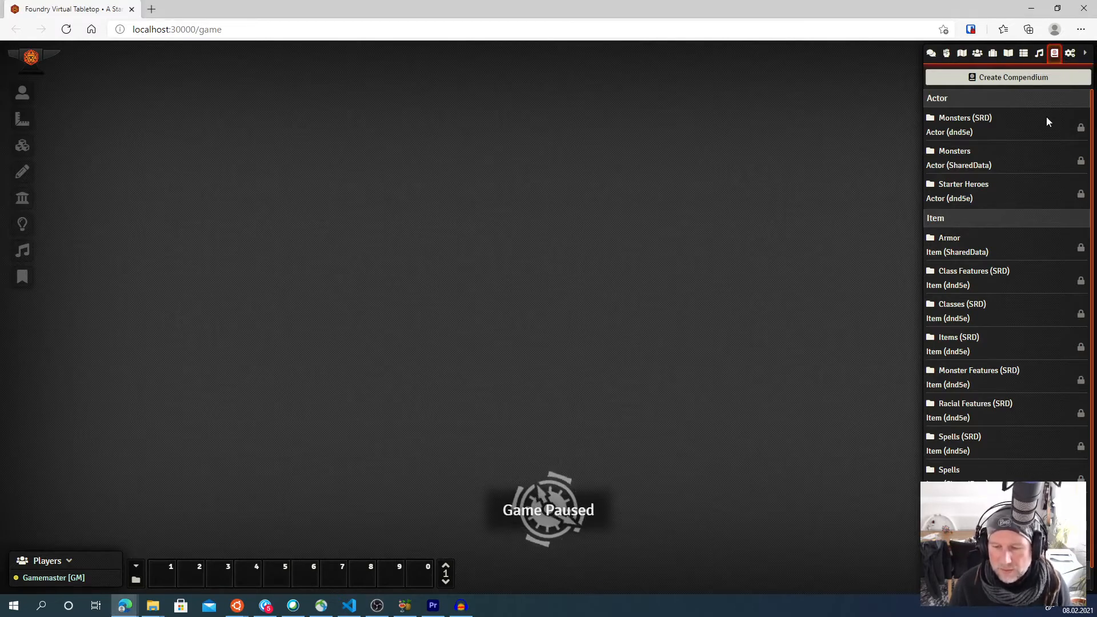
- Create a new Actor compendium named "My Monsters" in the current world
{"action": "scroll", "coordinate": [962, 146], "scroll_direction": "down", "scroll_amount": 1}
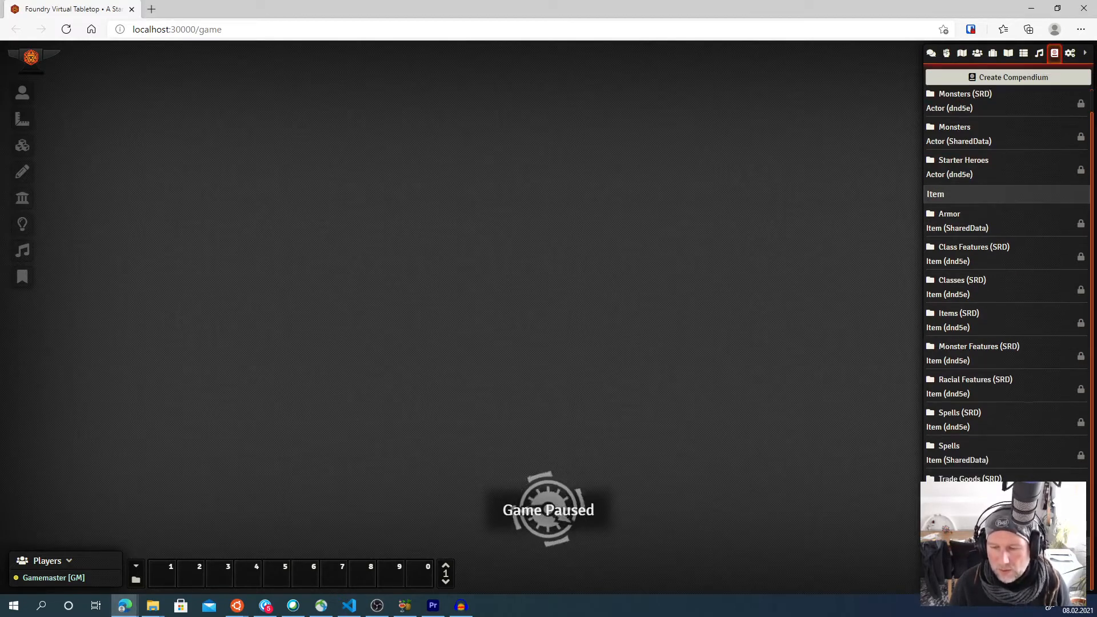
{"action": "scroll", "coordinate": [979, 149], "scroll_direction": "up", "scroll_amount": 1}
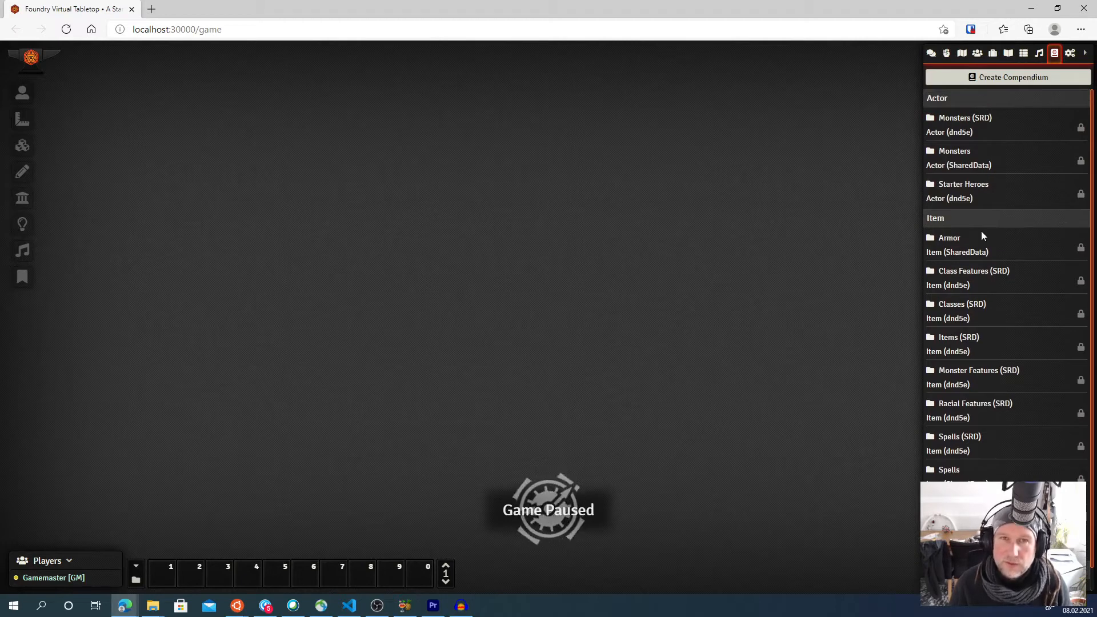
{"action": "left_click", "coordinate": [1005, 80]}
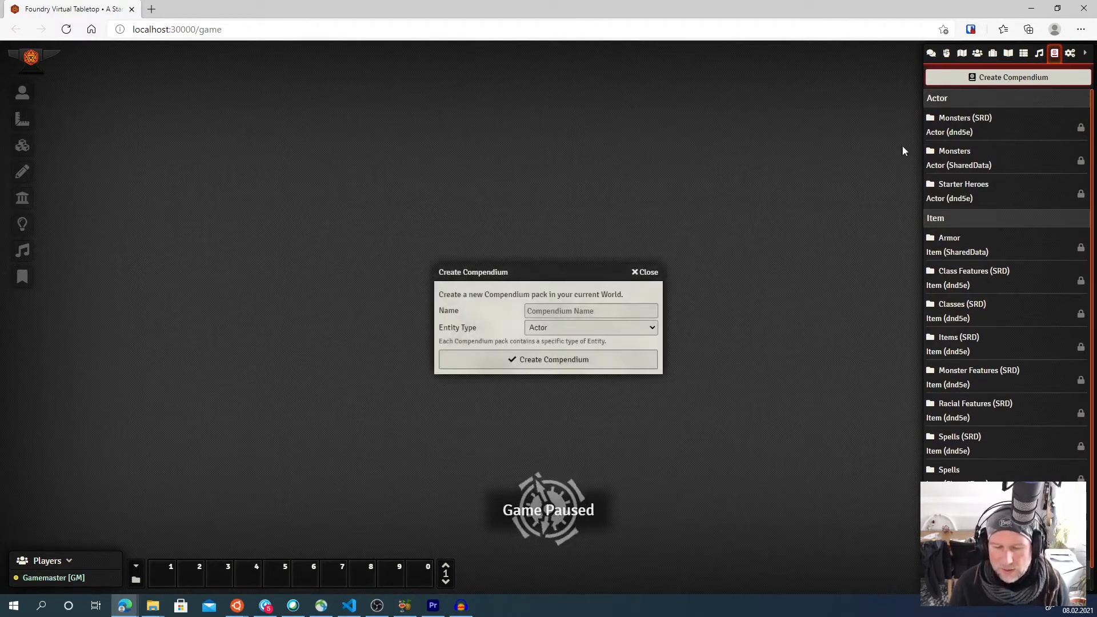
{"action": "left_click", "coordinate": [562, 313]}
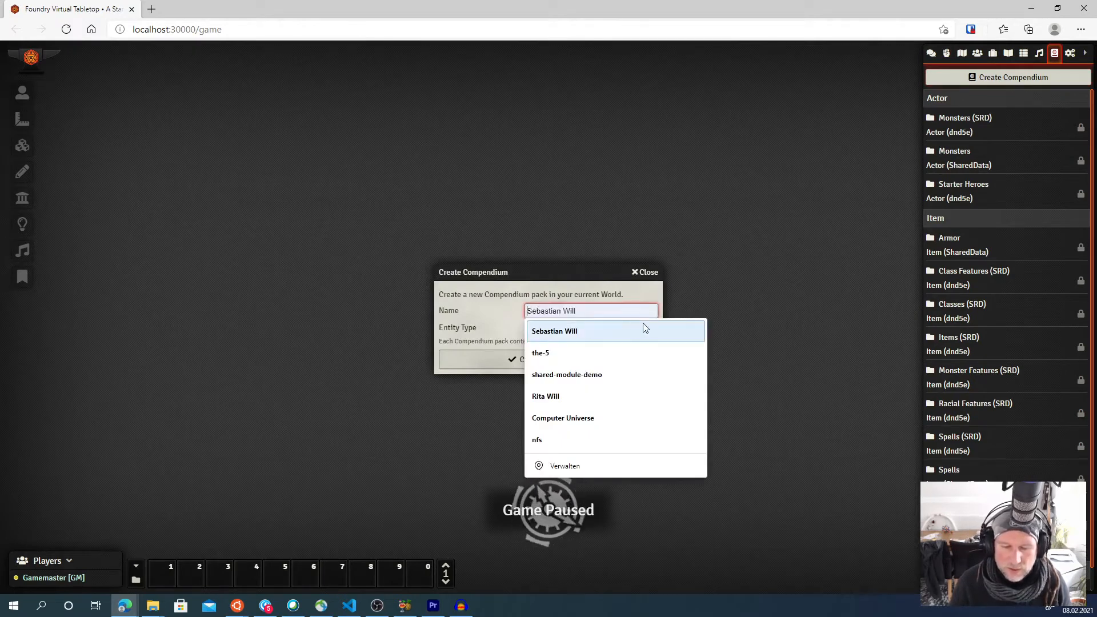
{"action": "type", "text": "My Monsters"}
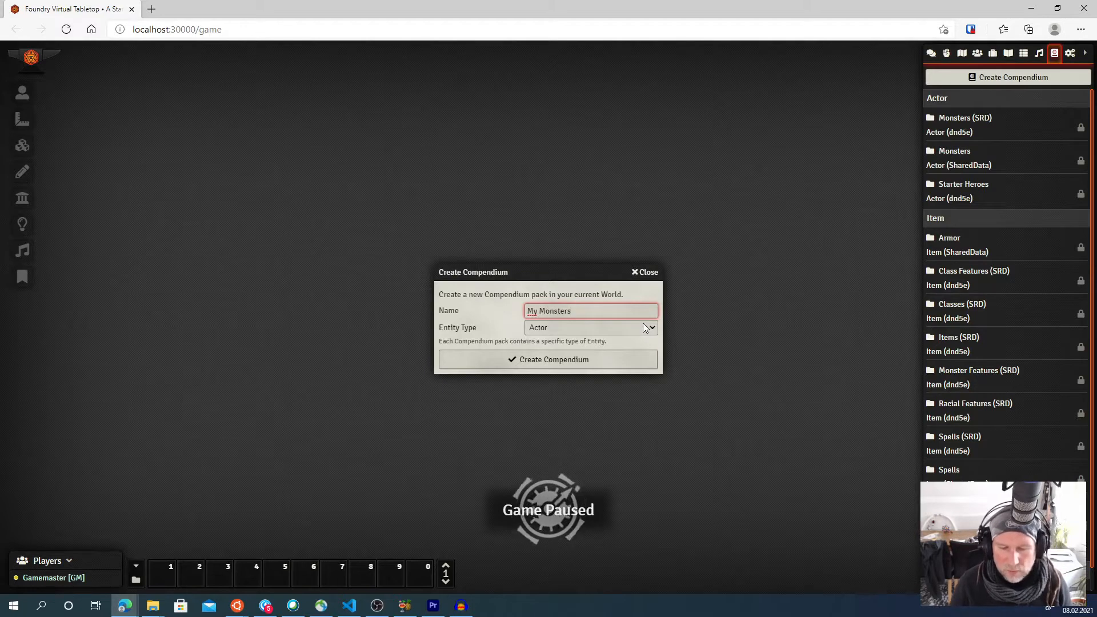
{"action": "left_click", "coordinate": [642, 325]}
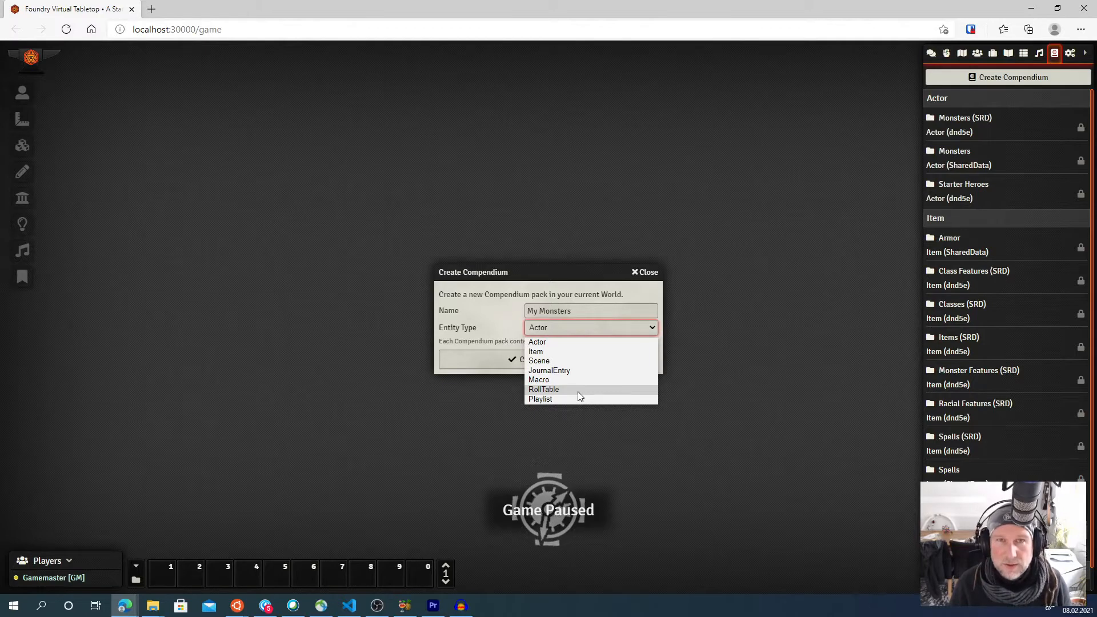
{"action": "left_click", "coordinate": [588, 342]}
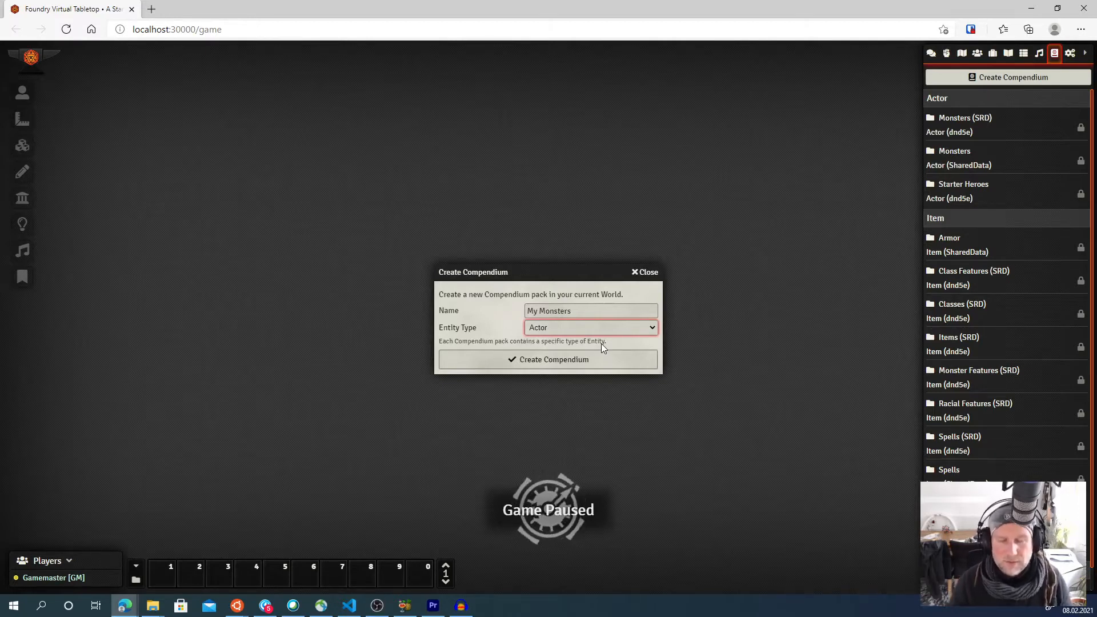
{"action": "left_click", "coordinate": [599, 364]}
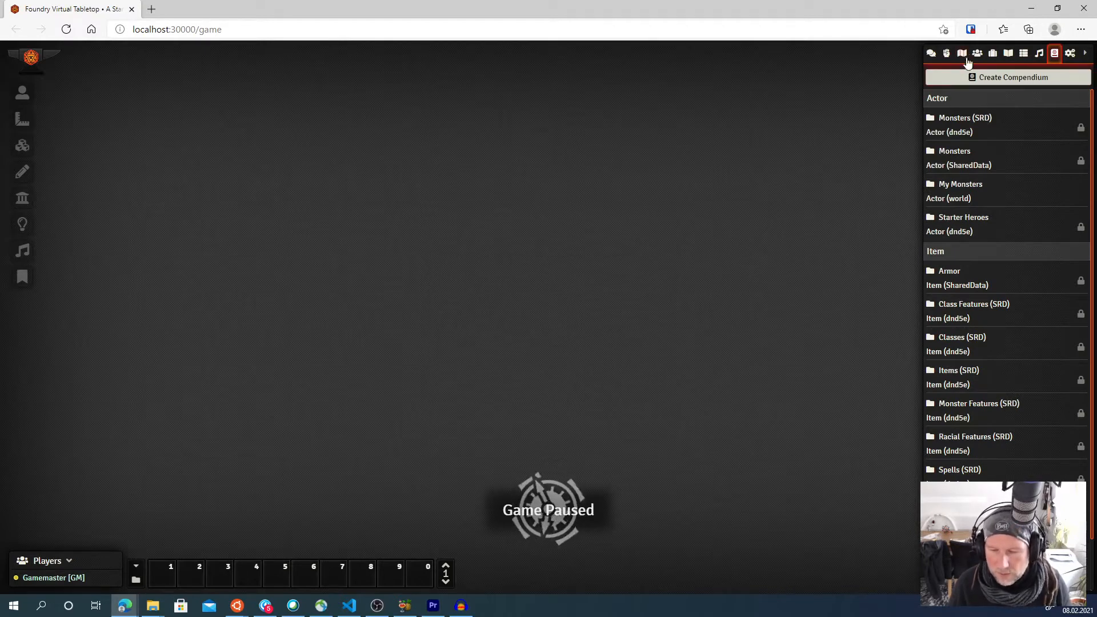
- Open the Actors directory and review the actor types offered when creating a new actor, then close the dialog
{"action": "left_click", "coordinate": [977, 53]}
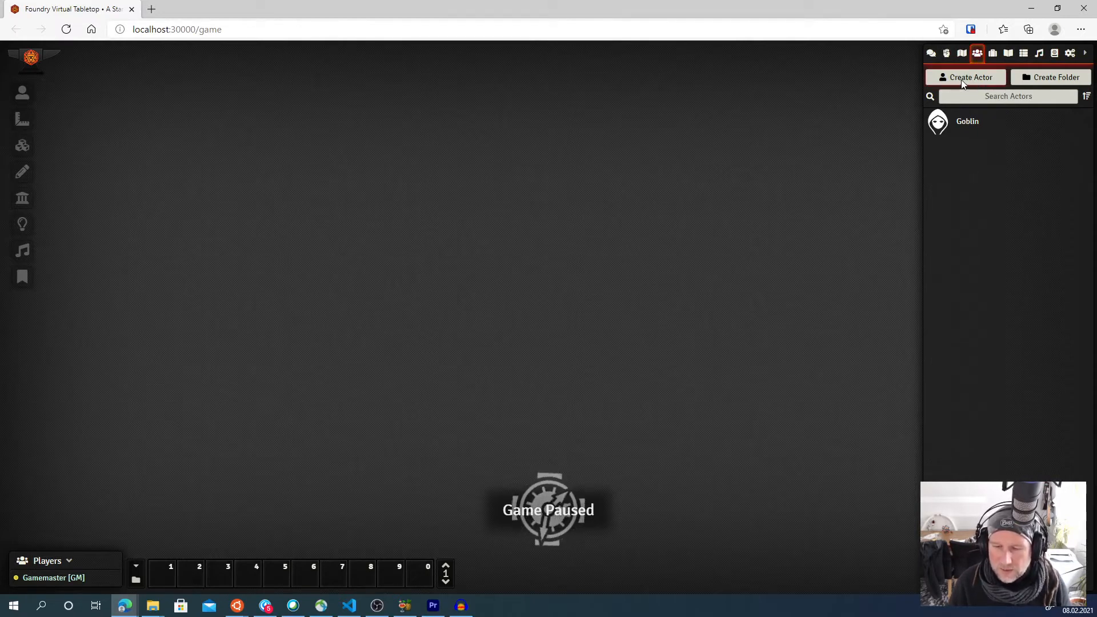
{"action": "left_click", "coordinate": [992, 55]}
{"action": "left_click", "coordinate": [977, 53]}
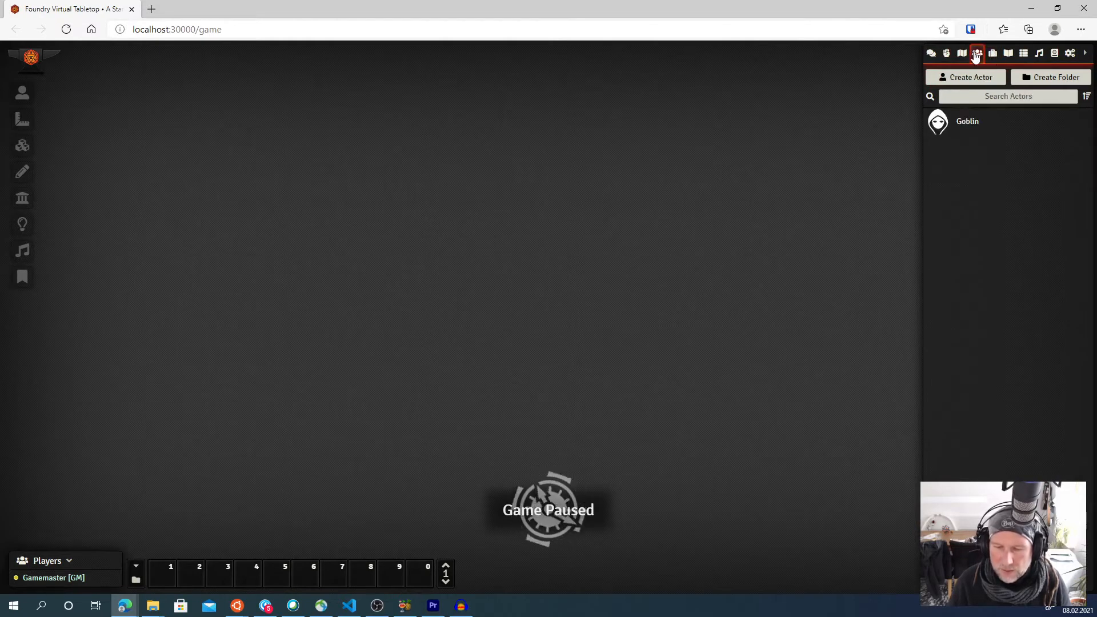
{"action": "left_click", "coordinate": [960, 79]}
{"action": "left_click", "coordinate": [817, 117]}
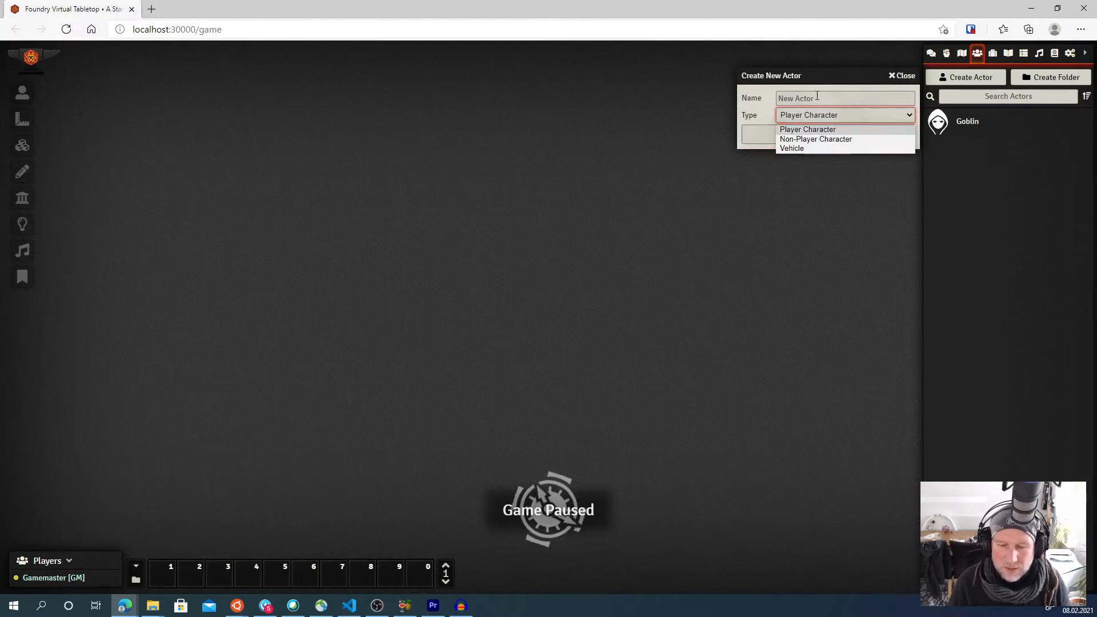
{"action": "left_click", "coordinate": [901, 76]}
- Open the Items directory and review the item types offered when creating a new item, then close the dialog
{"action": "left_click", "coordinate": [992, 53]}
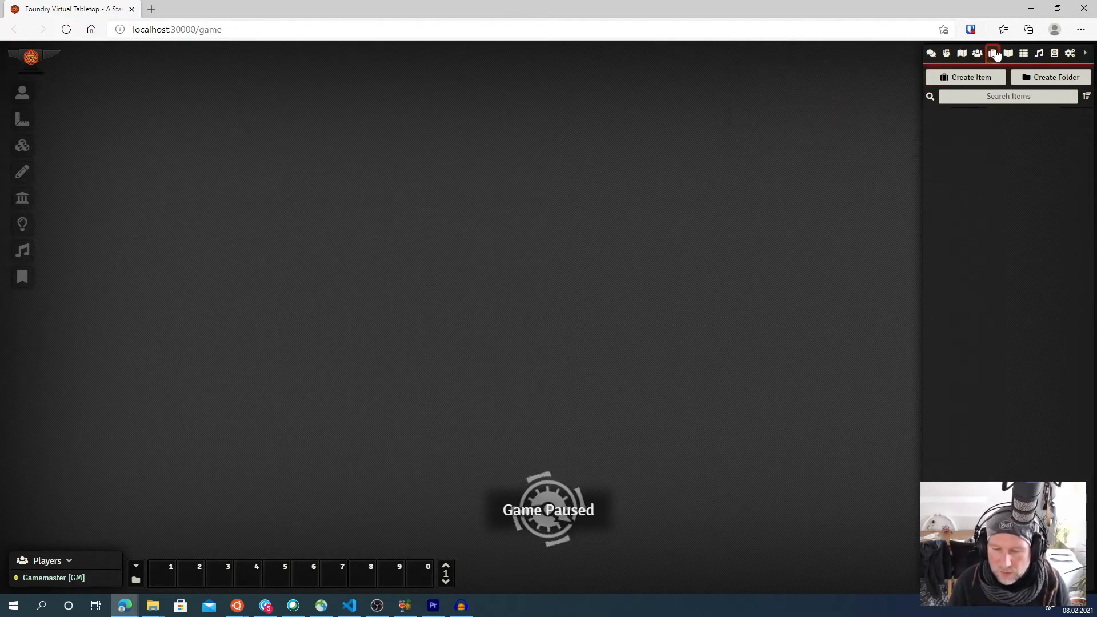
{"action": "left_click", "coordinate": [978, 77]}
{"action": "left_click", "coordinate": [836, 115]}
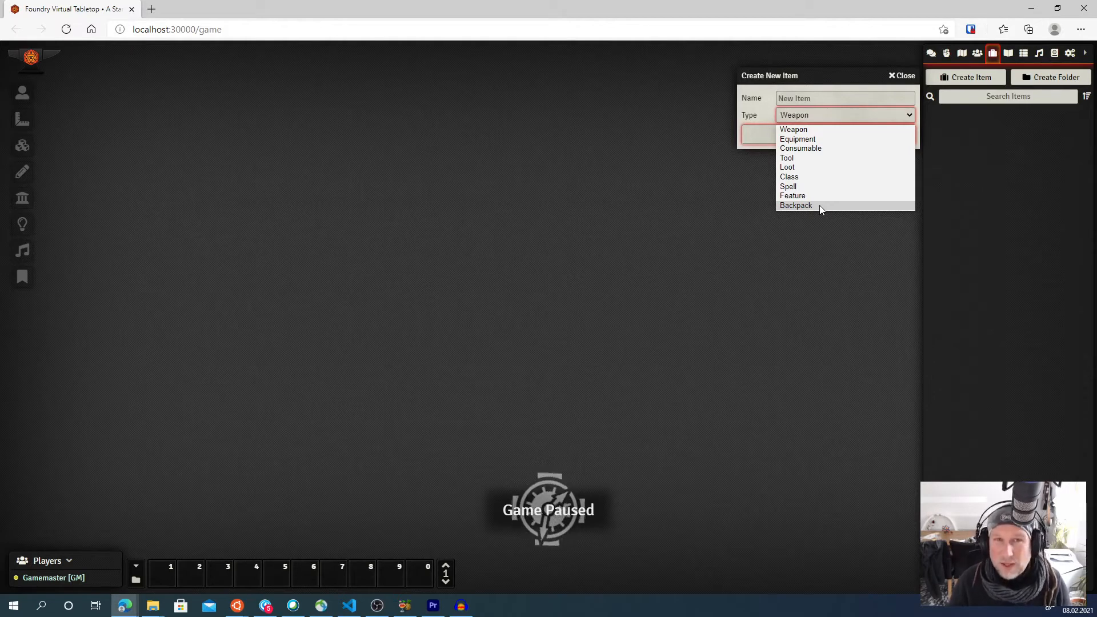
{"action": "left_click", "coordinate": [904, 75]}
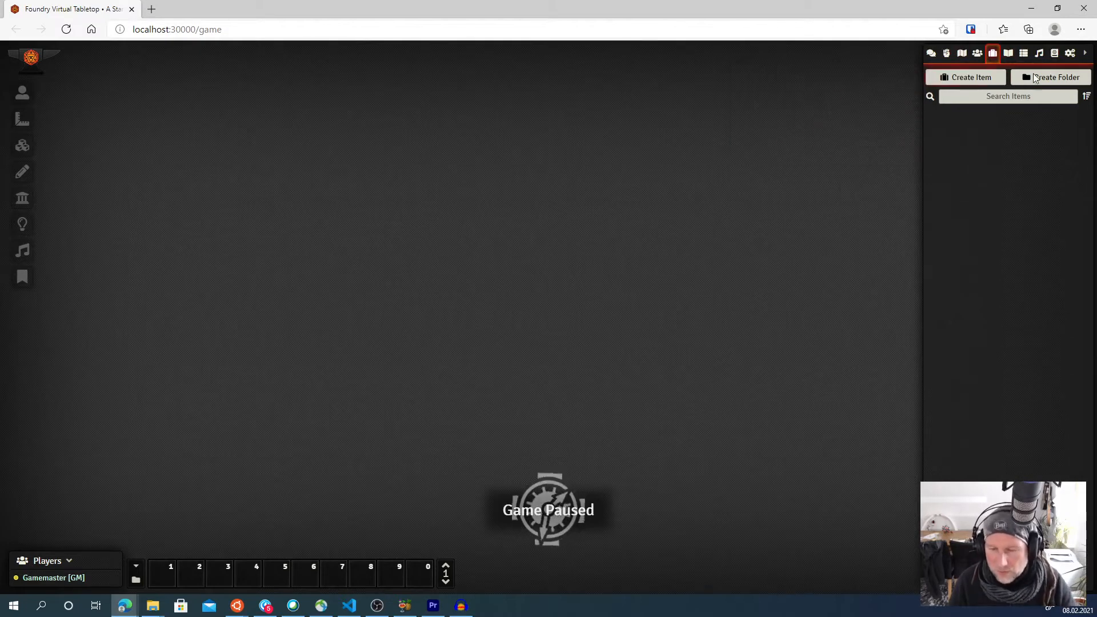
- Create another Actor compendium named "My Townspeople"
{"action": "left_click", "coordinate": [1054, 55]}
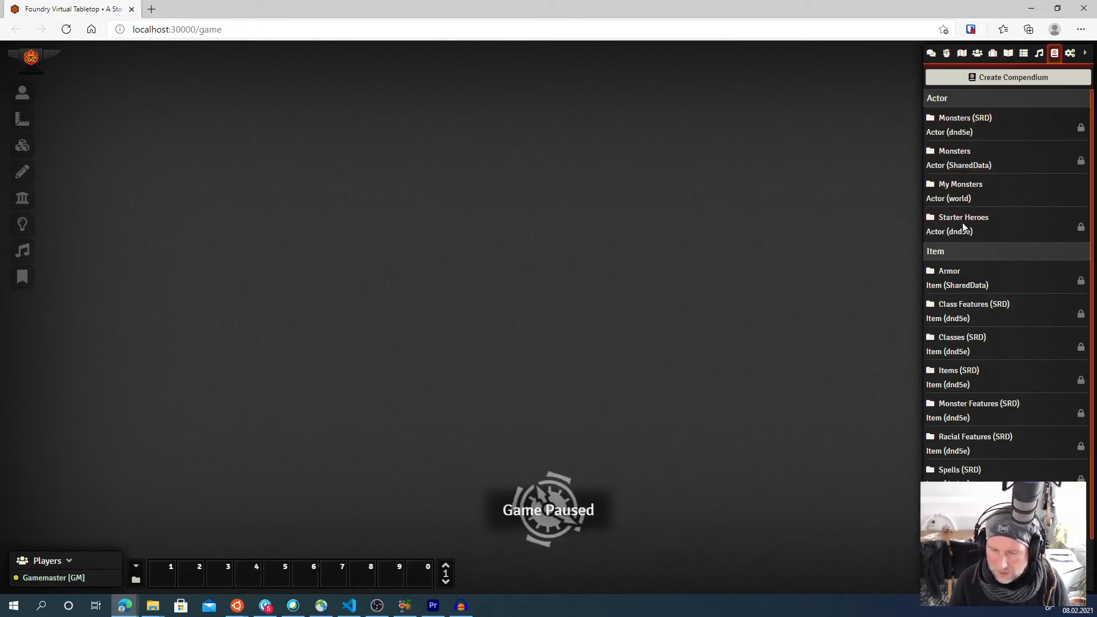
{"action": "left_click", "coordinate": [991, 81]}
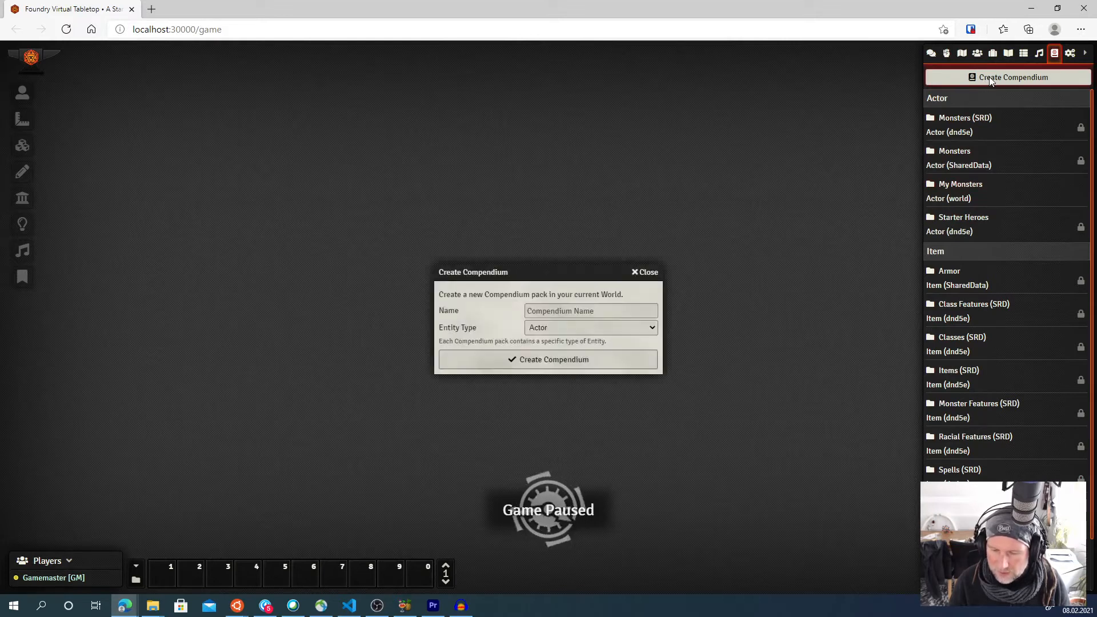
{"action": "left_click", "coordinate": [603, 312]}
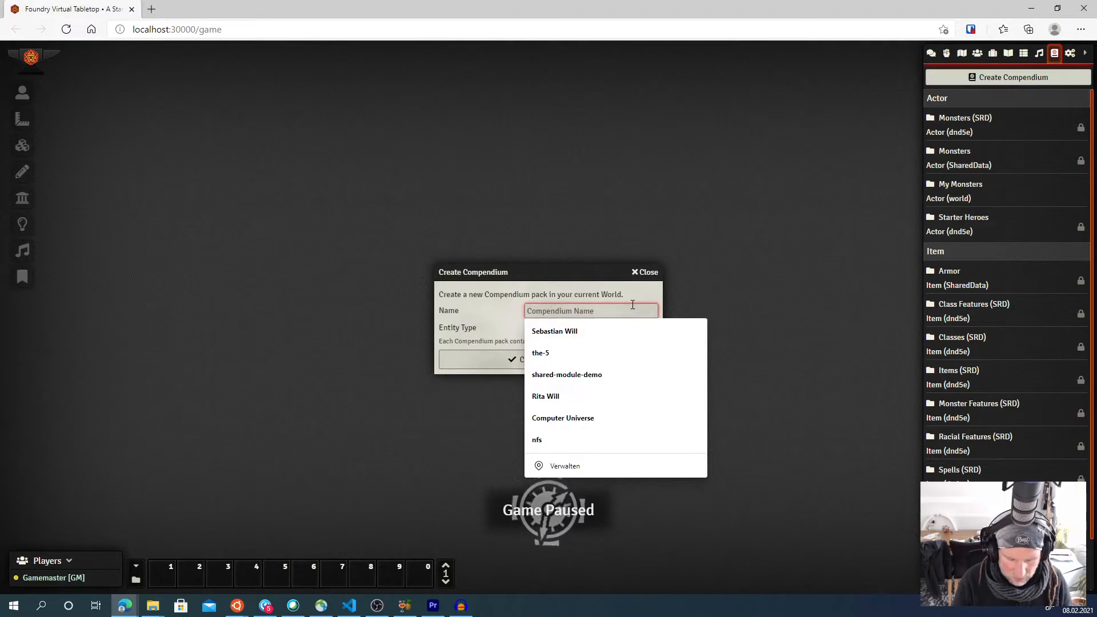
{"action": "type", "text": "My Townspeo"}
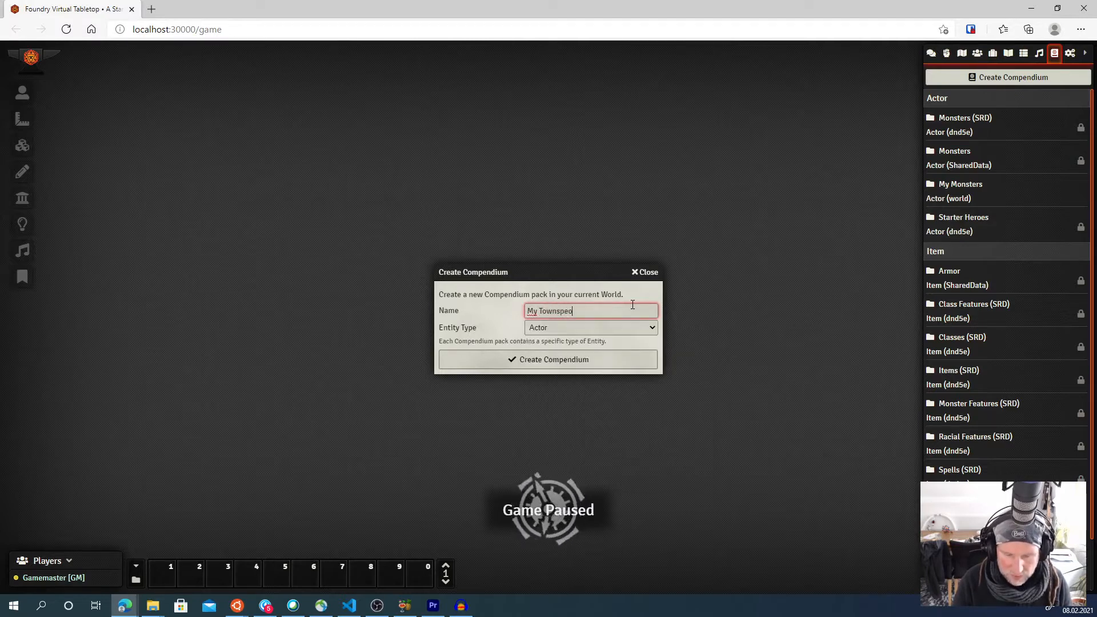
{"action": "type", "text": "ple"}
{"action": "key", "text": "Tab"}
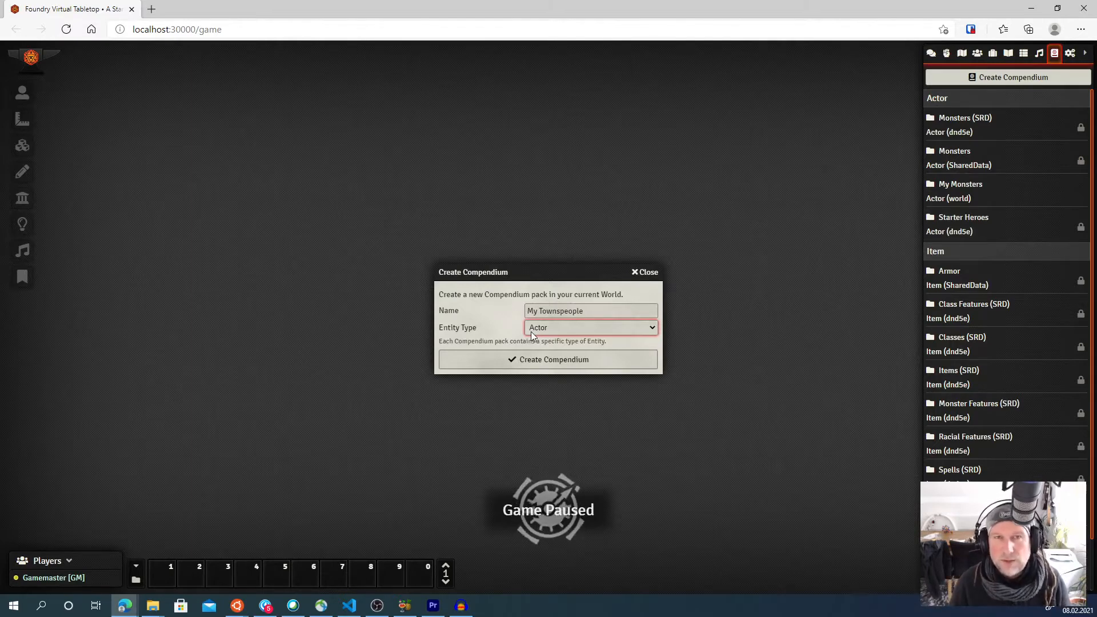
{"action": "left_click", "coordinate": [559, 360]}
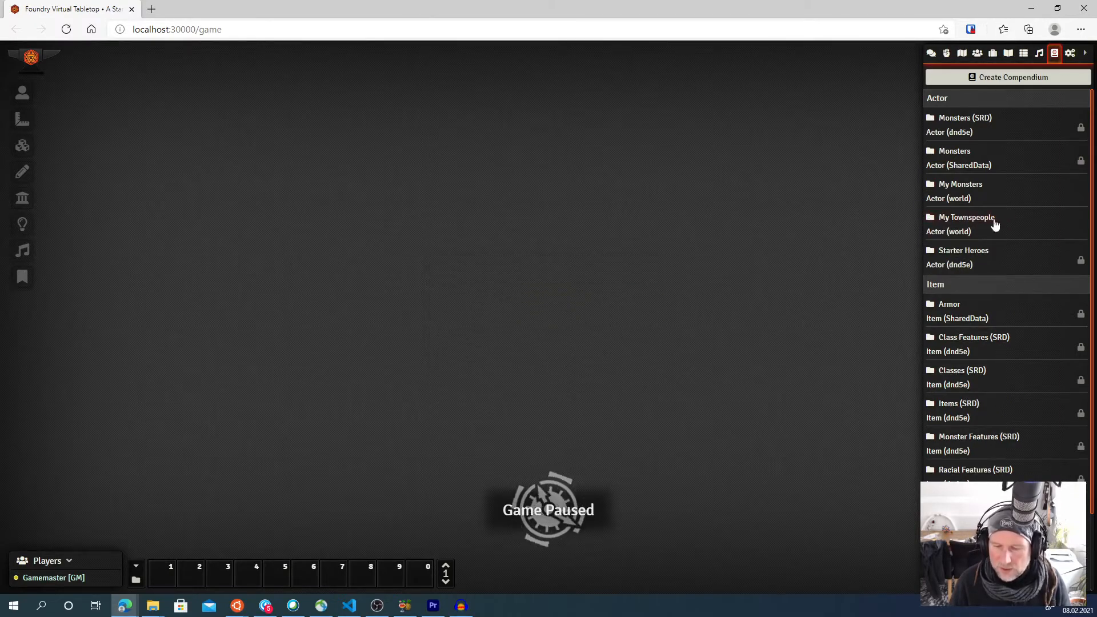
- Open the My Townspeople compendium and browse the compendium list
{"action": "left_click", "coordinate": [946, 224]}
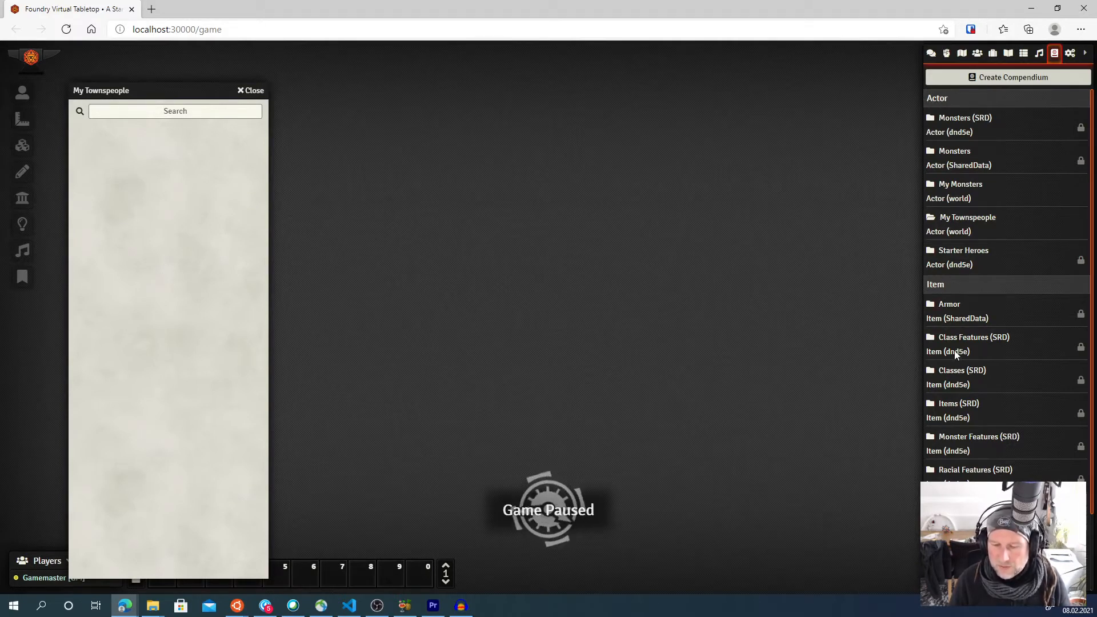
{"action": "scroll", "coordinate": [956, 354], "scroll_direction": "down", "scroll_amount": 2}
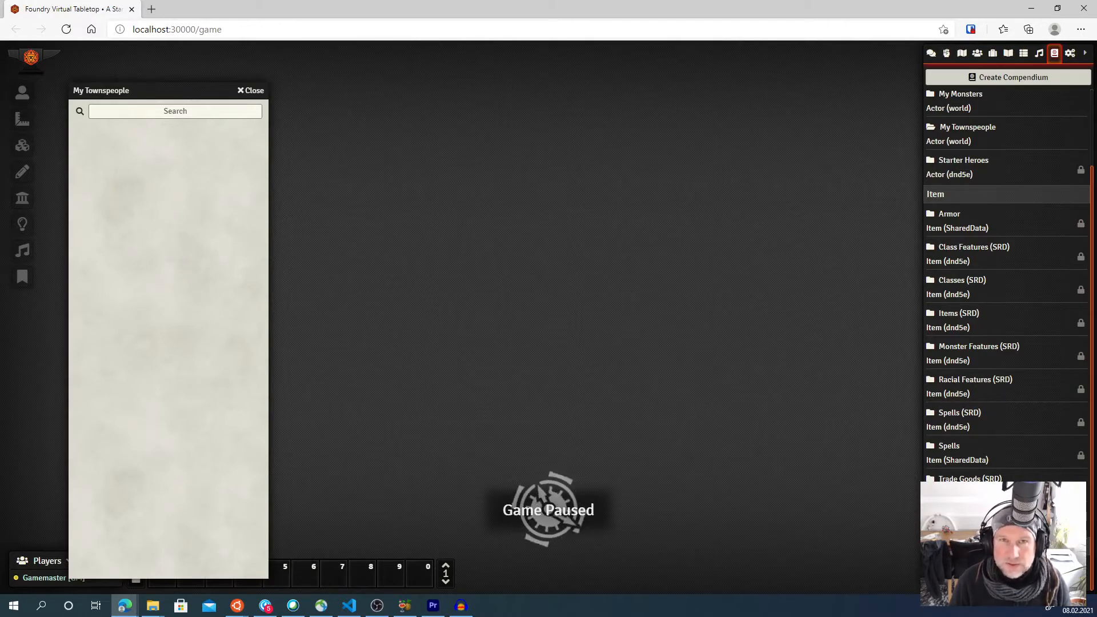
{"action": "scroll", "coordinate": [1005, 286], "scroll_direction": "up", "scroll_amount": 2}
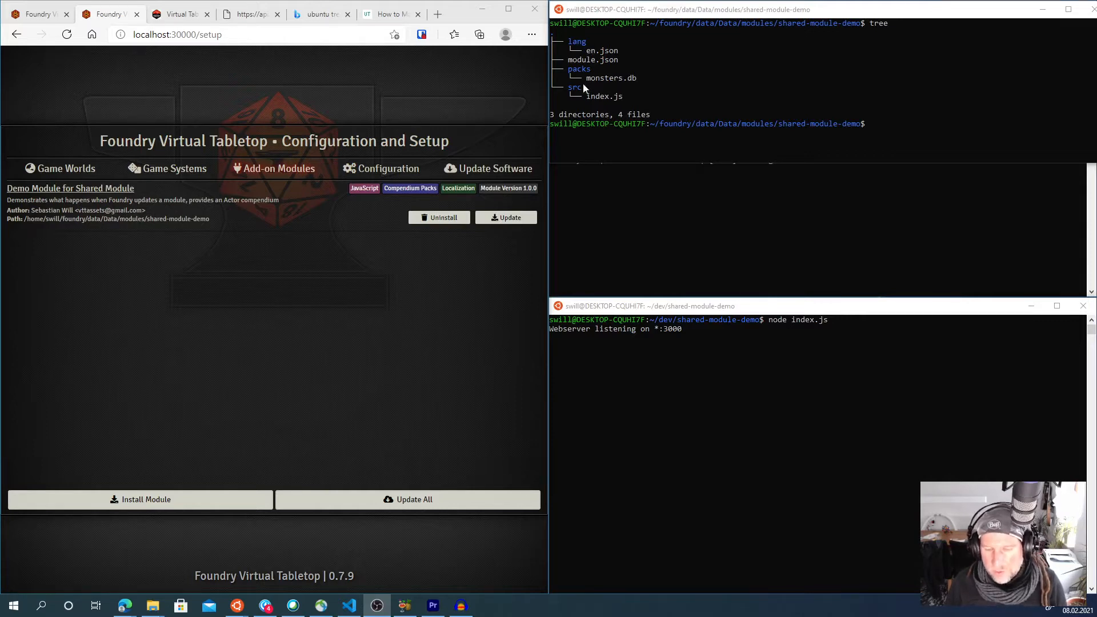
- Examine the shared module's file tree in the terminal, highlighting the packs folder and monsters.db
{"action": "left_click", "coordinate": [567, 62]}
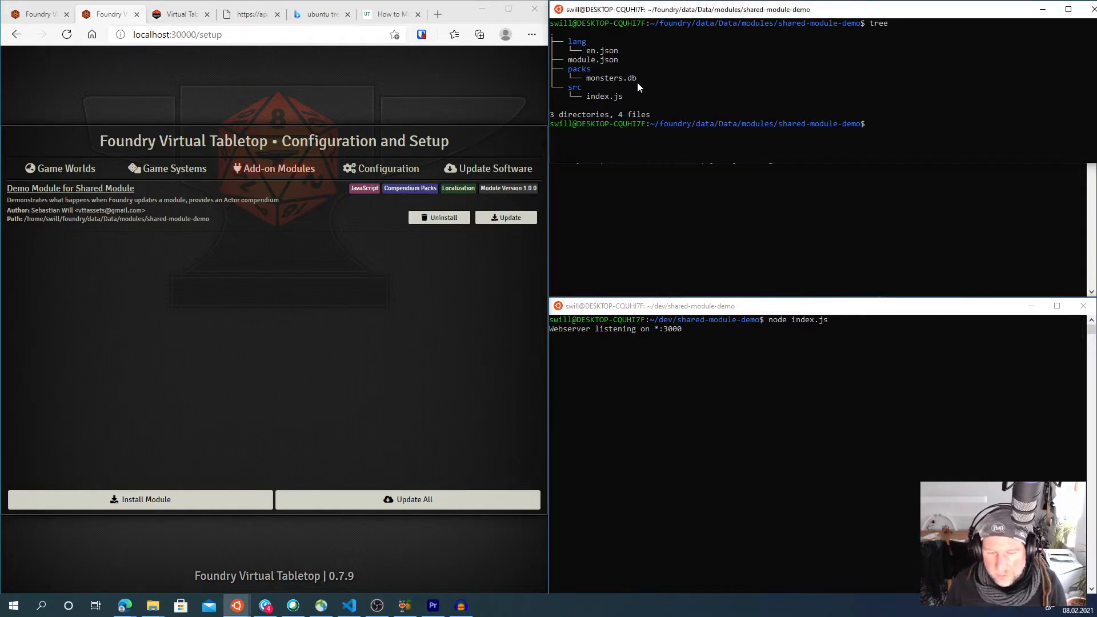
{"action": "left_click_drag", "start_coordinate": [637, 84], "coordinate": [552, 62]}
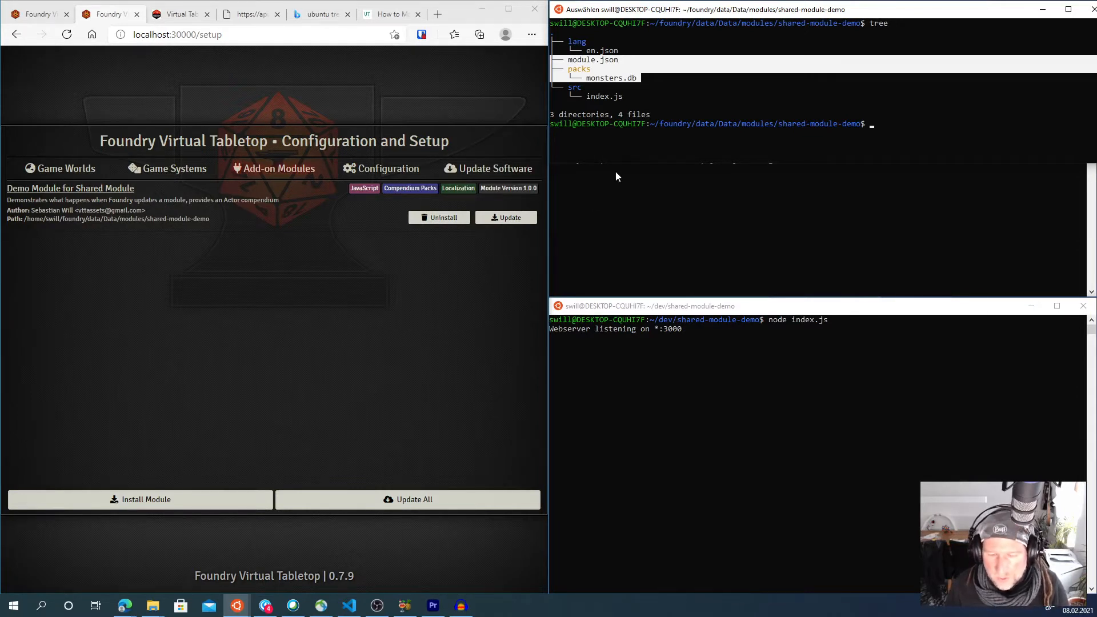
{"action": "left_click", "coordinate": [661, 64]}
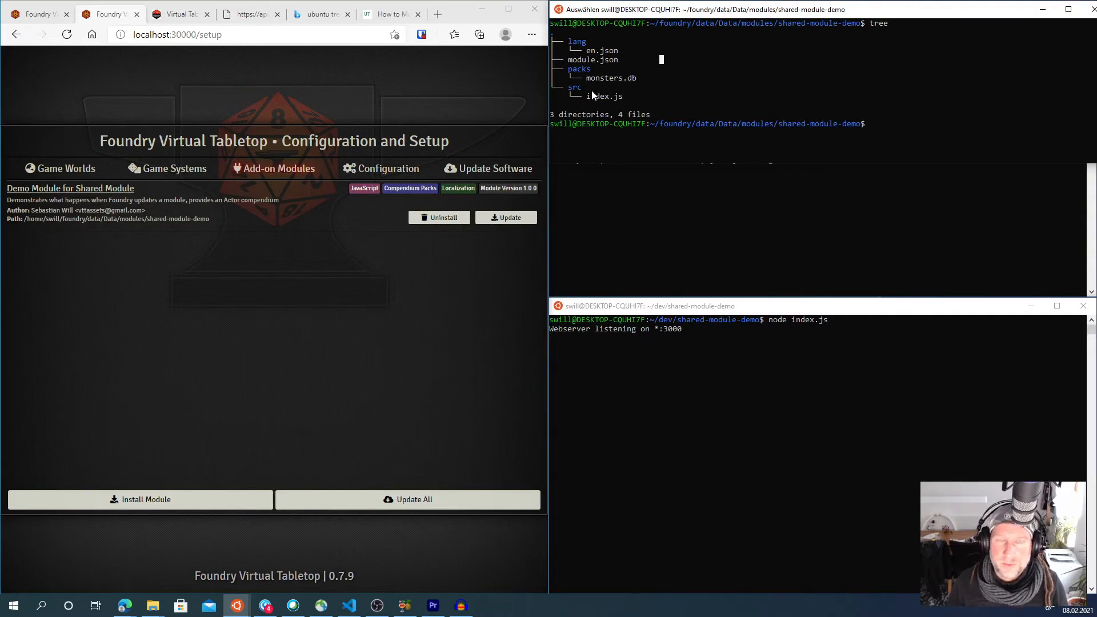
{"action": "left_click", "coordinate": [830, 78]}
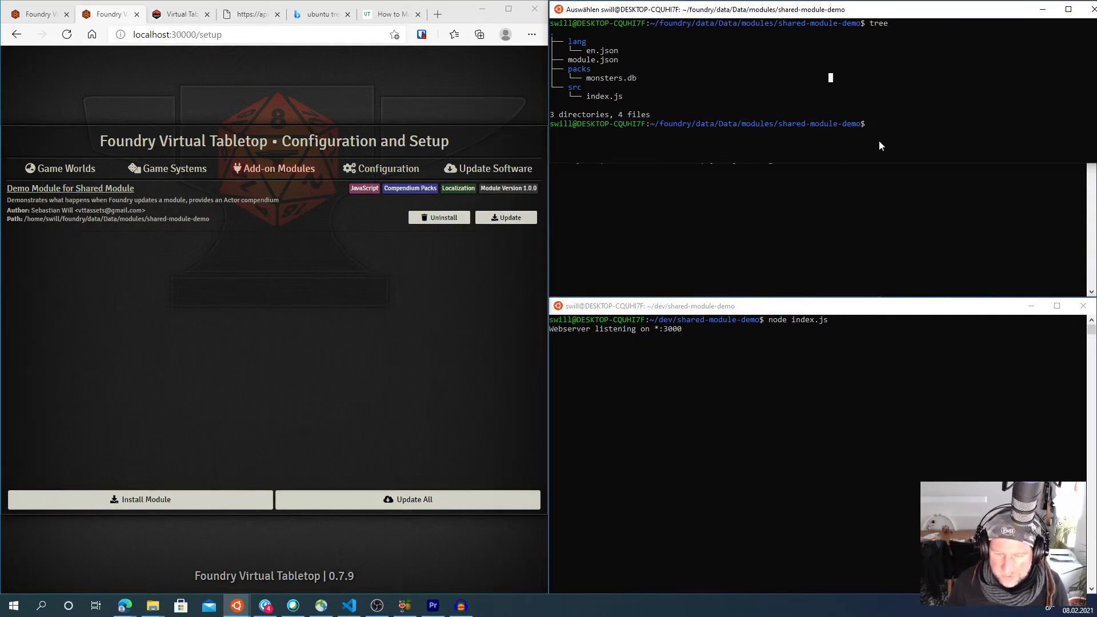
{"action": "left_click", "coordinate": [793, 361]}
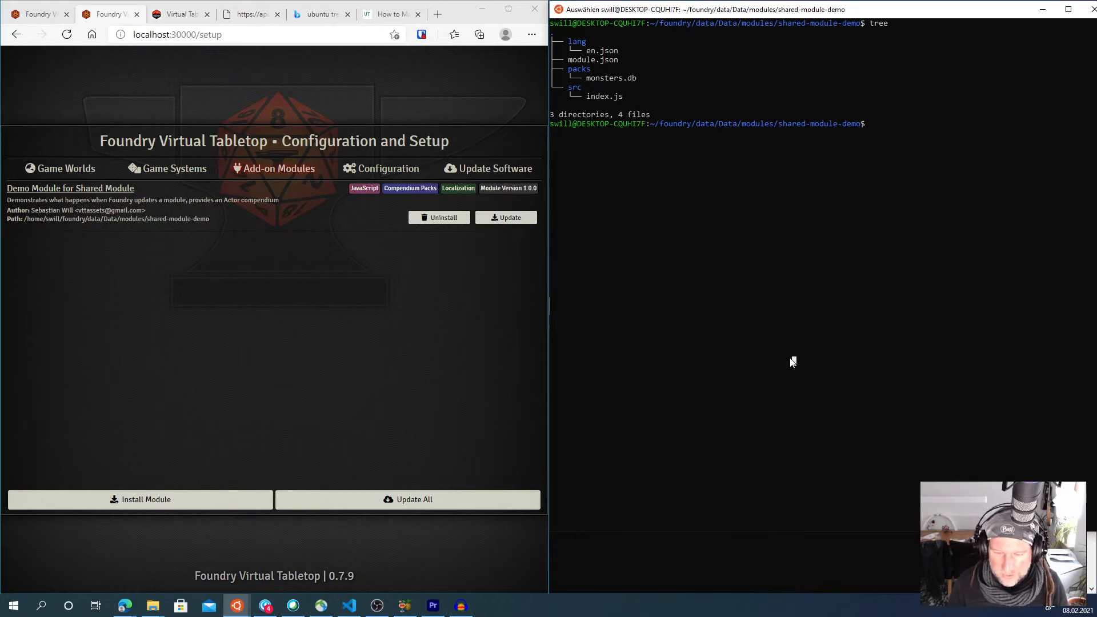
- Print module.json with cat and highlight the packs entry, its entity and its path
{"action": "type", "text": "cat module.json"}
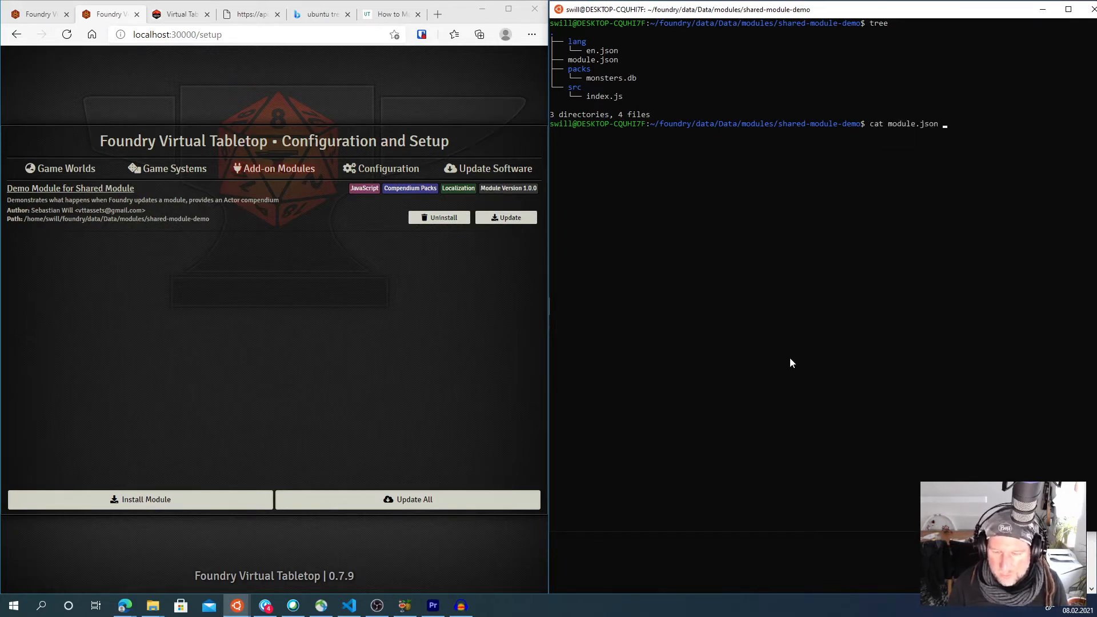
{"action": "key", "text": "Return"}
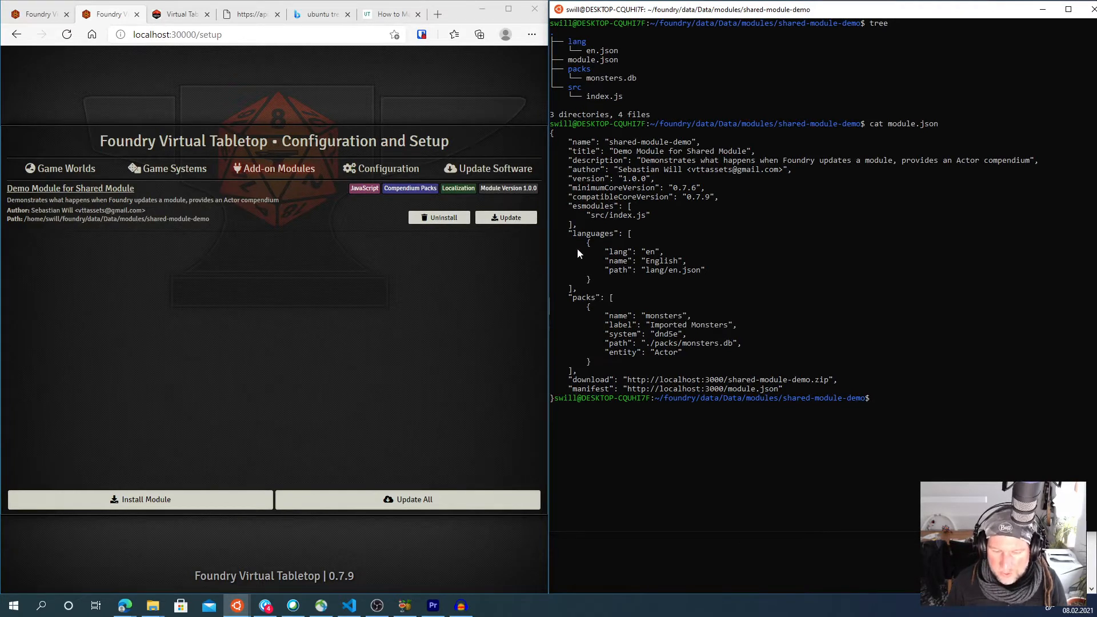
{"action": "left_click_drag", "start_coordinate": [587, 301], "coordinate": [610, 366]}
{"action": "left_click", "coordinate": [660, 365]}
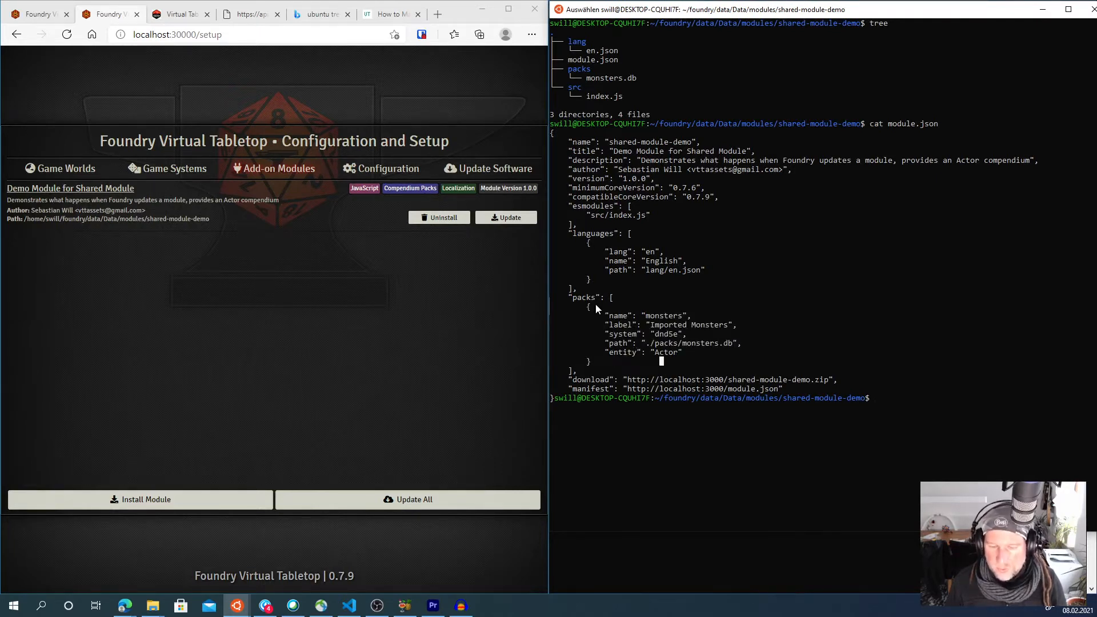
{"action": "left_click_drag", "start_coordinate": [591, 304], "coordinate": [612, 361]}
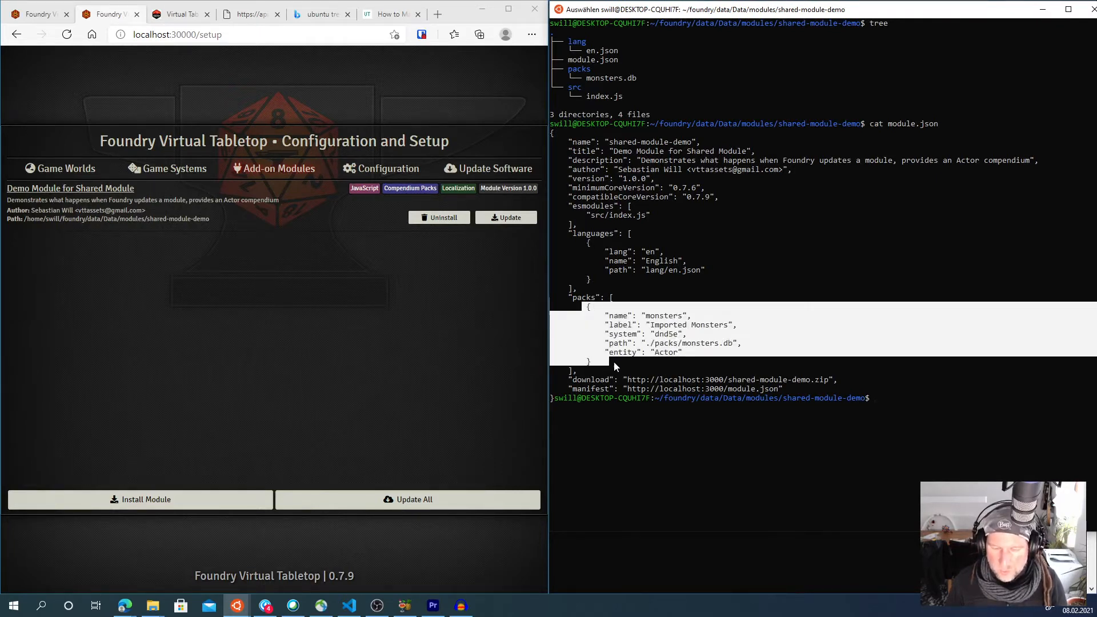
{"action": "left_click", "coordinate": [649, 367]}
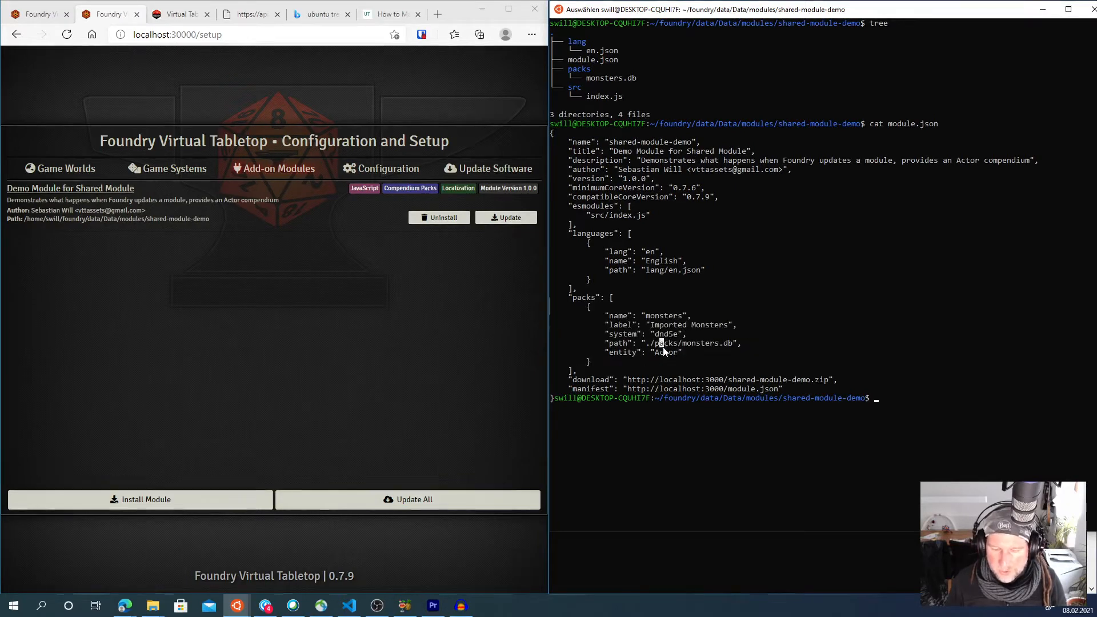
{"action": "double_click", "coordinate": [662, 343]}
{"action": "double_click", "coordinate": [662, 352]}
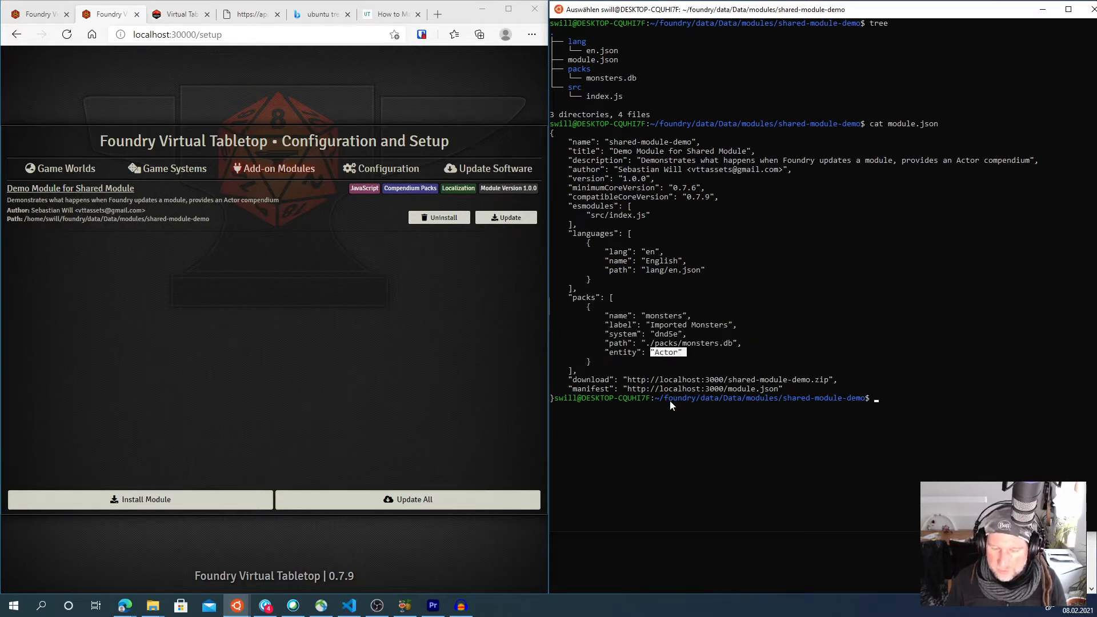
{"action": "left_click_drag", "start_coordinate": [643, 343], "coordinate": [737, 349]}
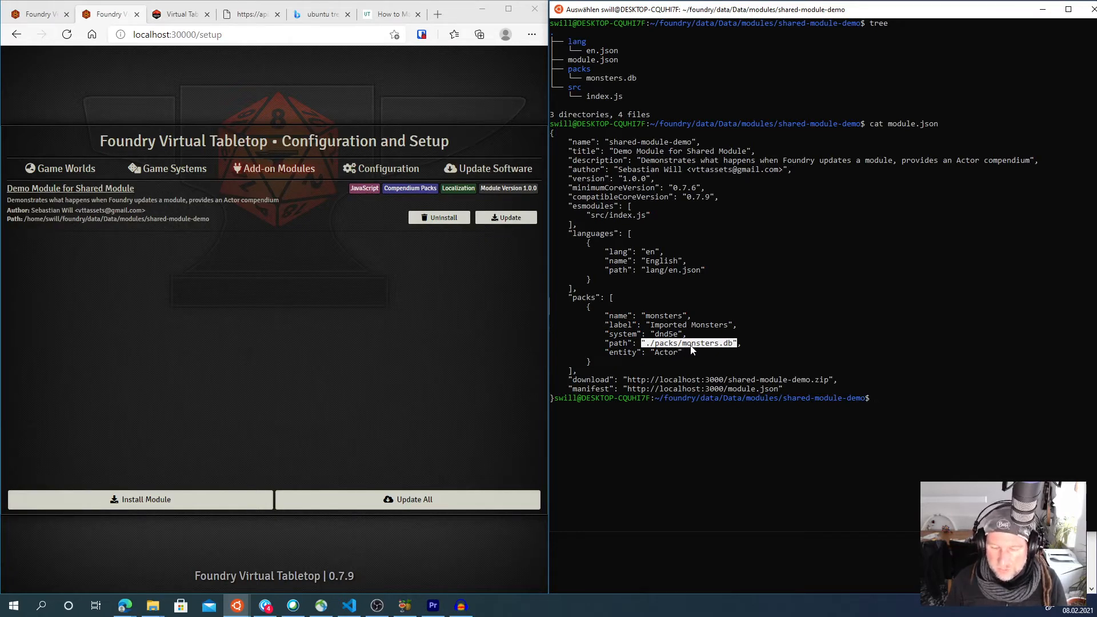
- Highlight the monsters pack's system entry in the printed module.json
{"action": "left_click", "coordinate": [716, 370]}
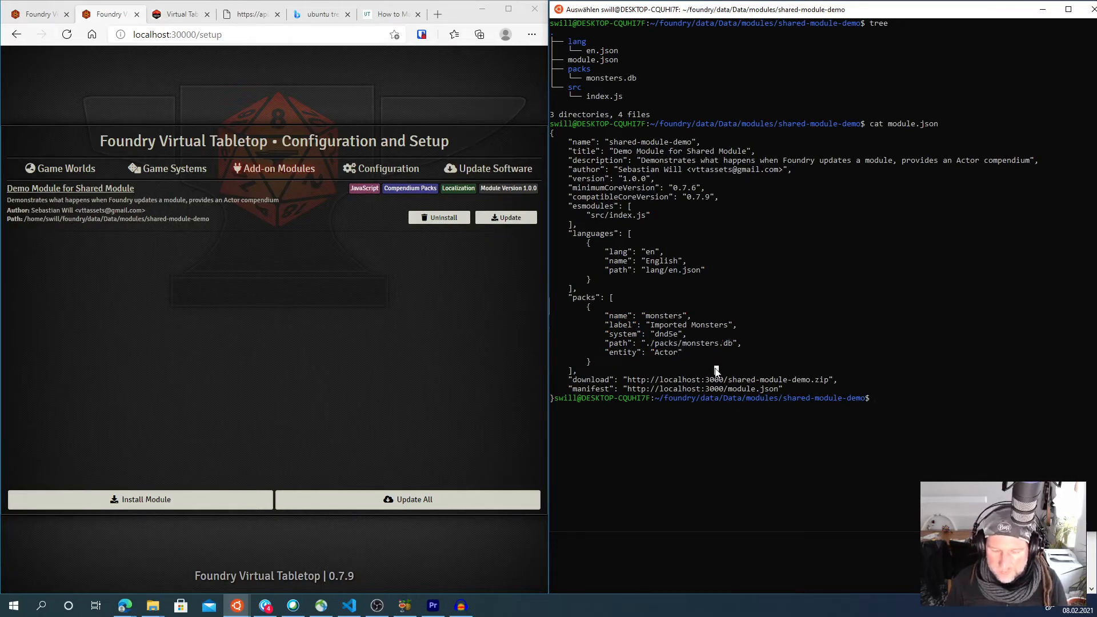
{"action": "left_click_drag", "start_coordinate": [649, 327], "coordinate": [729, 329]}
{"action": "left_click", "coordinate": [716, 370]}
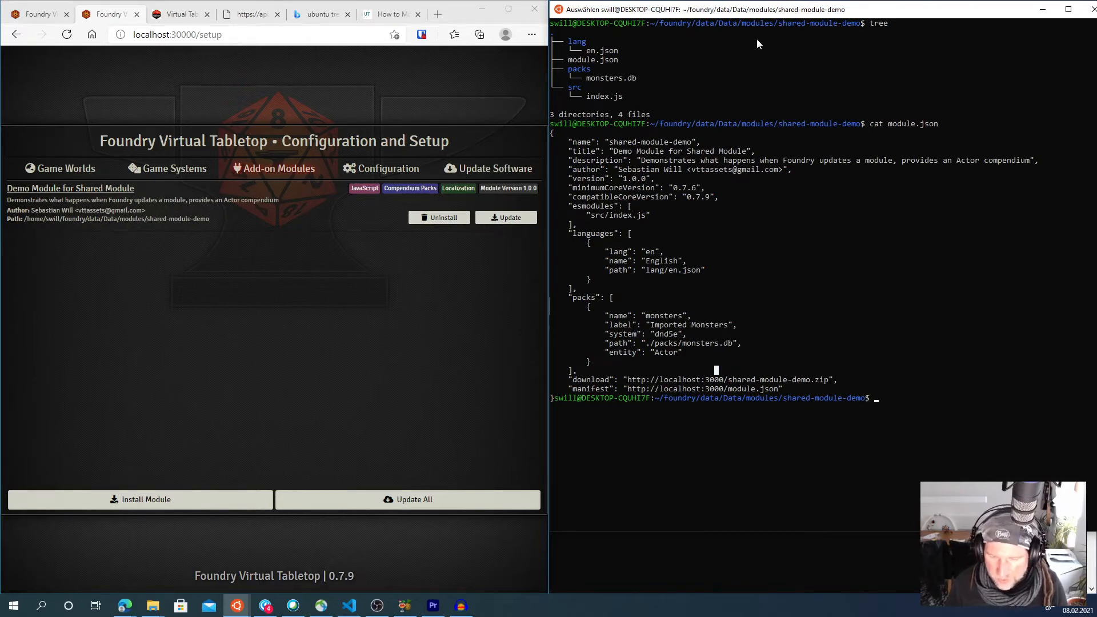
- Restore and close the terminal window showing the installed module's module.json
{"action": "double_click", "coordinate": [755, 9]}
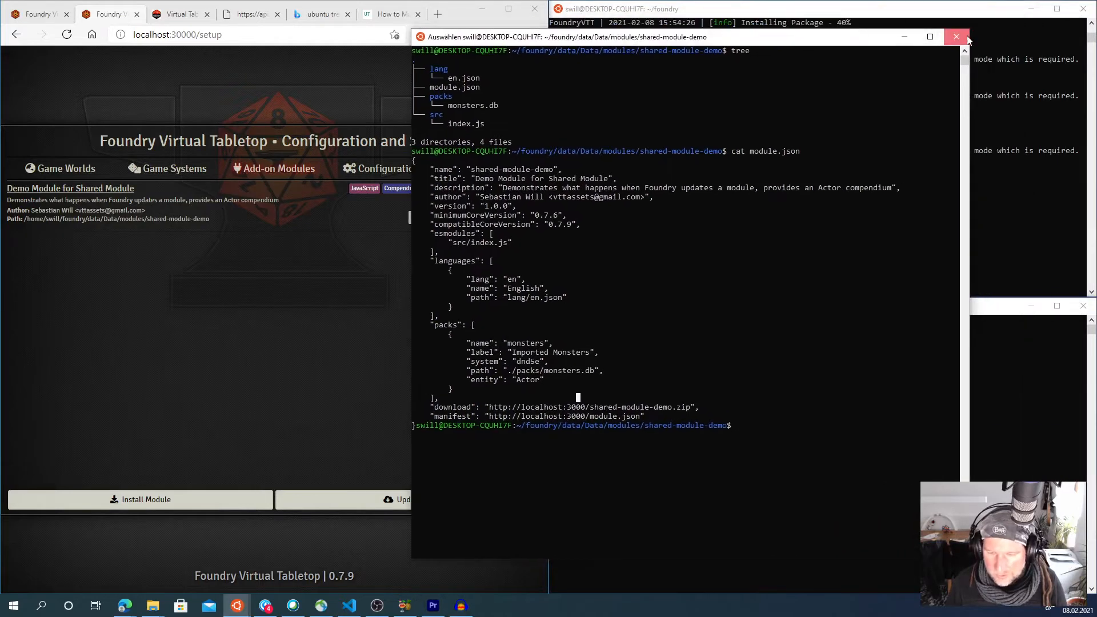
{"action": "left_click", "coordinate": [956, 37]}
{"action": "left_click", "coordinate": [706, 307]}
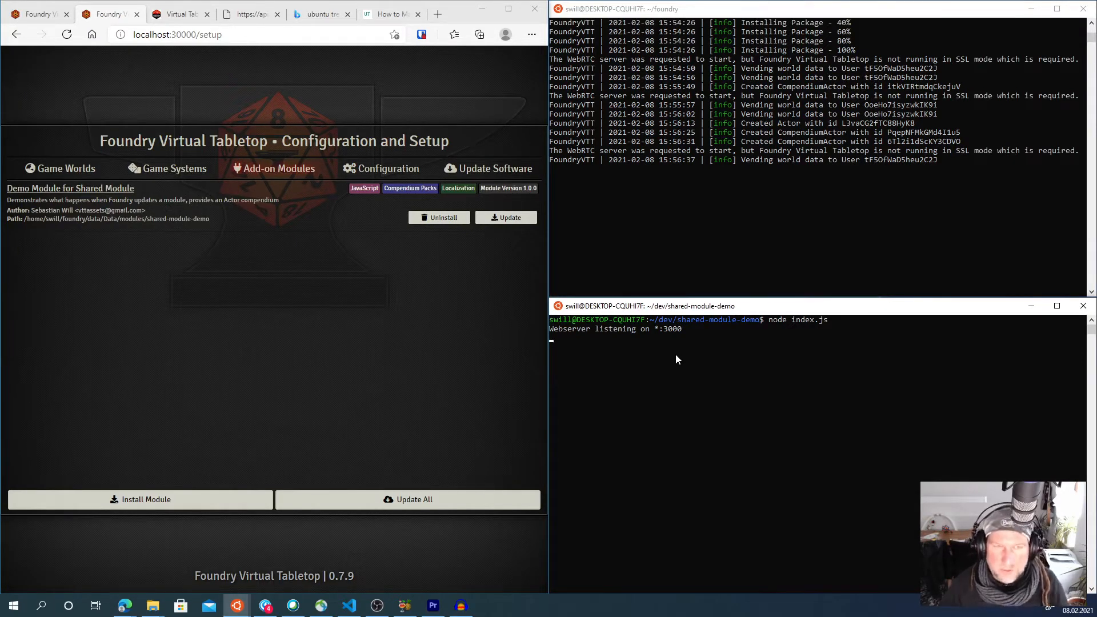
- Update the Demo Module for Shared Module from the Add-on Modules setup page
{"action": "left_click", "coordinate": [530, 265]}
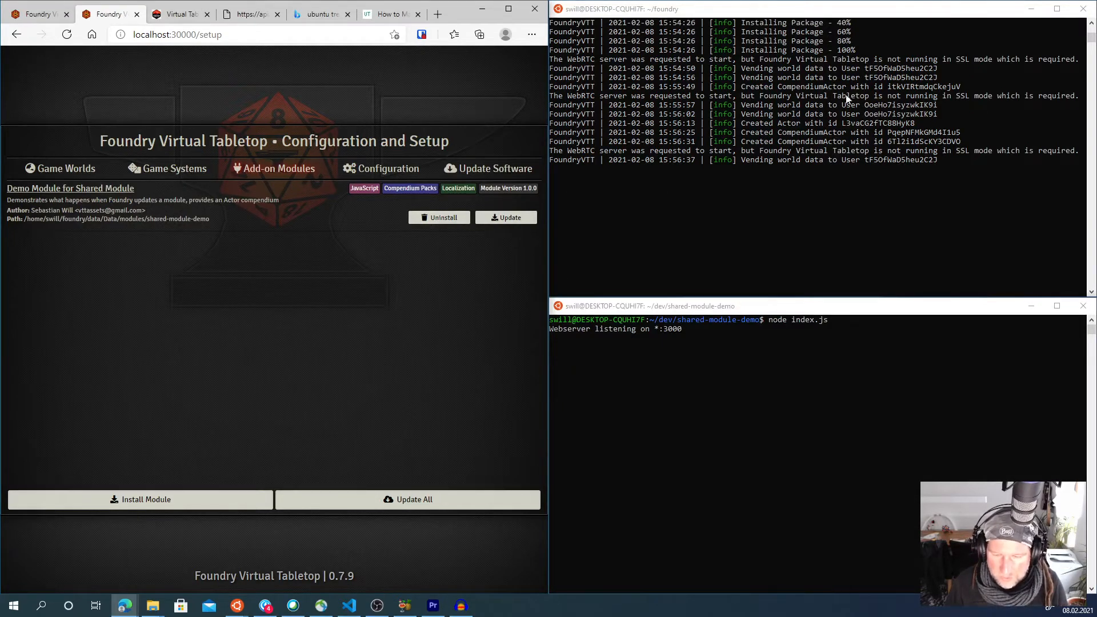
{"action": "left_click", "coordinate": [508, 218]}
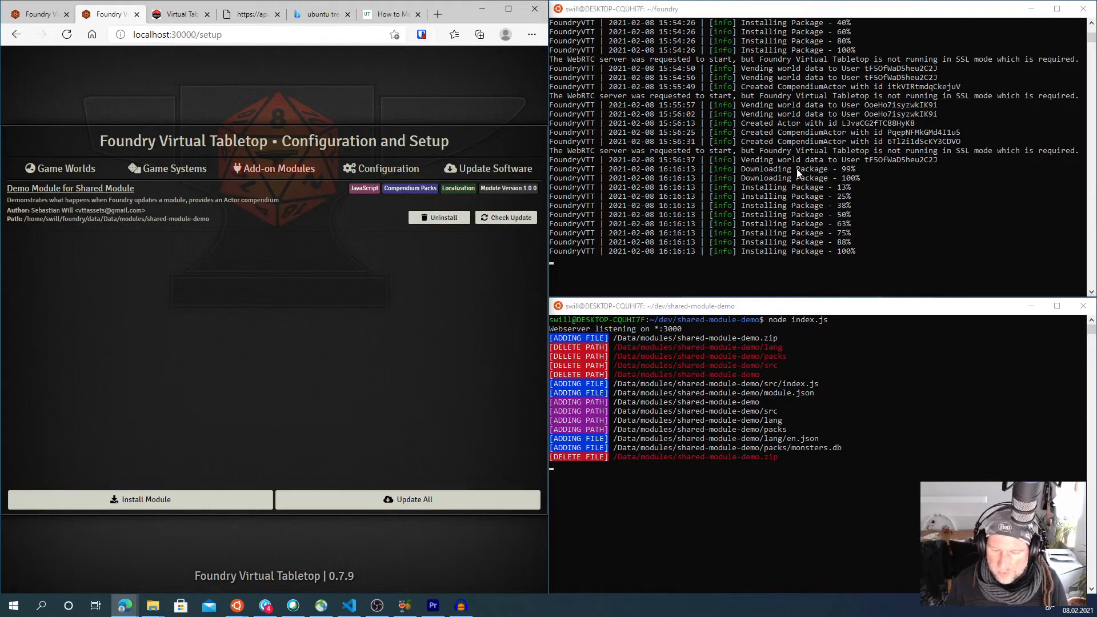
- Examine the Foundry server's package installation log and the files listed by the module webserver
{"action": "left_click", "coordinate": [748, 174]}
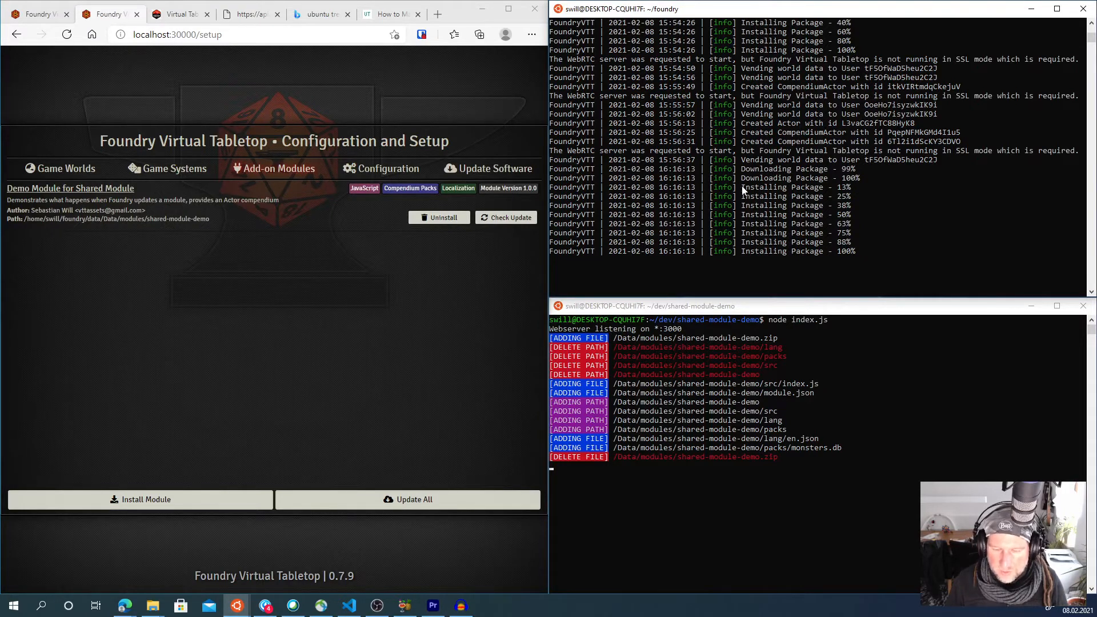
{"action": "left_click_drag", "start_coordinate": [742, 186], "coordinate": [849, 258]}
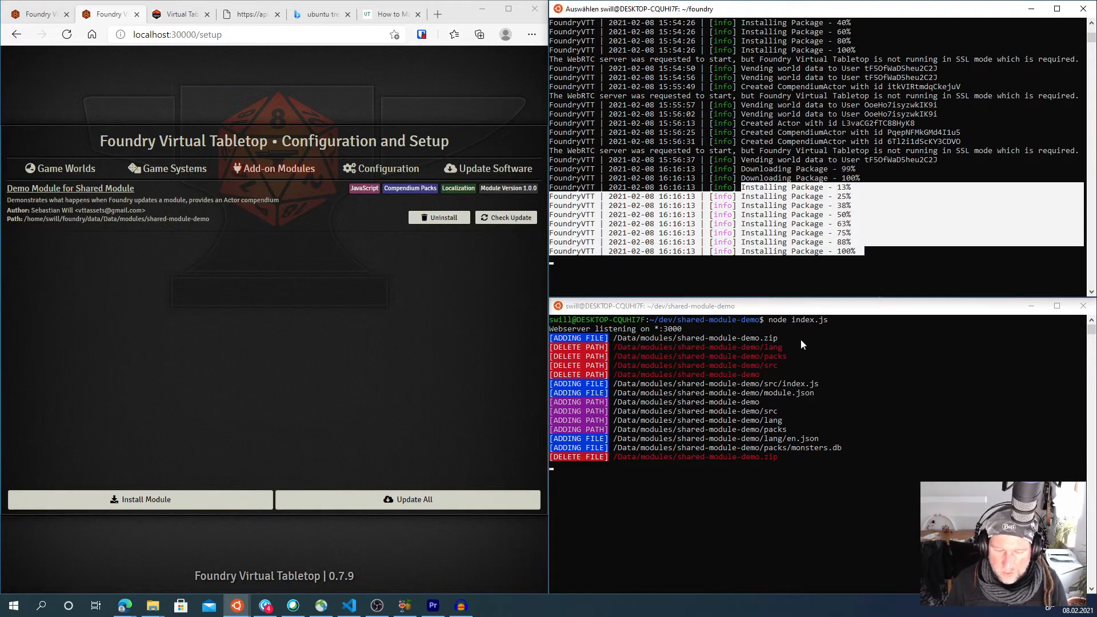
{"action": "left_click", "coordinate": [655, 387]}
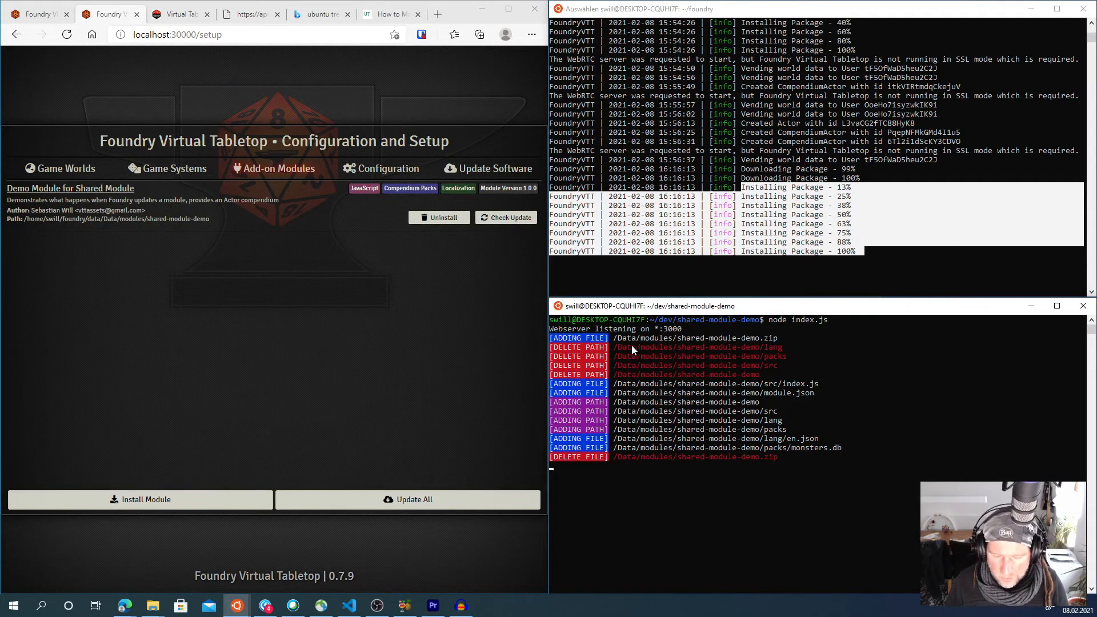
{"action": "left_click_drag", "start_coordinate": [614, 338], "coordinate": [781, 341]}
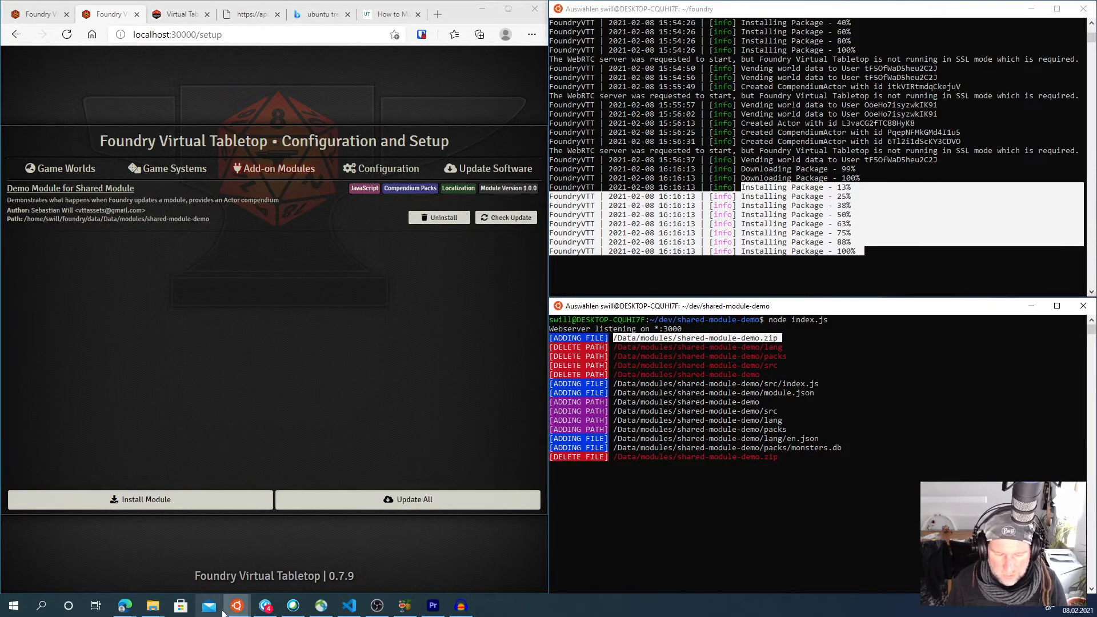
- Open a new Ubuntu 20.04 LTS terminal and change into the dev/shared-module-demo directory
{"action": "left_click", "coordinate": [13, 606]}
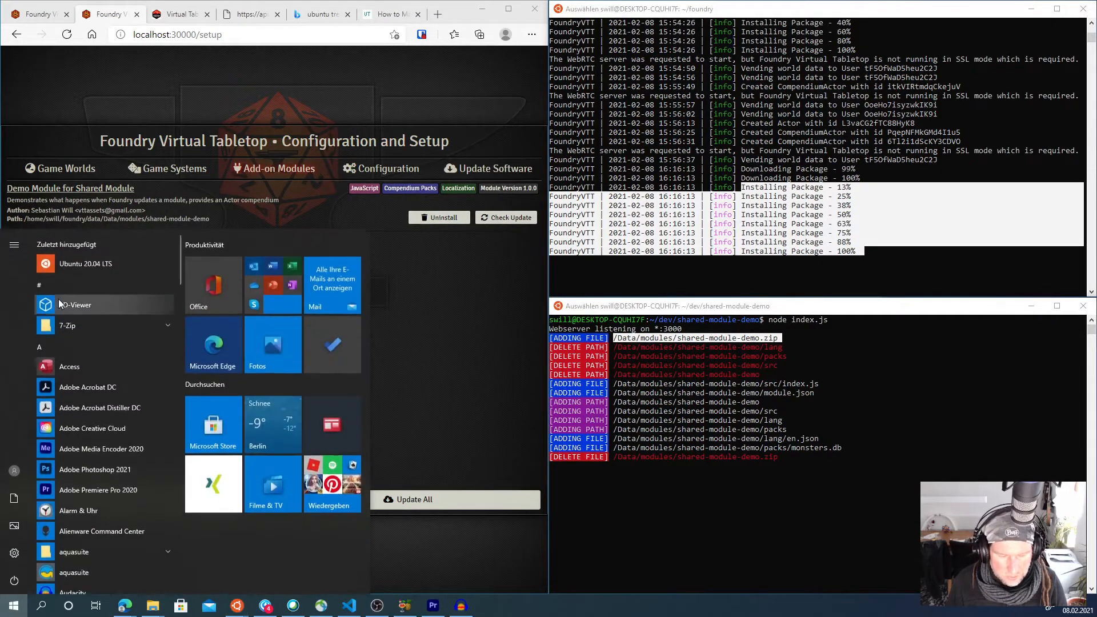
{"action": "left_click", "coordinate": [69, 264]}
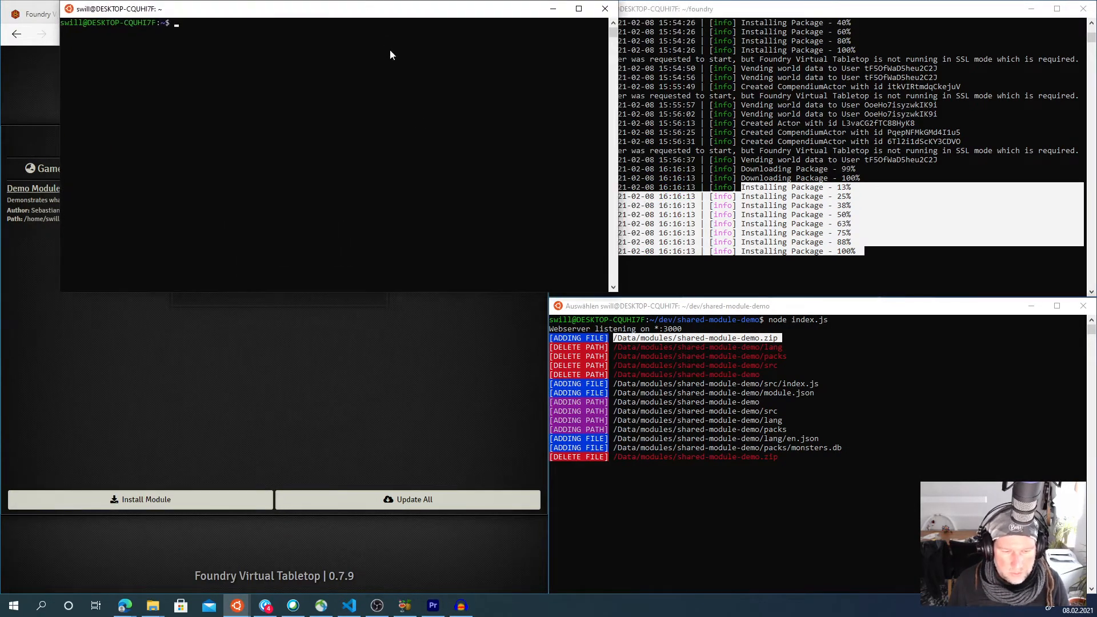
{"action": "type", "text": "cd dev"}
{"action": "key", "text": "Return"}
{"action": "type", "text": "c"}
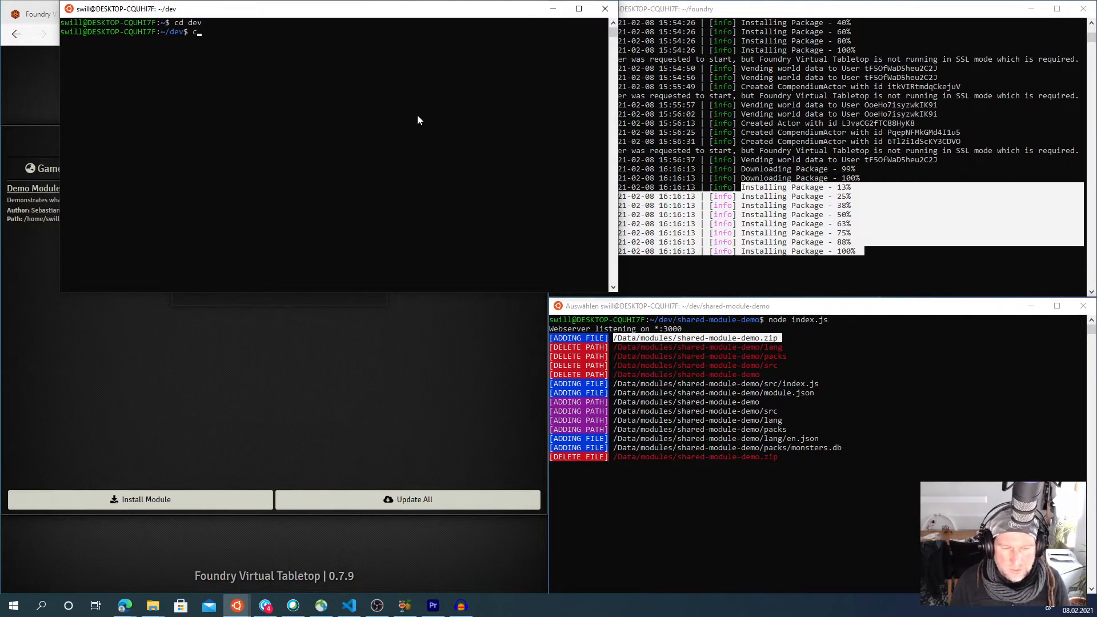
{"action": "type", "text": "d shared-module-demo/"}
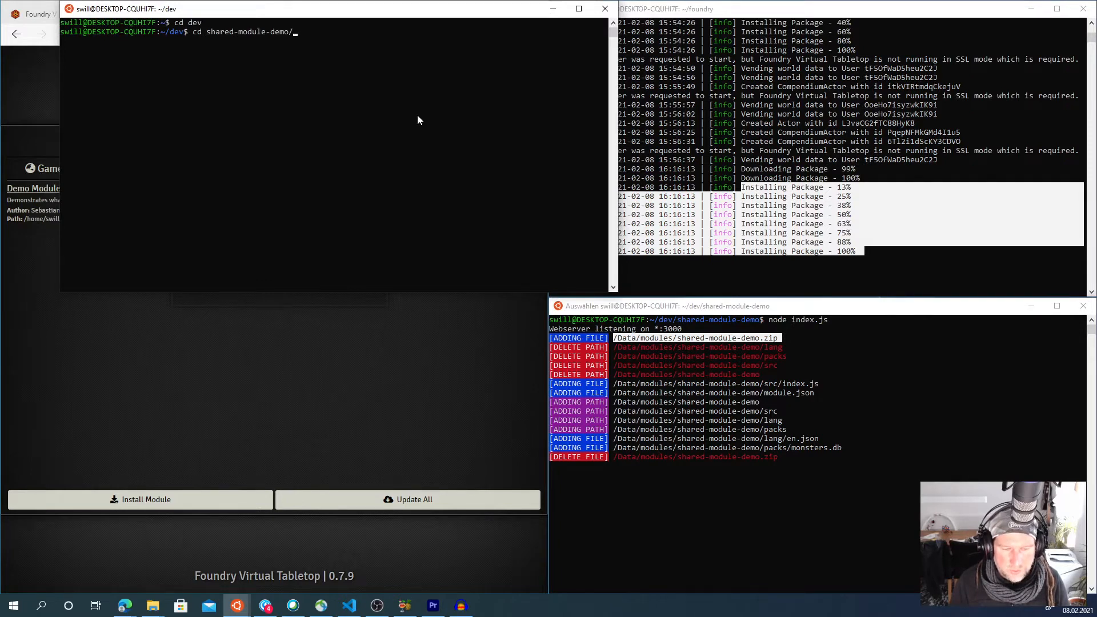
{"action": "key", "text": "Return"}
{"action": "left_click_drag", "start_coordinate": [383, 10], "coordinate": [321, 158]}
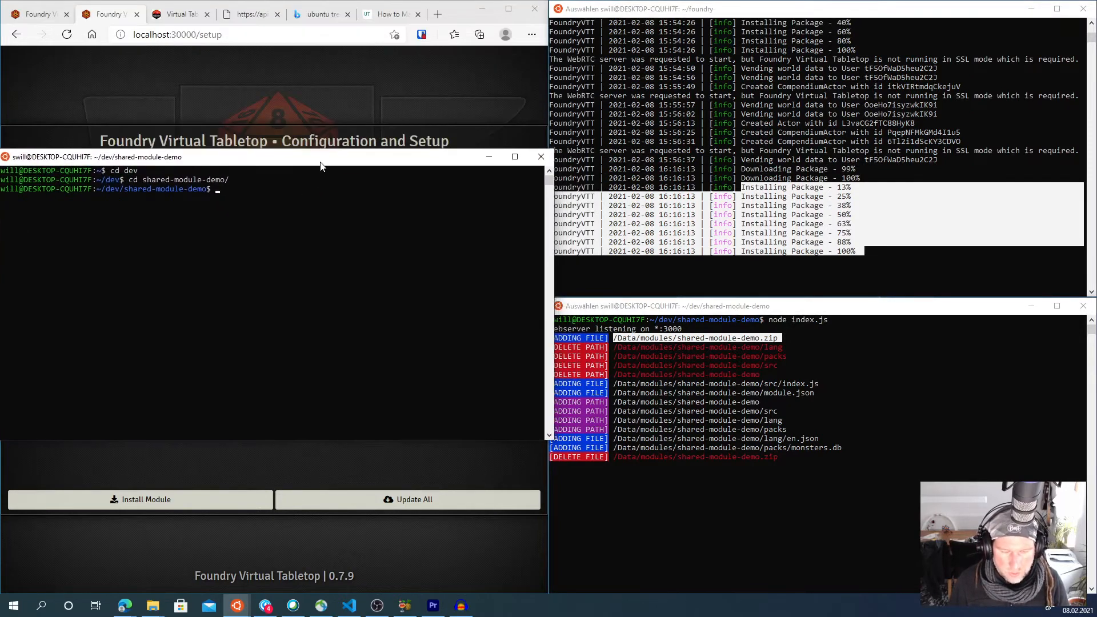
- List the project tree, change into the inner shared-module-demo folder and list its tree
{"action": "type", "text": "tree"}
{"action": "key", "text": "Return"}
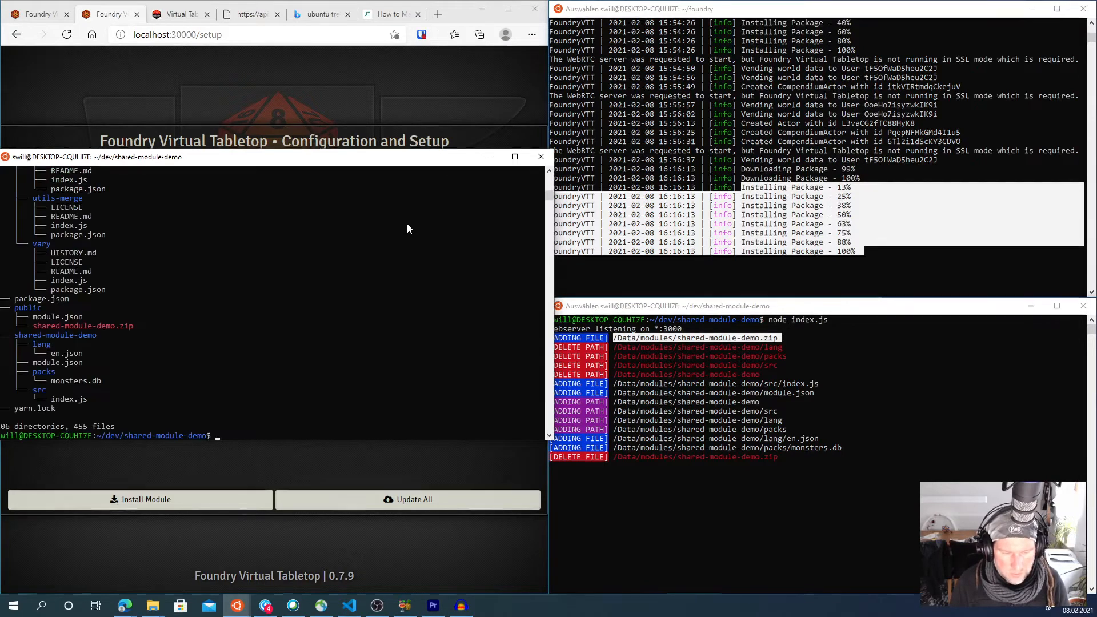
{"action": "type", "text": "cd sh"}
{"action": "key", "text": "Tab"}
{"action": "key", "text": "Return"}
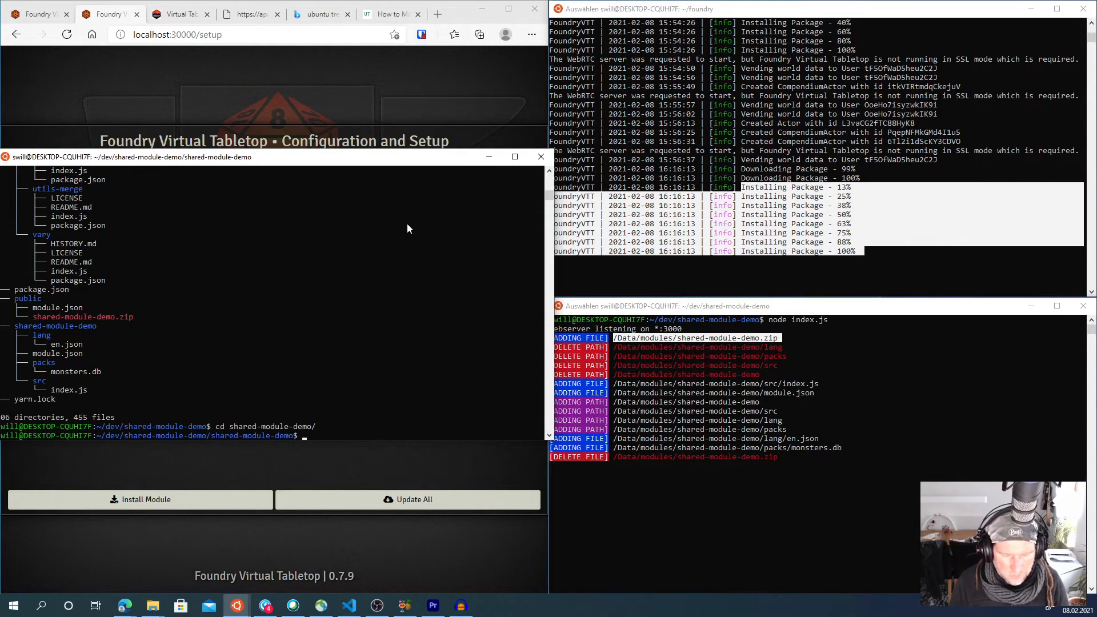
{"action": "type", "text": "tree"}
{"action": "key", "text": "Return"}
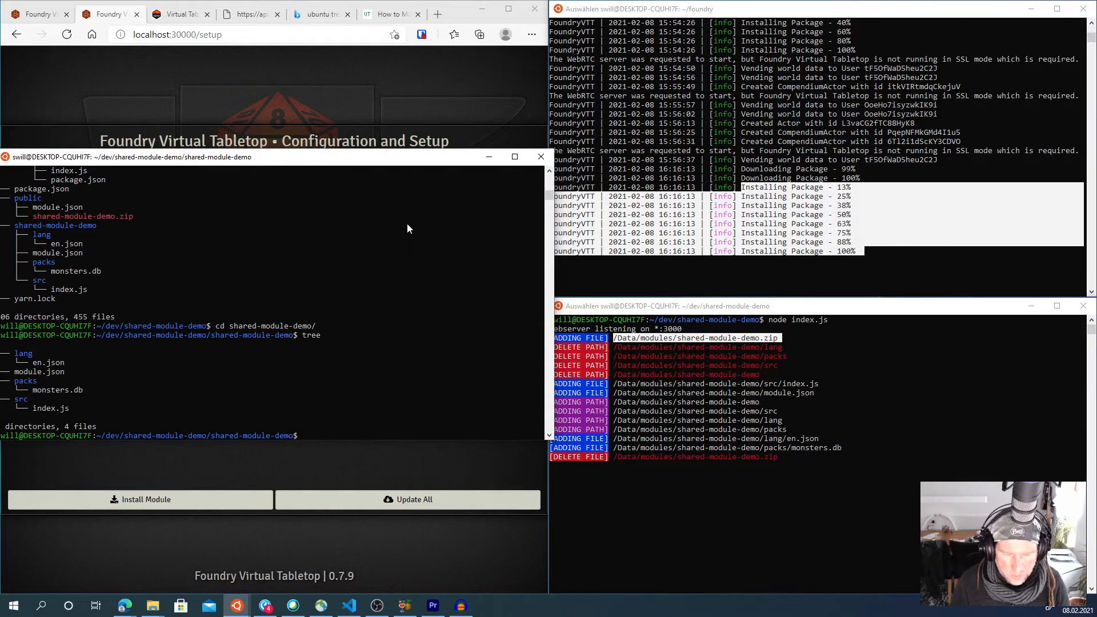
- Reposition the terminal window and highlight monsters.db inside the packs folder
{"action": "left_click_drag", "start_coordinate": [390, 158], "coordinate": [464, 143]}
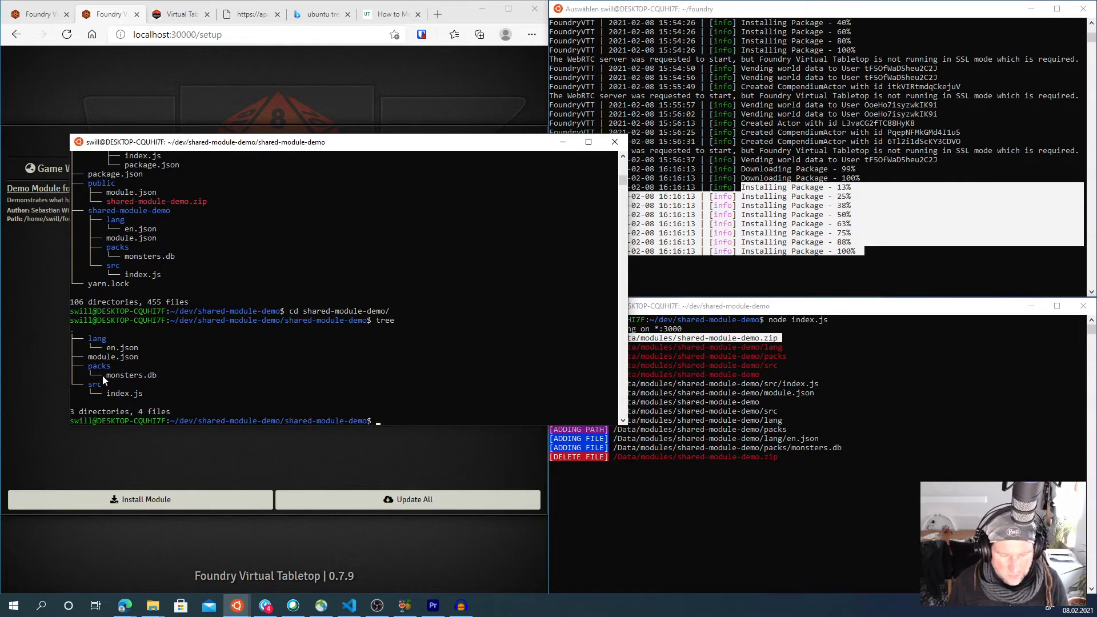
{"action": "left_click_drag", "start_coordinate": [104, 376], "coordinate": [155, 376]}
{"action": "left_click", "coordinate": [265, 367]}
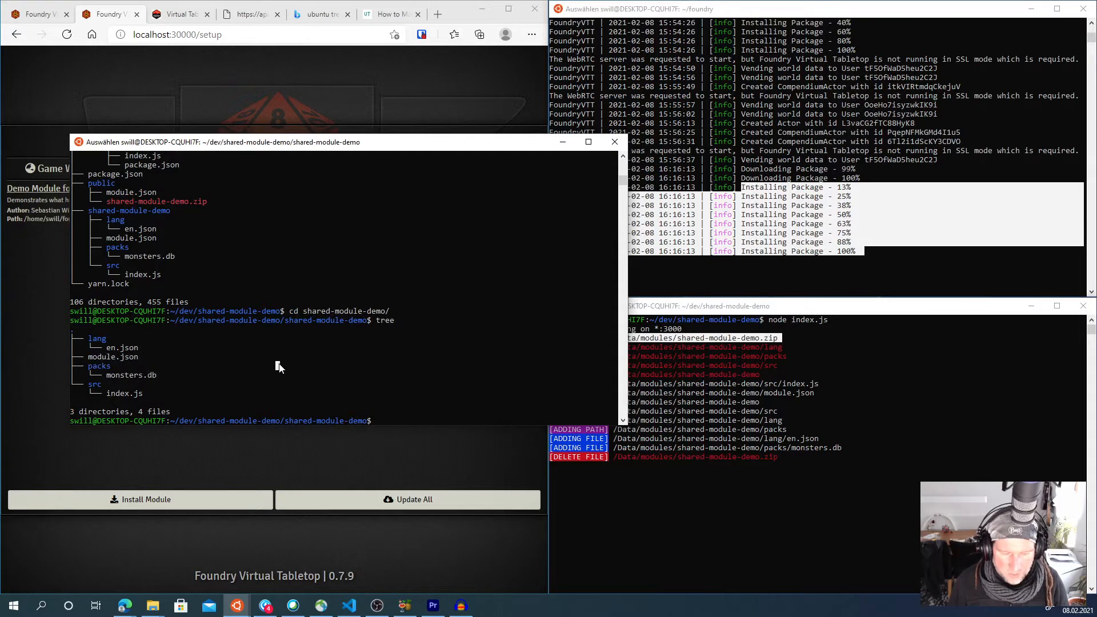
- Print the source module.json with cat and highlight the monsters pack's path
{"action": "type", "text": "cat module.json"}
{"action": "key", "text": "Return"}
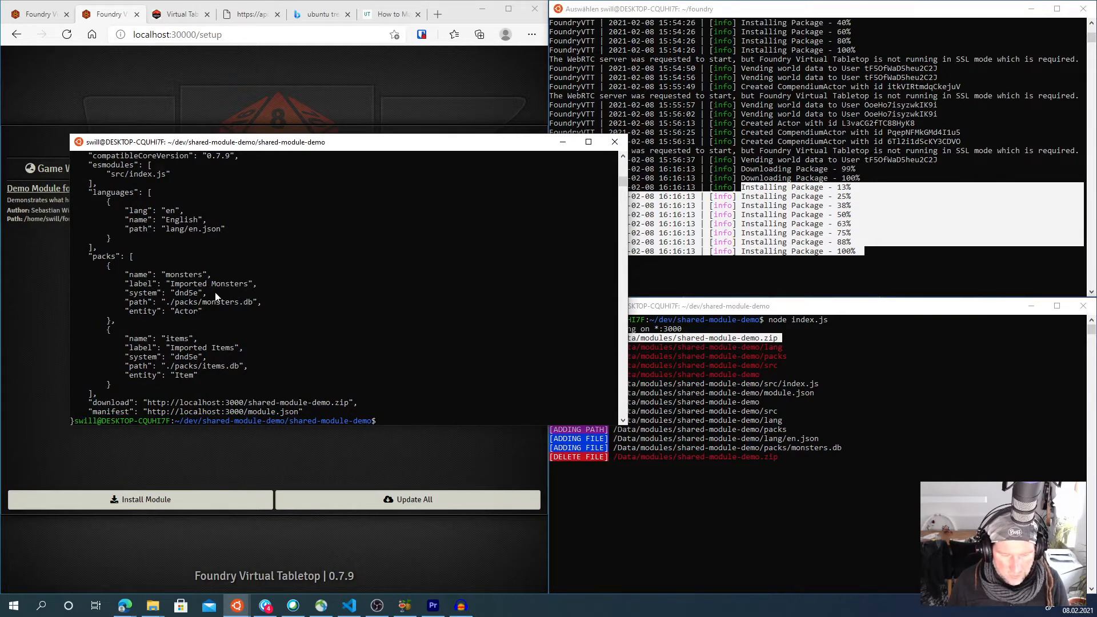
{"action": "left_click_drag", "start_coordinate": [255, 301], "coordinate": [168, 305]}
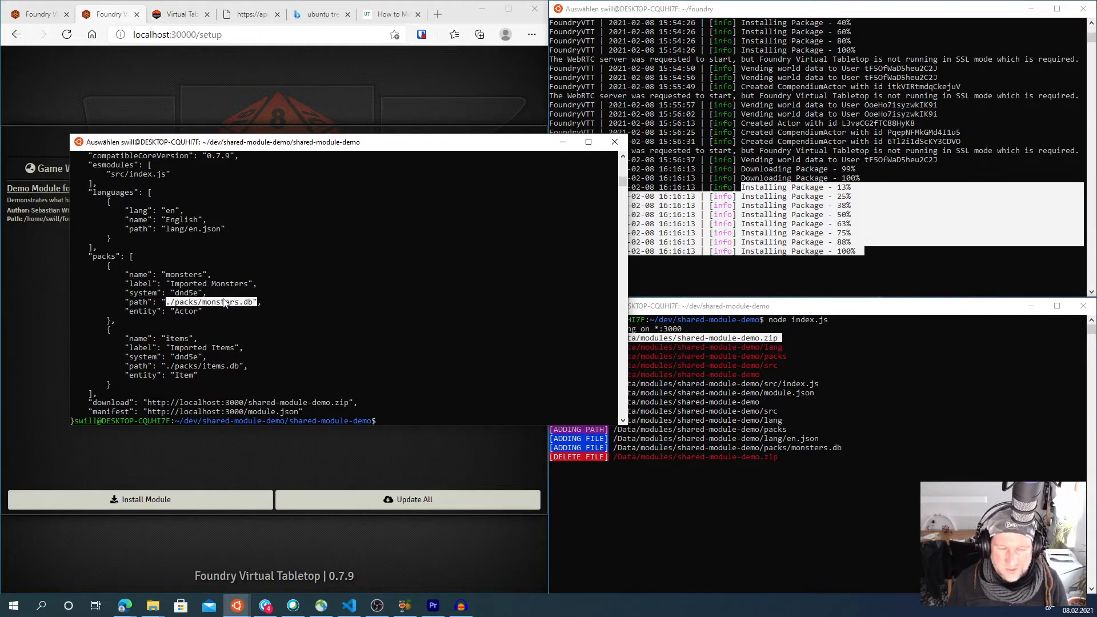
{"action": "left_click", "coordinate": [187, 312]}
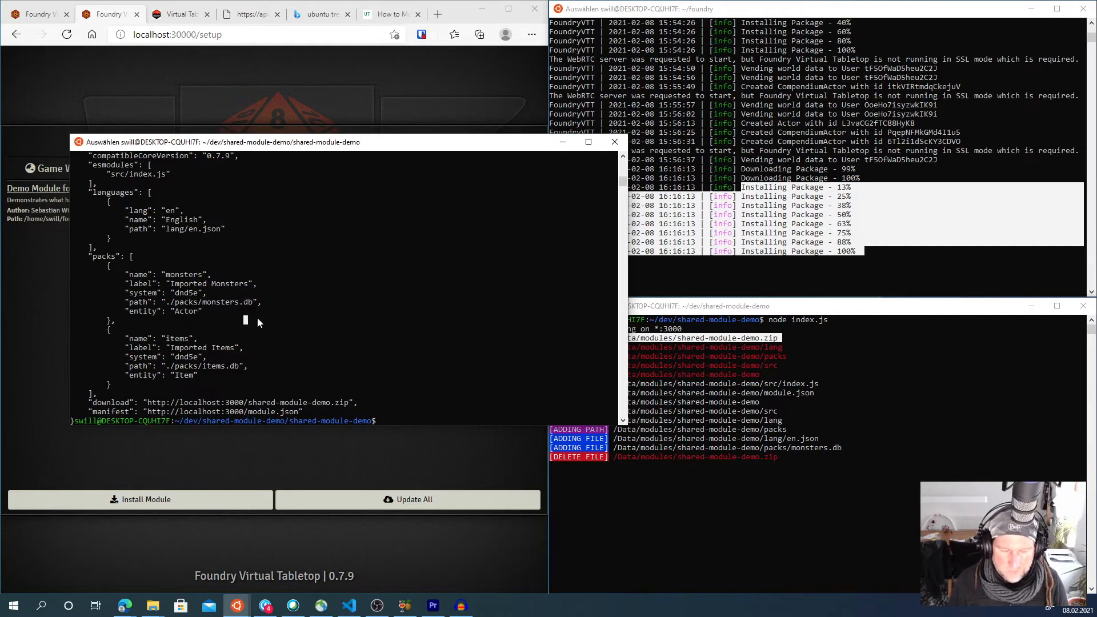
- List the source module's tree again and highlight the monsters.db file in packs
{"action": "type", "text": "tree"}
{"action": "key", "text": "Return"}
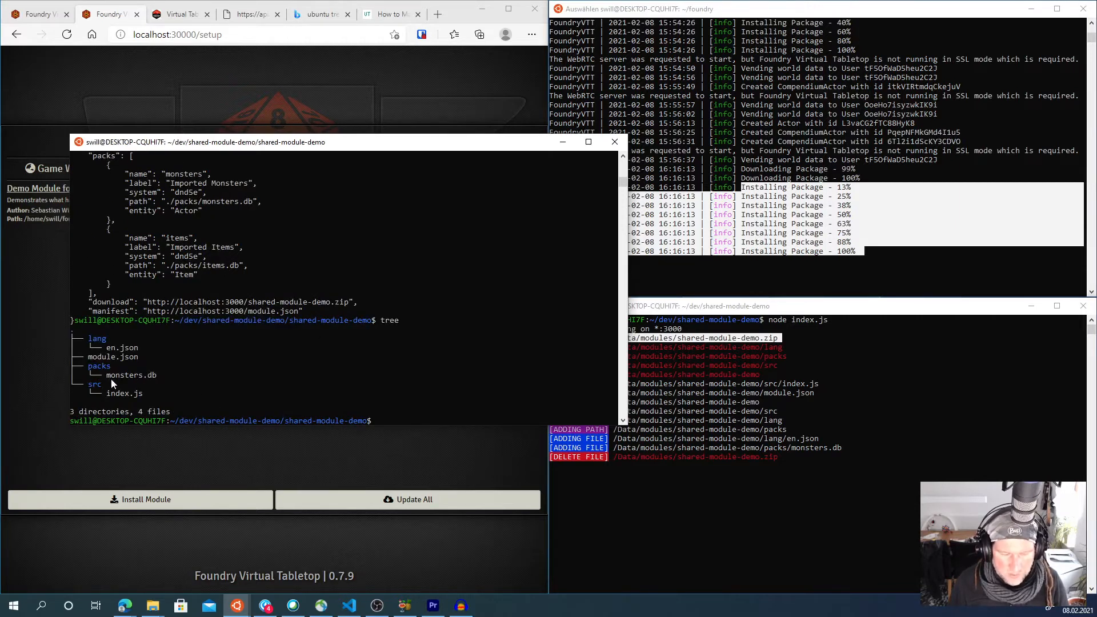
{"action": "left_click_drag", "start_coordinate": [104, 378], "coordinate": [149, 378]}
{"action": "left_click", "coordinate": [239, 383]}
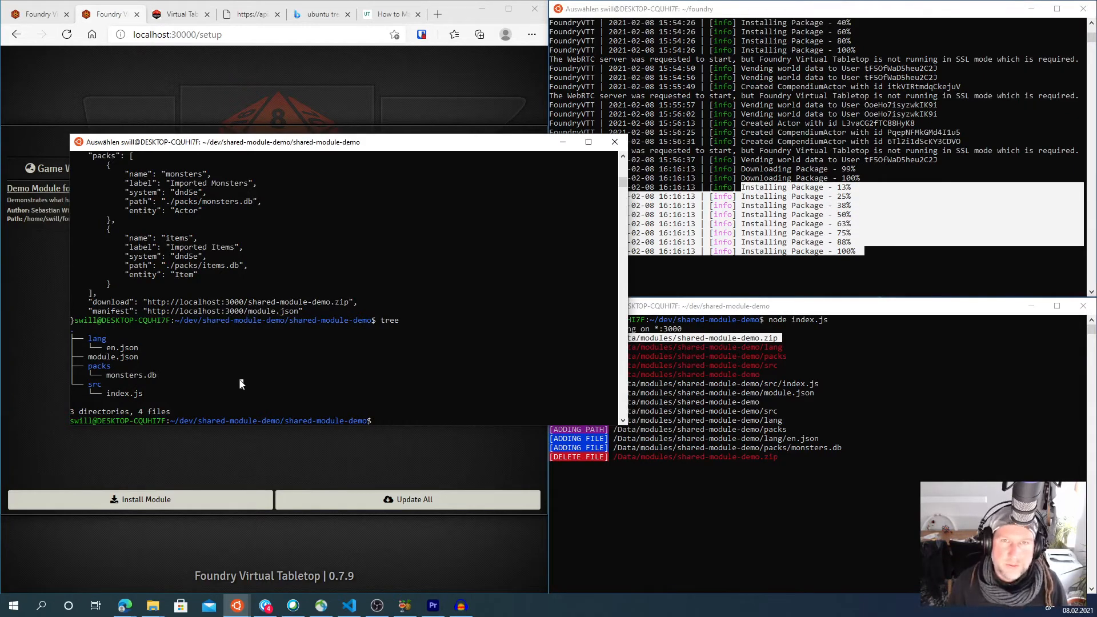
{"action": "left_click", "coordinate": [745, 308]}
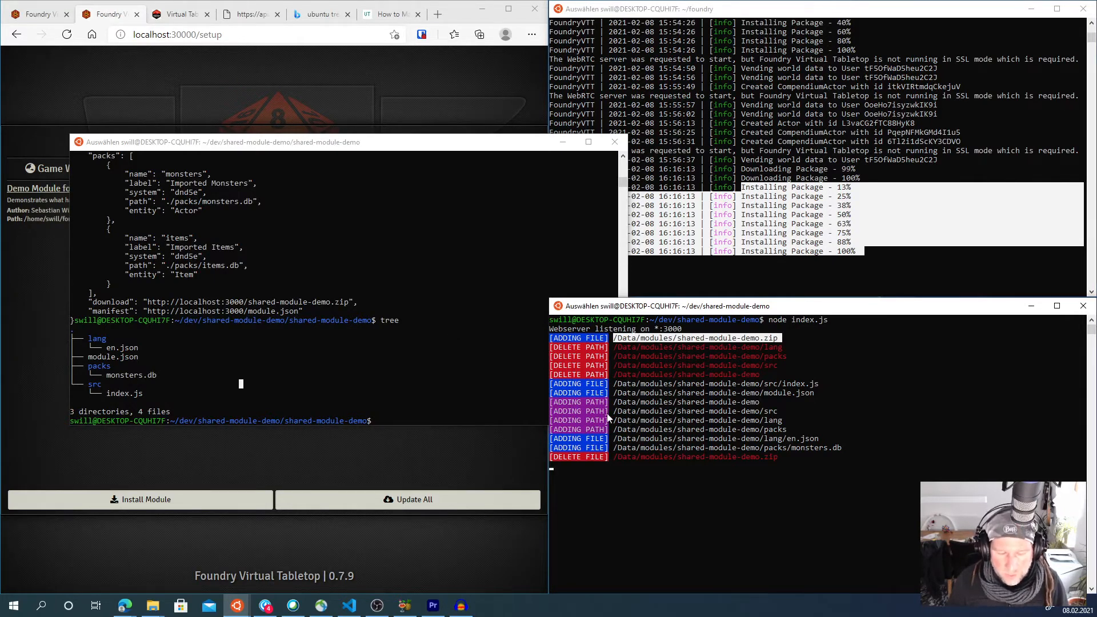
{"action": "left_click", "coordinate": [475, 381]}
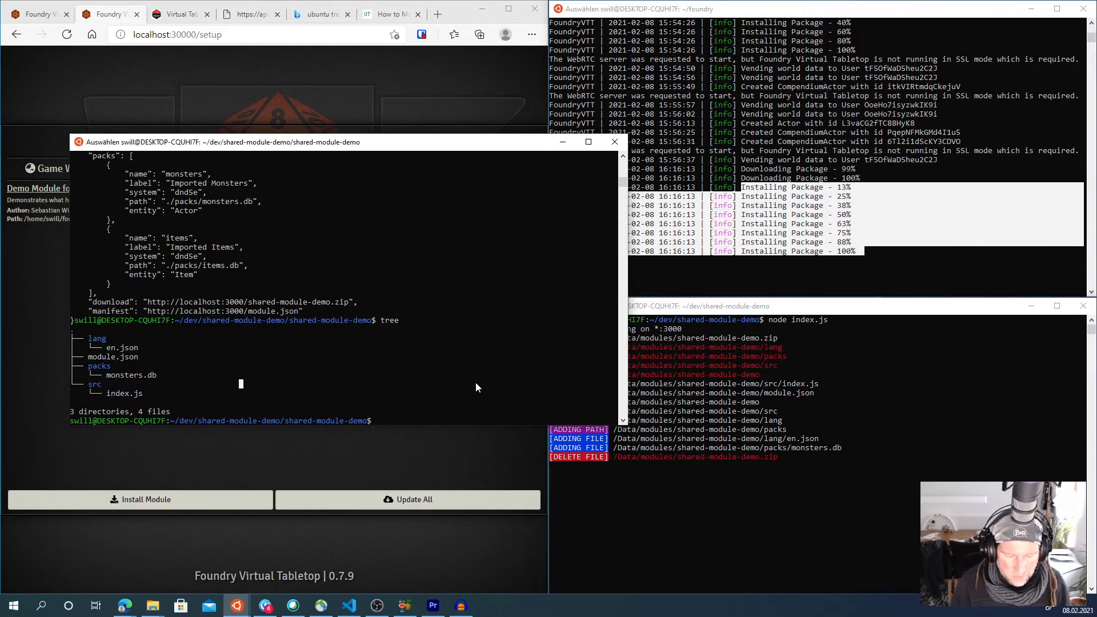
- Change to the ~/foundry/data/Data/ directory and list its contents
{"action": "type", "text": "cd  /"}
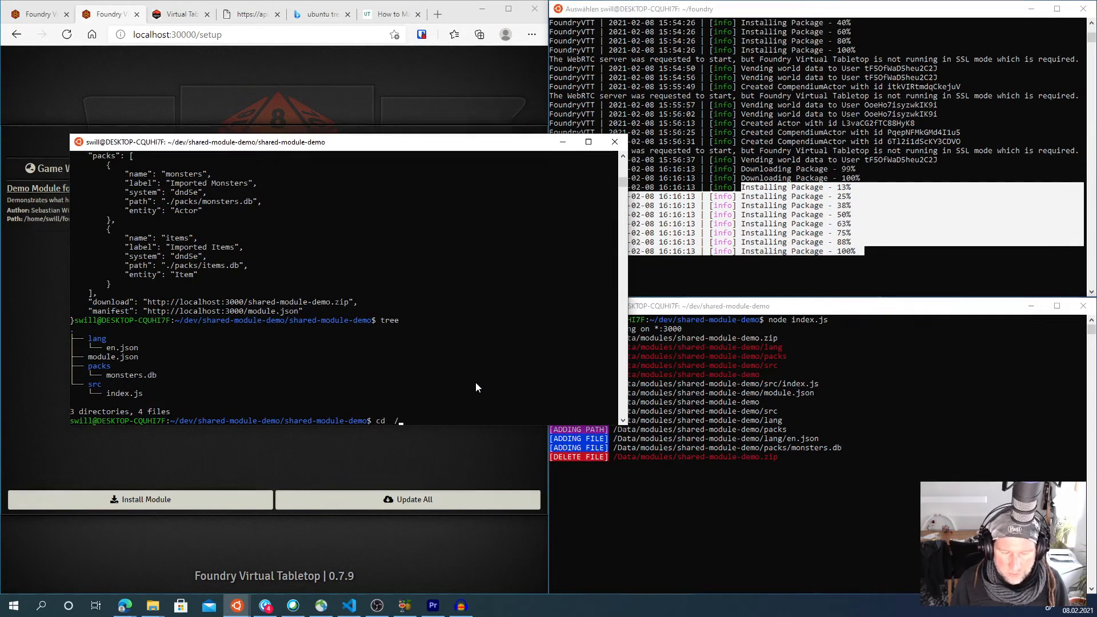
{"action": "key", "text": "BackSpace"}
{"action": "type", "text": "~/foundry/"}
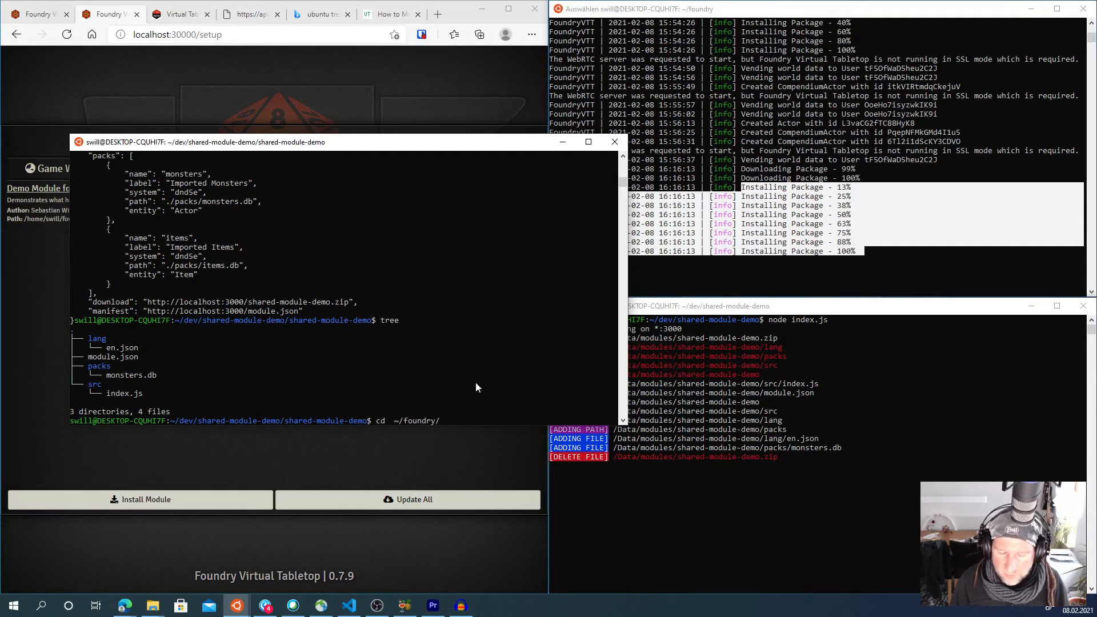
{"action": "type", "text": "data/Data/"}
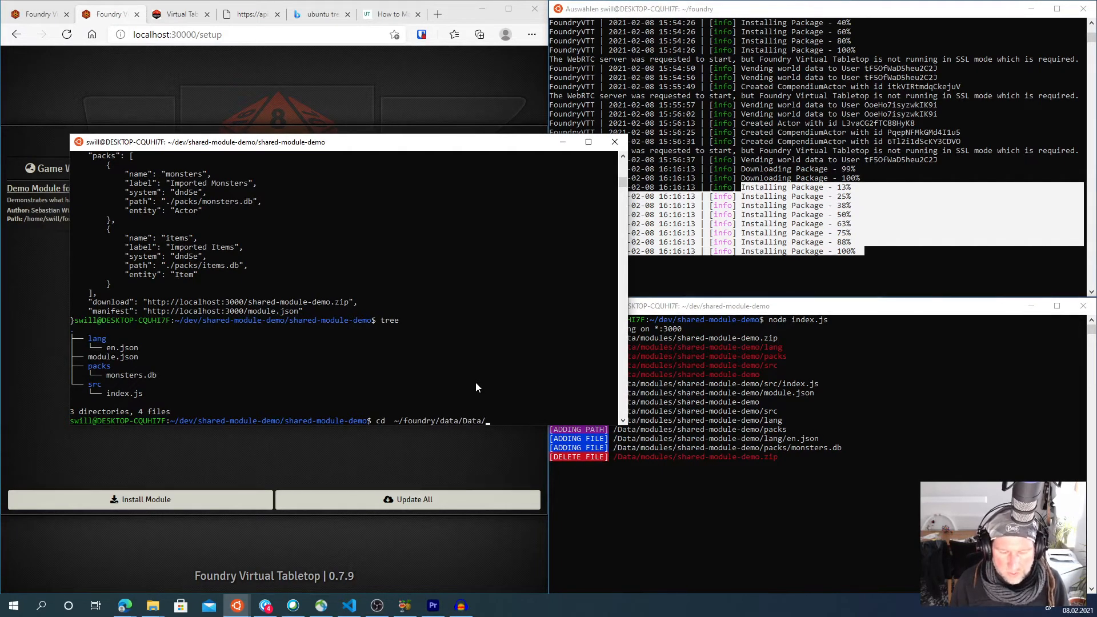
{"action": "key", "text": "Return"}
{"action": "type", "text": "ls"}
{"action": "key", "text": "Return"}
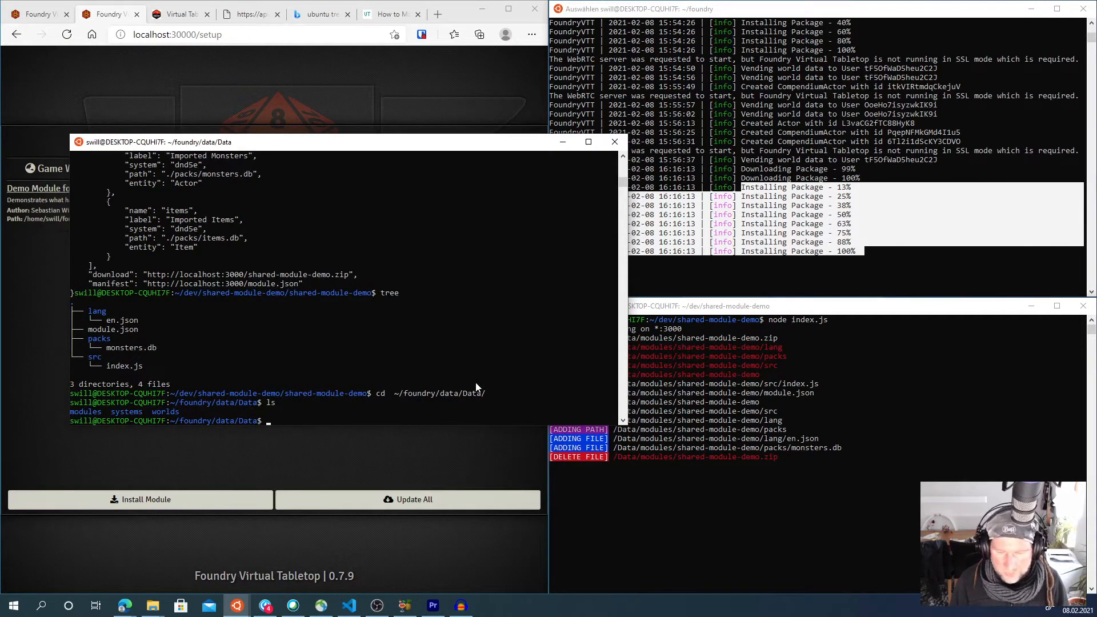
- Change into modules/shared-module-demo/ and list its files and tree
{"action": "type", "text": "cd modules/"}
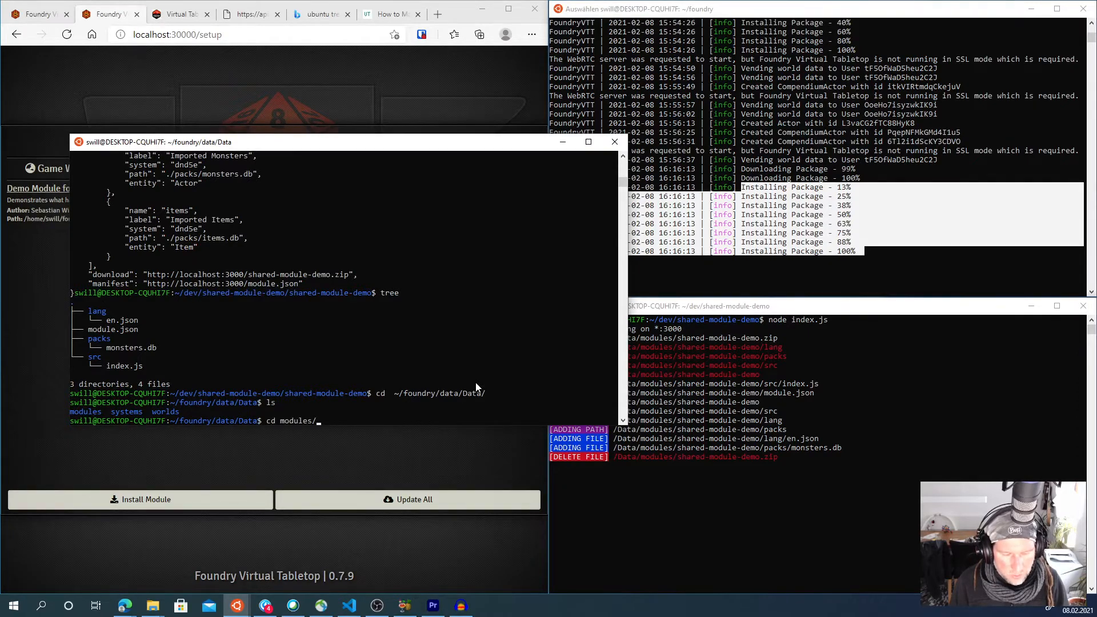
{"action": "type", "text": "s"}
{"action": "key", "text": "Tab"}
{"action": "key", "text": "Return"}
{"action": "type", "text": "ls"}
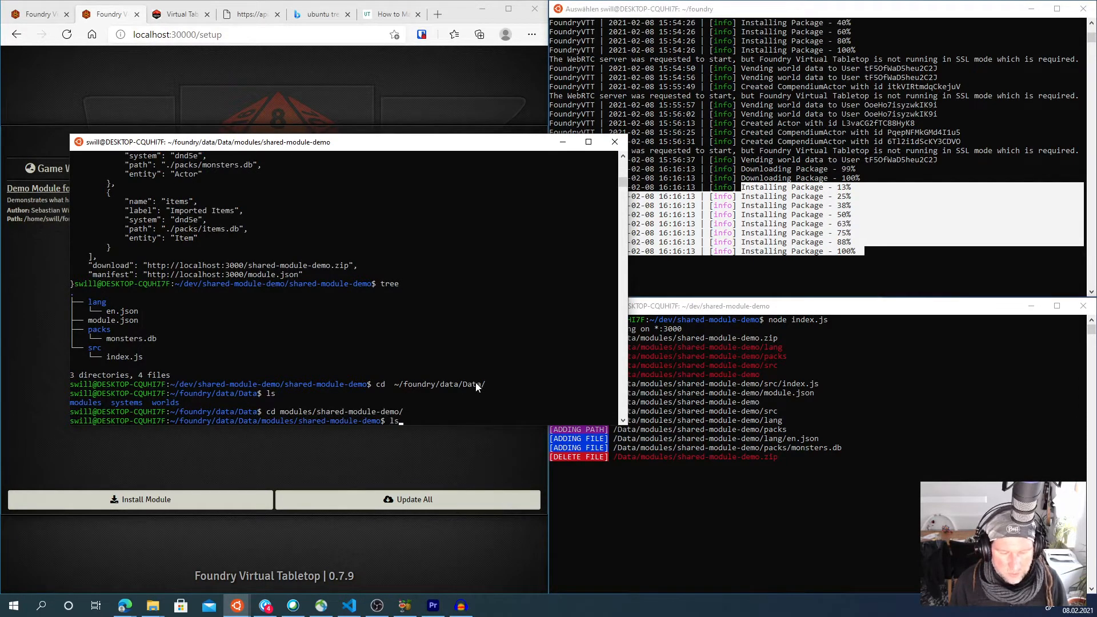
{"action": "key", "text": "Return"}
{"action": "type", "text": "tree"}
{"action": "key", "text": "Return"}
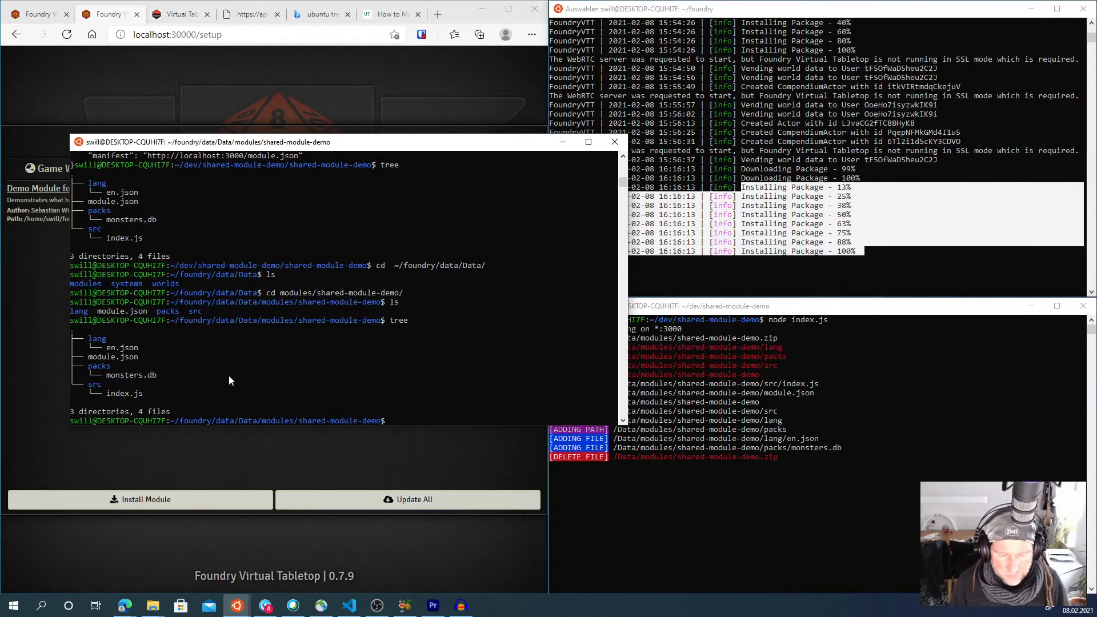
- Change into the installed module's packs folder, list it and print monsters.db
{"action": "type", "text": "cd packs/"}
{"action": "key", "text": "Return"}
{"action": "type", "text": "ls"}
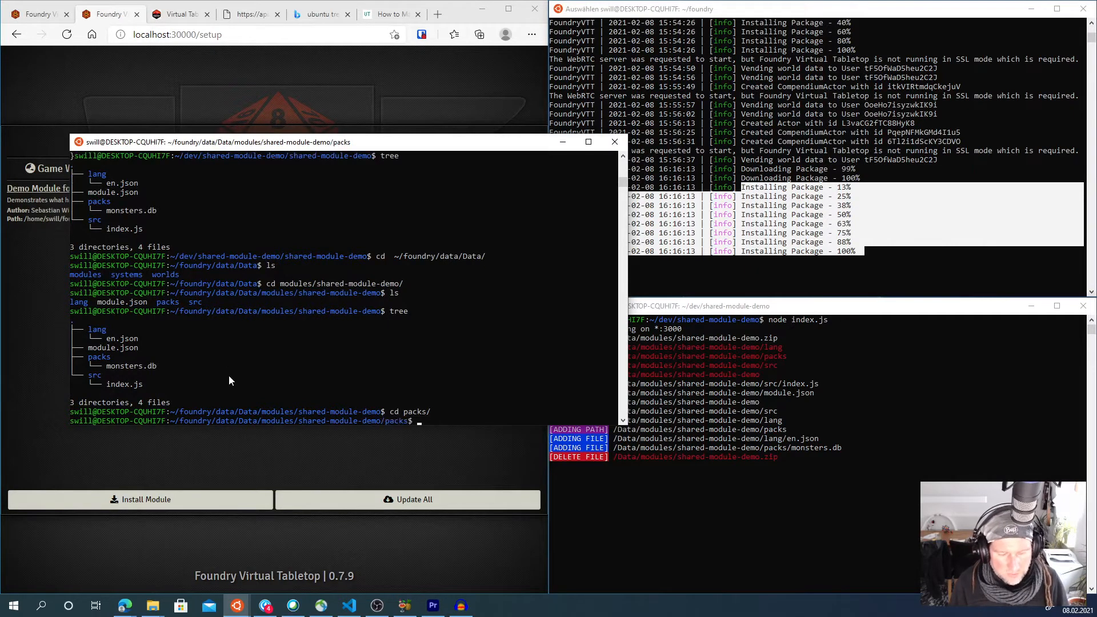
{"action": "key", "text": "Return"}
{"action": "type", "text": "cat "}
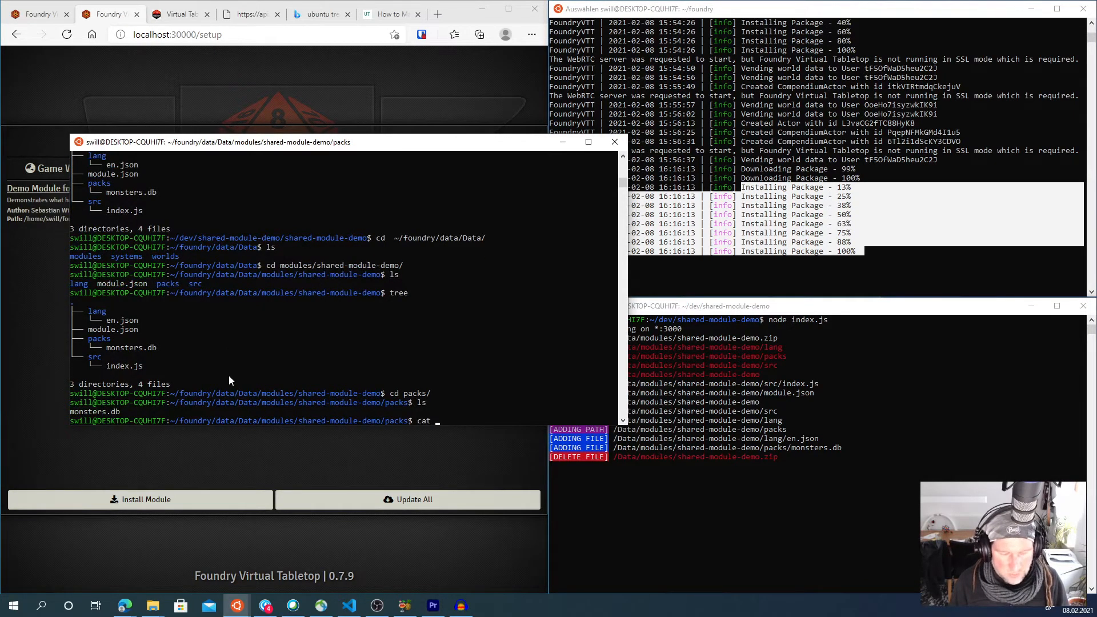
{"action": "type", "text": "monsters.db"}
{"action": "key", "text": "Return"}
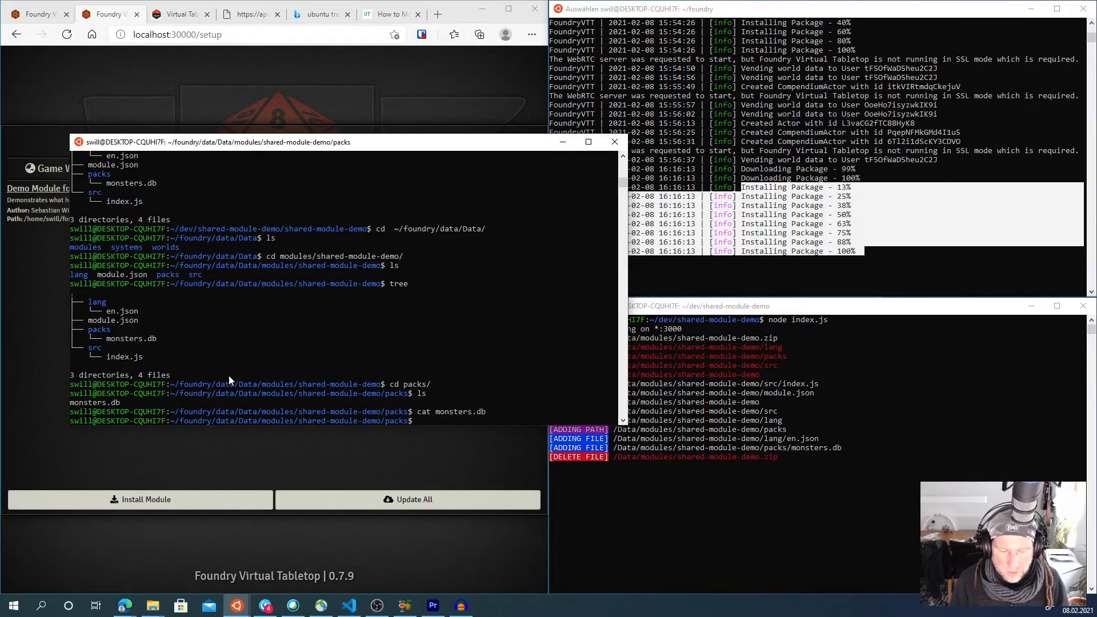
- Open monsters.db in nano, then close the terminal window
{"action": "type", "text": "nano monsters.db"}
{"action": "key", "text": "Return"}
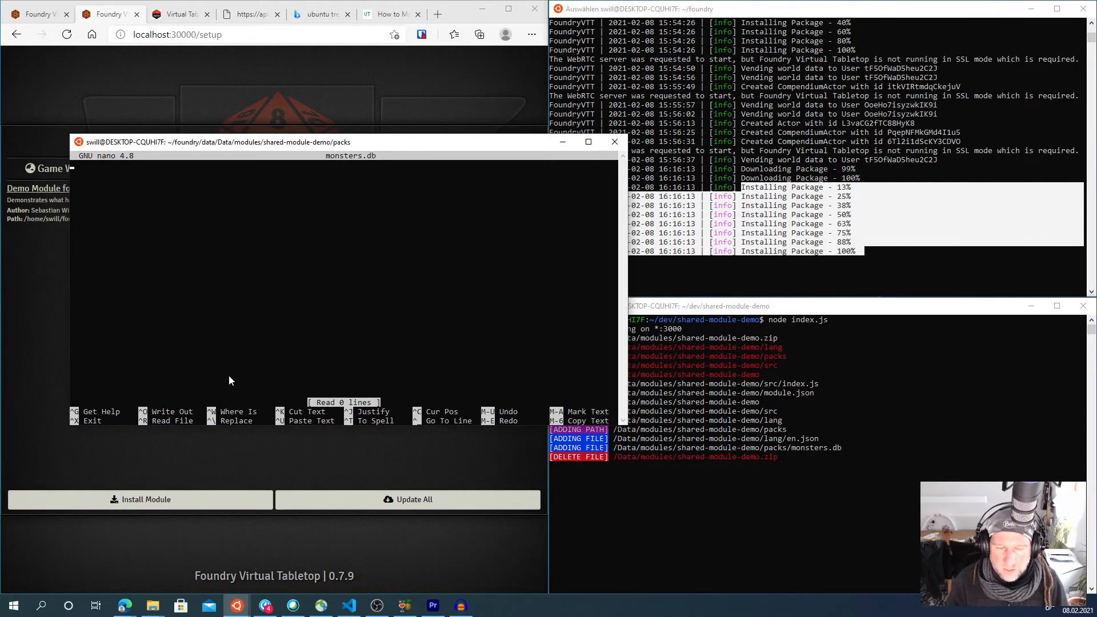
{"action": "left_click", "coordinate": [614, 142]}
{"action": "left_click", "coordinate": [421, 286]}
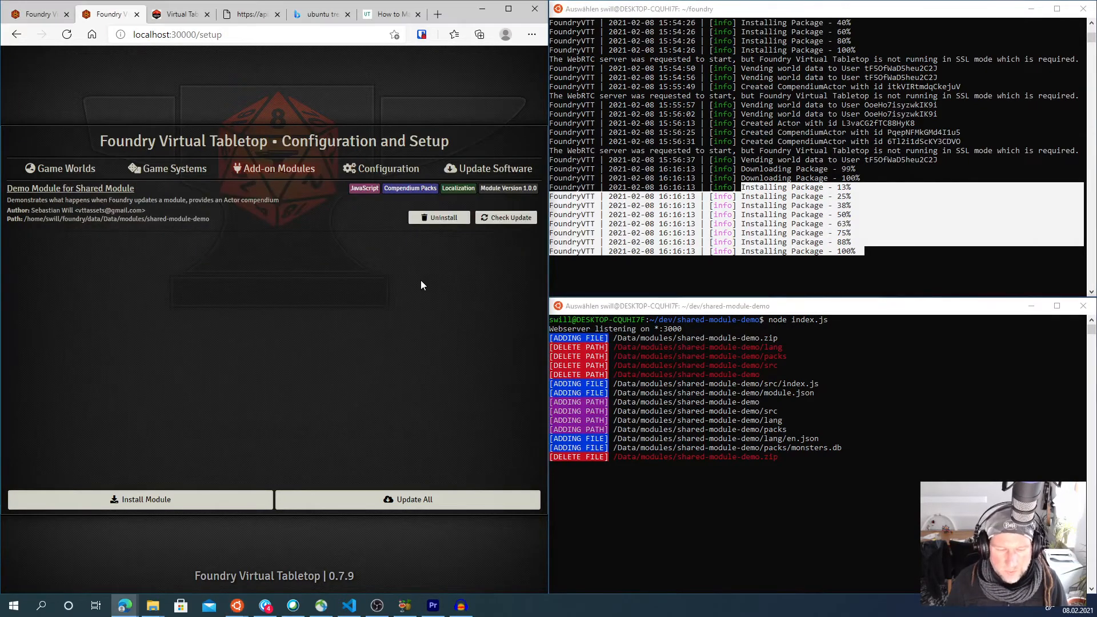
- Launch the Shared Module Demo world from Game Worlds and dismiss the screen-resolution warning
{"action": "left_click", "coordinate": [188, 176]}
{"action": "left_click", "coordinate": [82, 174]}
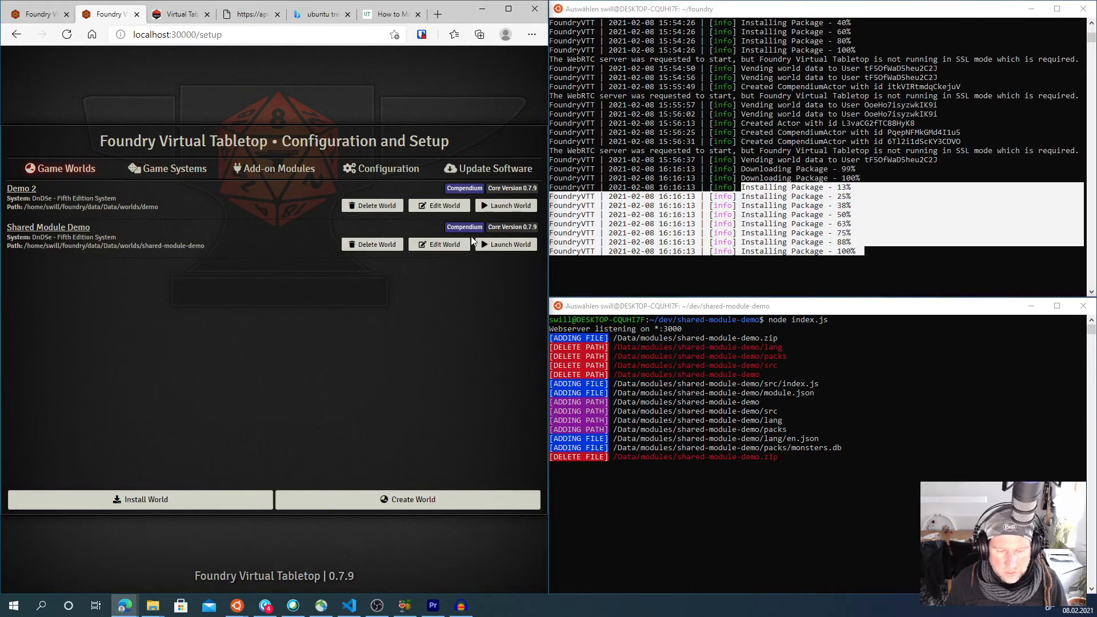
{"action": "left_click", "coordinate": [506, 244]}
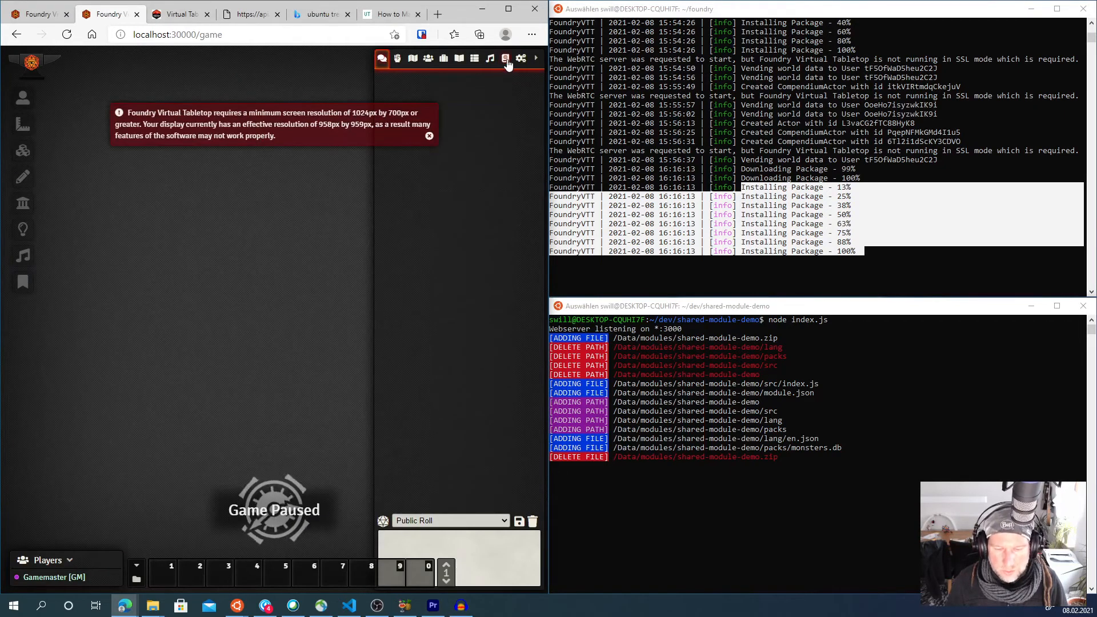
{"action": "left_click", "coordinate": [436, 129]}
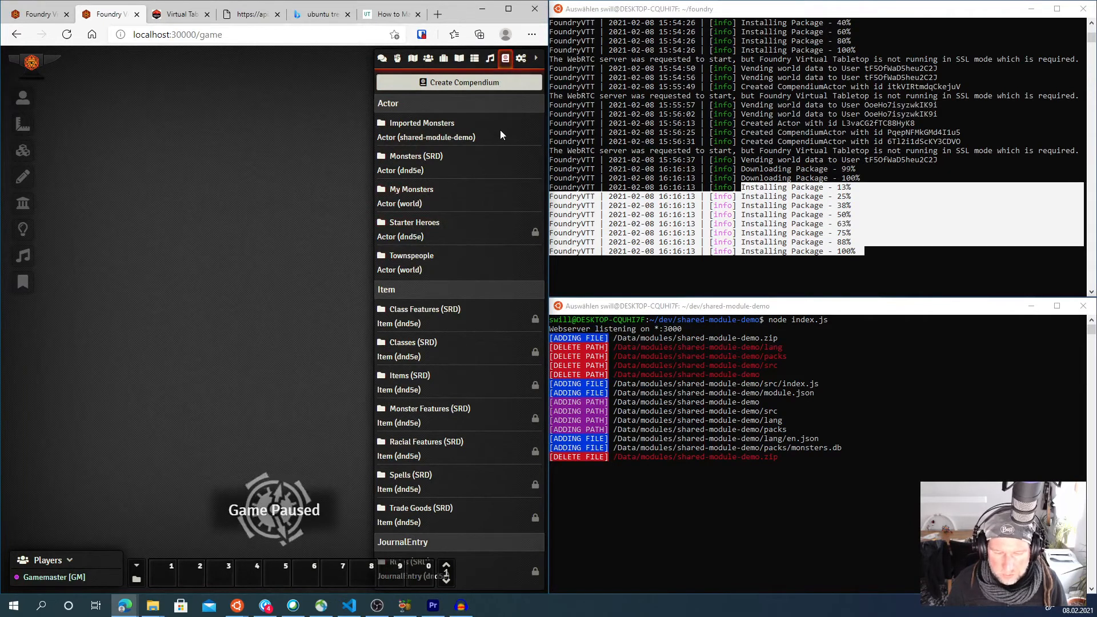
- Open Manage Modules from the game settings to check the demo module, then close it and return to compendiums
{"action": "left_click", "coordinate": [519, 58]}
{"action": "left_click", "coordinate": [454, 189]}
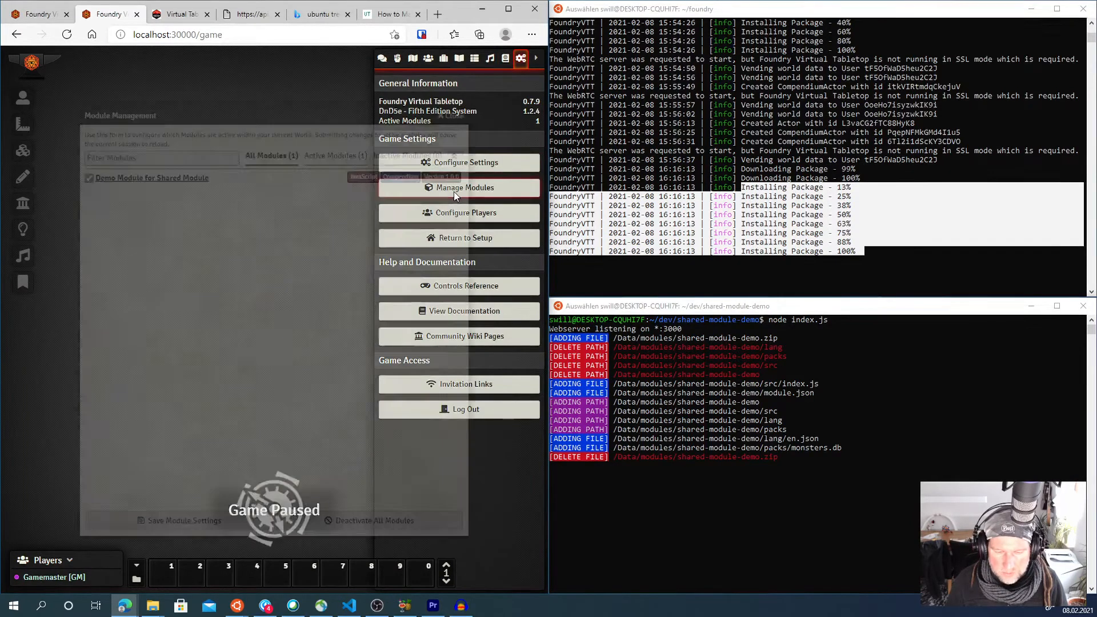
{"action": "left_click", "coordinate": [453, 116]}
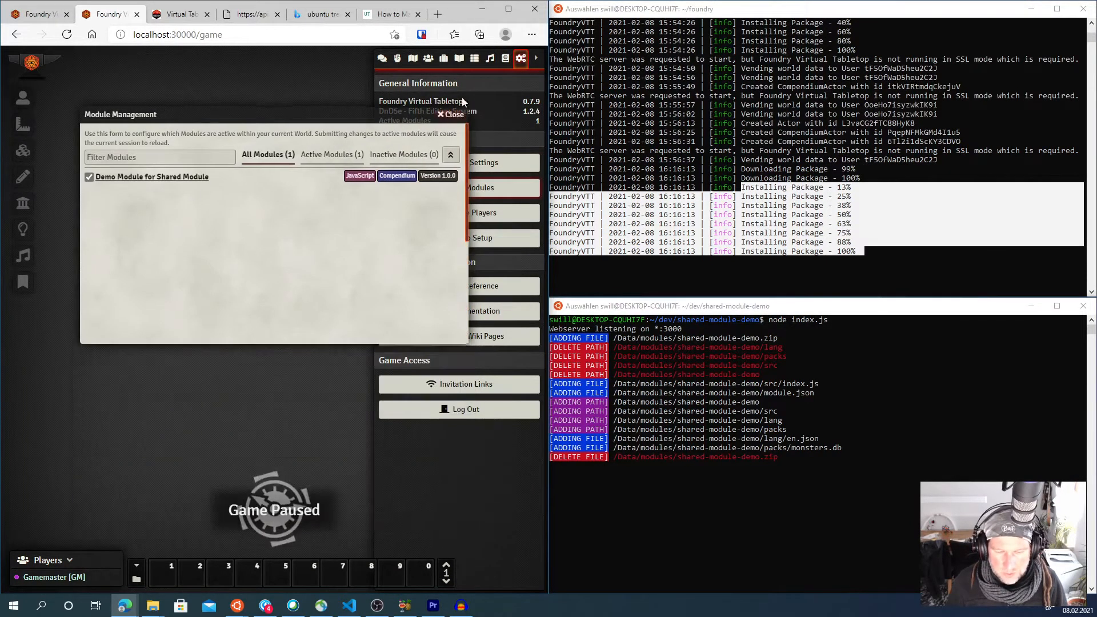
{"action": "left_click", "coordinate": [502, 59]}
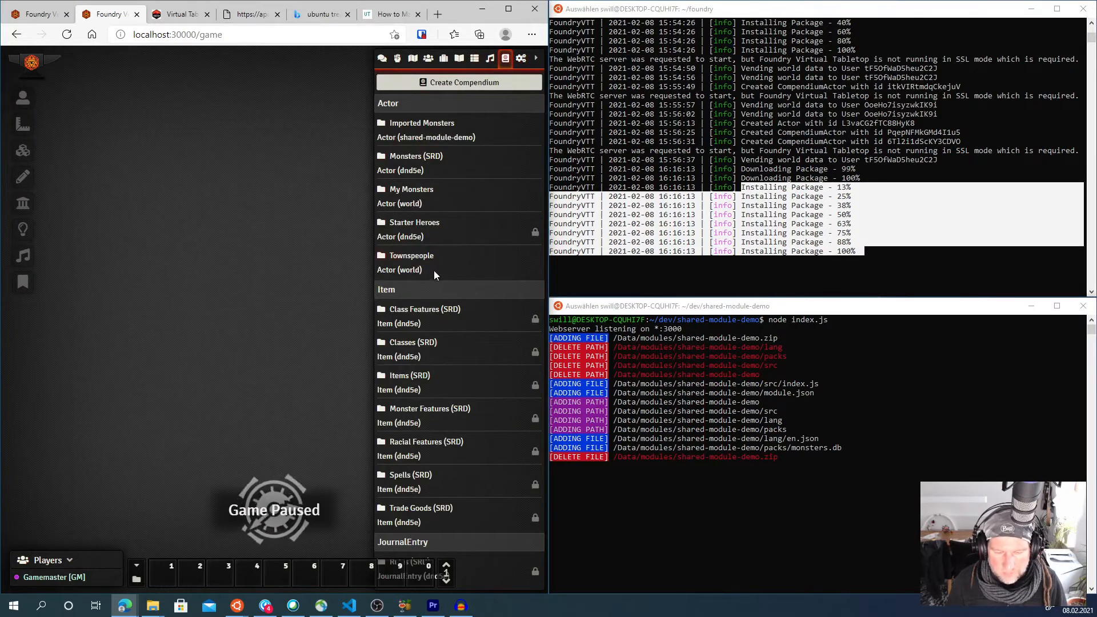
- Open the Imported Monsters compendium and import the Goblin actor from the actors directory into it
{"action": "left_click", "coordinate": [430, 125]}
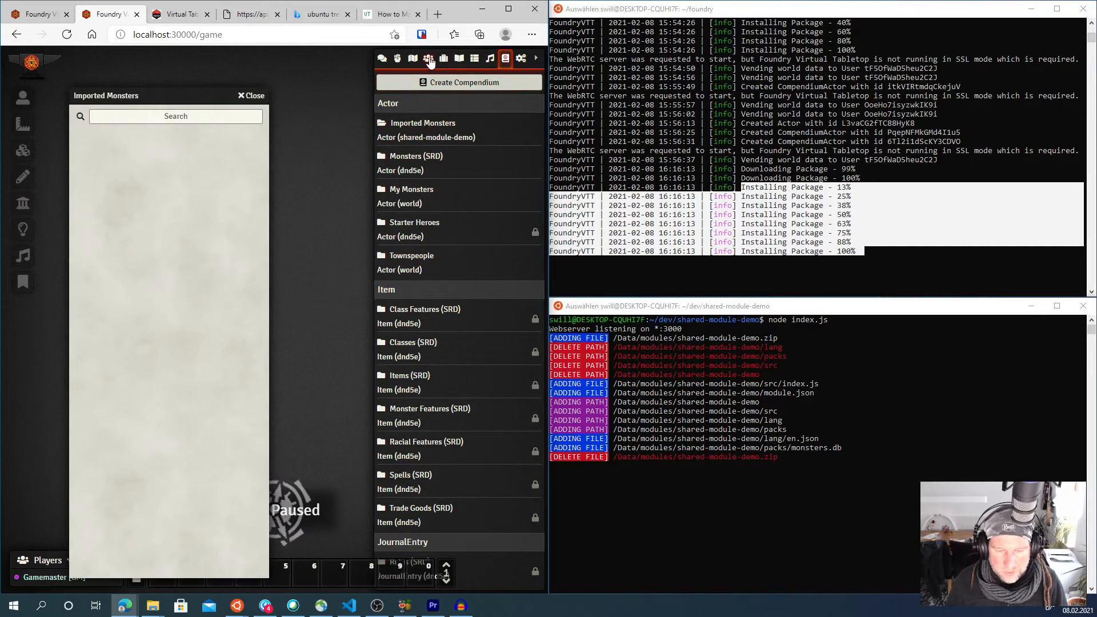
{"action": "left_click", "coordinate": [428, 58]}
{"action": "left_click_drag", "start_coordinate": [410, 127], "coordinate": [125, 153]}
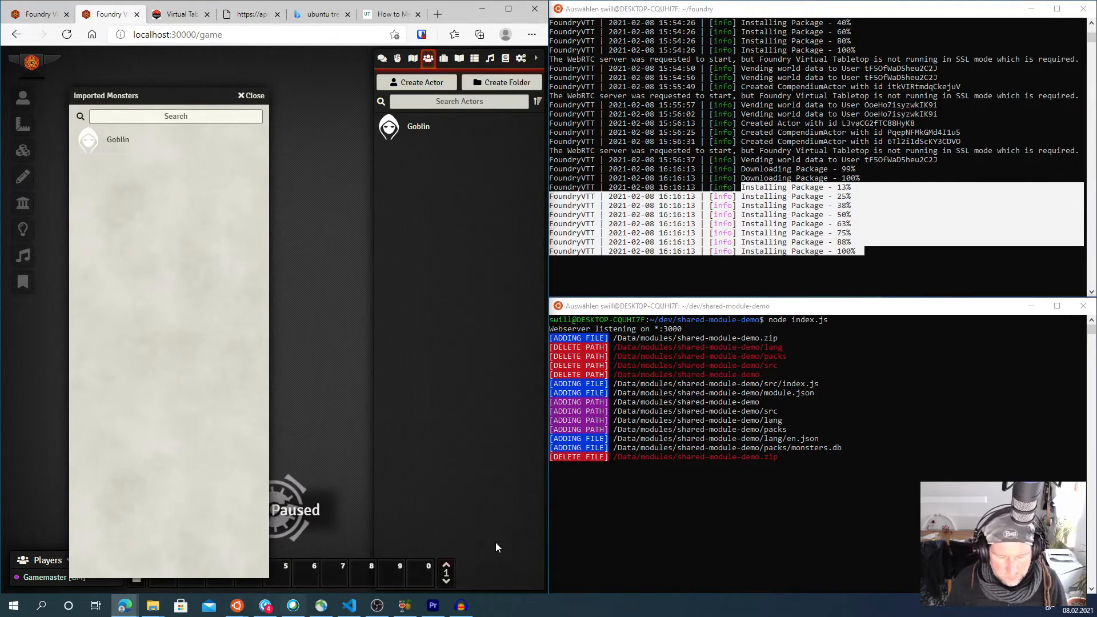
- Open a new Ubuntu terminal, change to foundry/data/Data/modules/ and list its contents
{"action": "left_click", "coordinate": [13, 605]}
{"action": "left_click", "coordinate": [68, 269]}
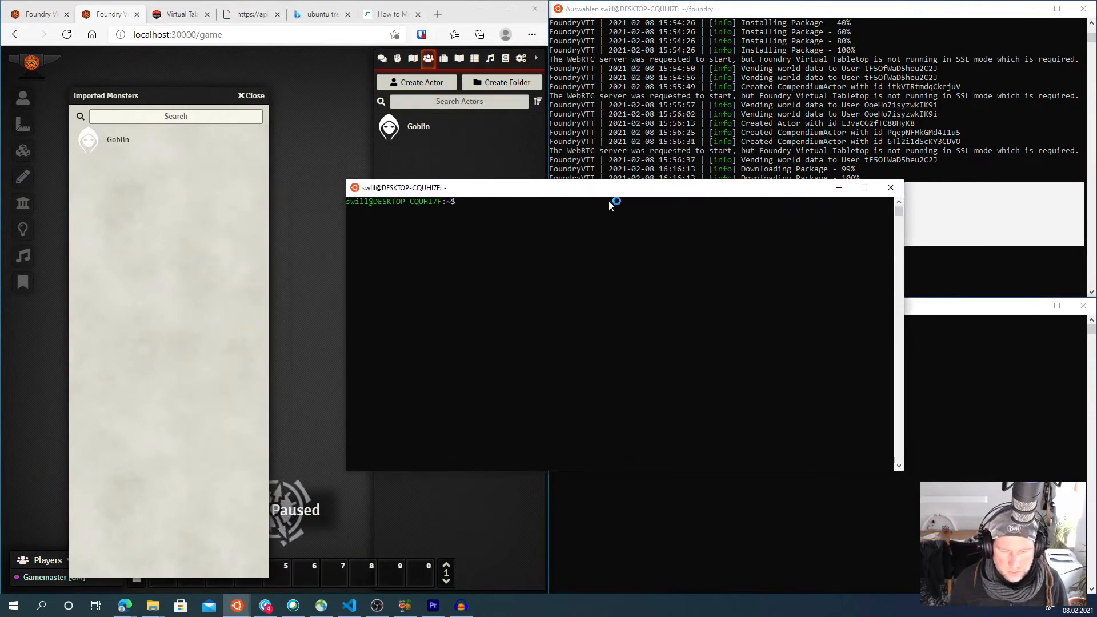
{"action": "type", "text": "cd foundry/da"}
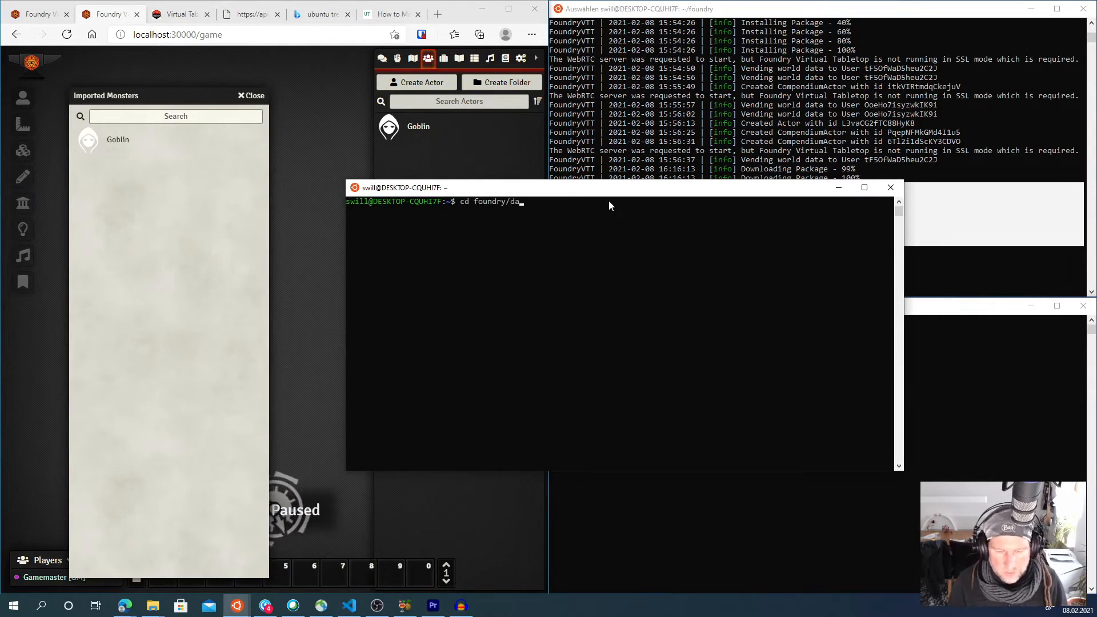
{"action": "type", "text": "ta/Data/modules/"}
{"action": "key", "text": "Return"}
{"action": "type", "text": "ls"}
{"action": "key", "text": "Return"}
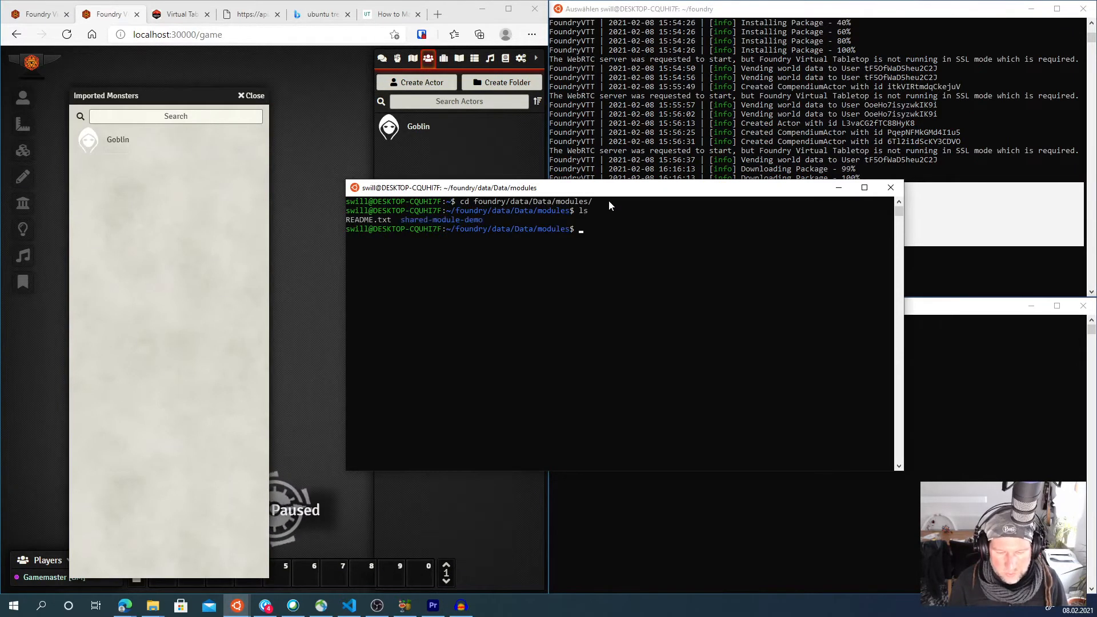
- Change into shared-module-demo/packs/, list it and print monsters.db
{"action": "type", "text": "cd shared-module-demo/"}
{"action": "key", "text": "Return"}
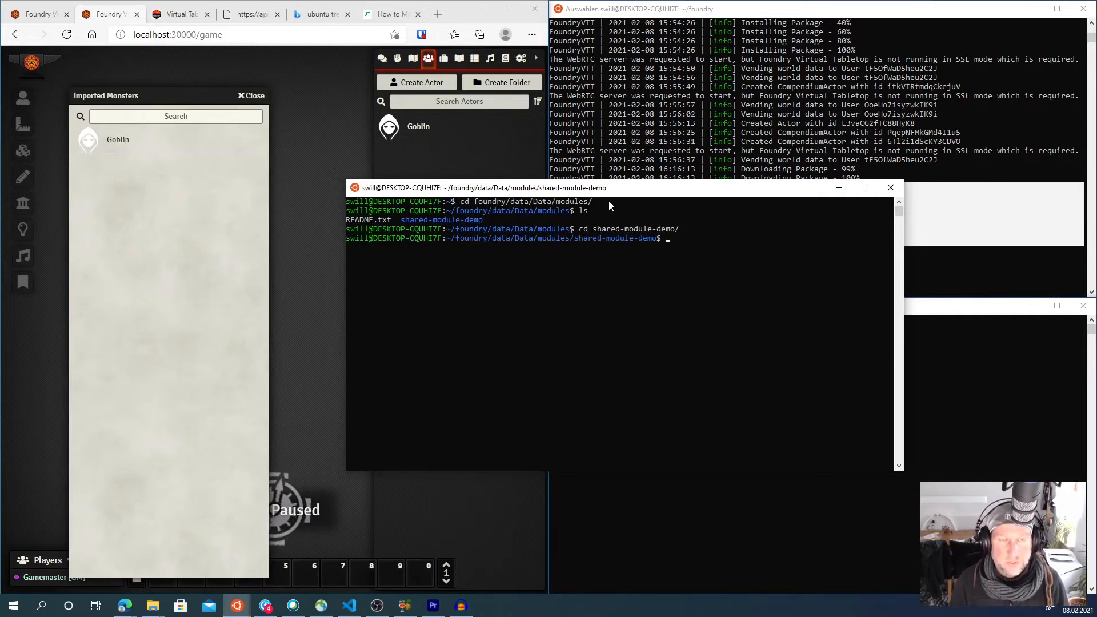
{"action": "type", "text": "cd packs/"}
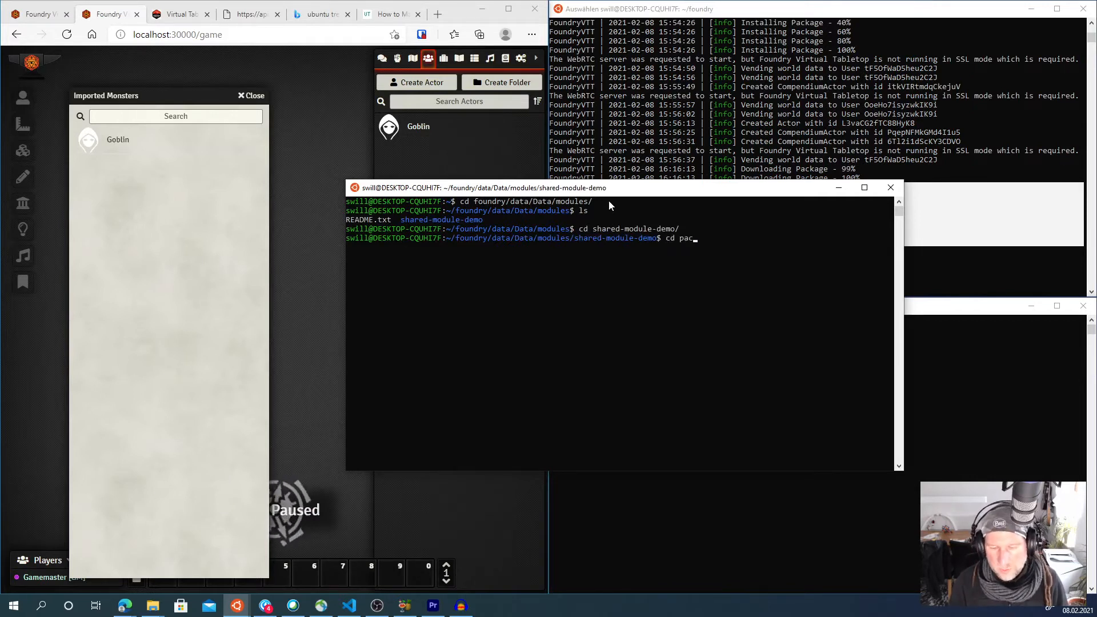
{"action": "key", "text": "Return"}
{"action": "type", "text": "ls"}
{"action": "key", "text": "Return"}
{"action": "type", "text": "cat monsters.db"}
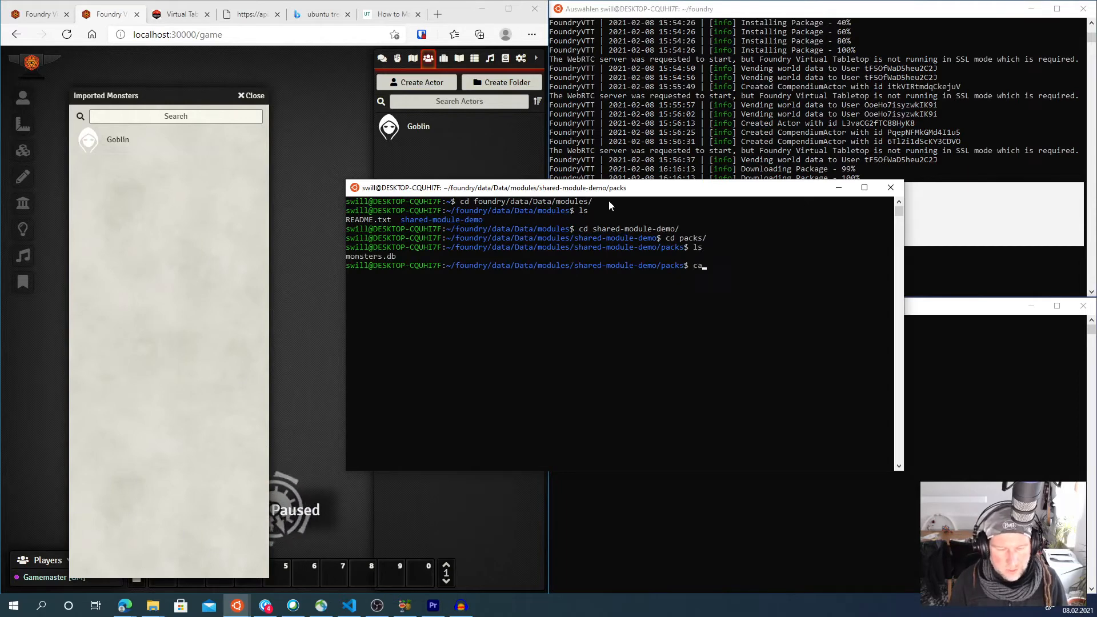
{"action": "key", "text": "Return"}
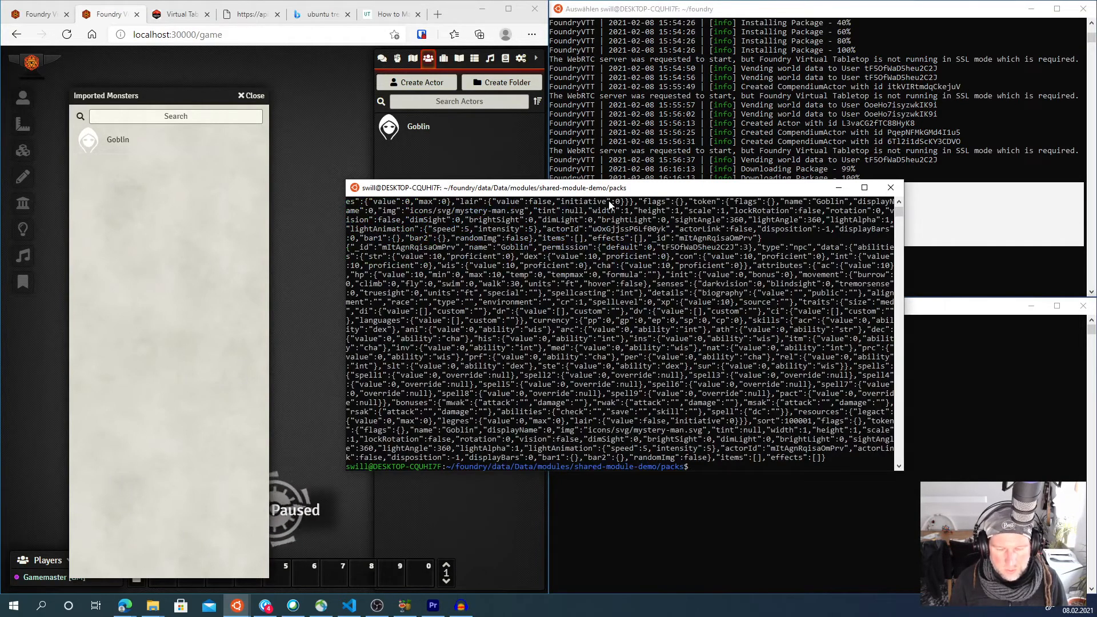
- Open monsters.db in nano, delete the first character of the second entry's line, and save the file
{"action": "type", "text": "nano monsters.db mo"}
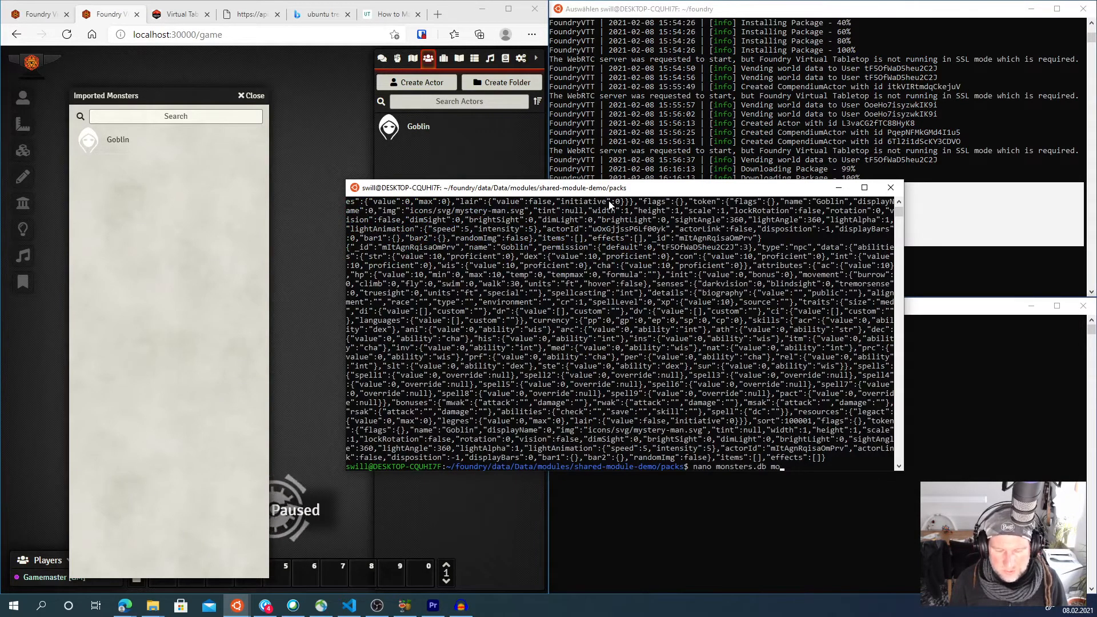
{"action": "key", "text": "Return"}
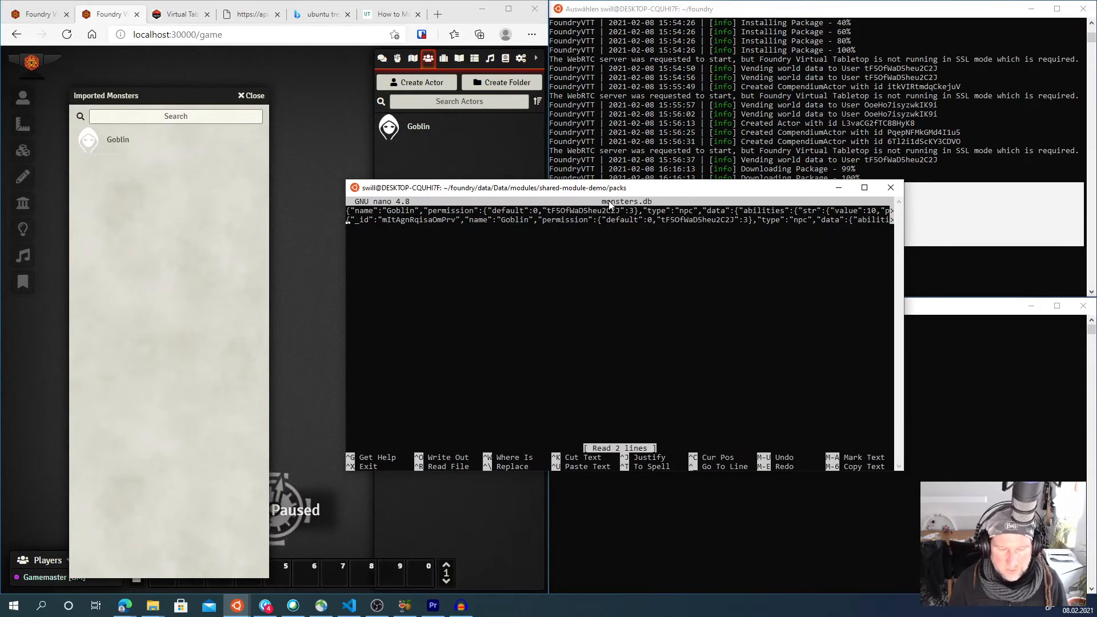
{"action": "key", "text": "End"}
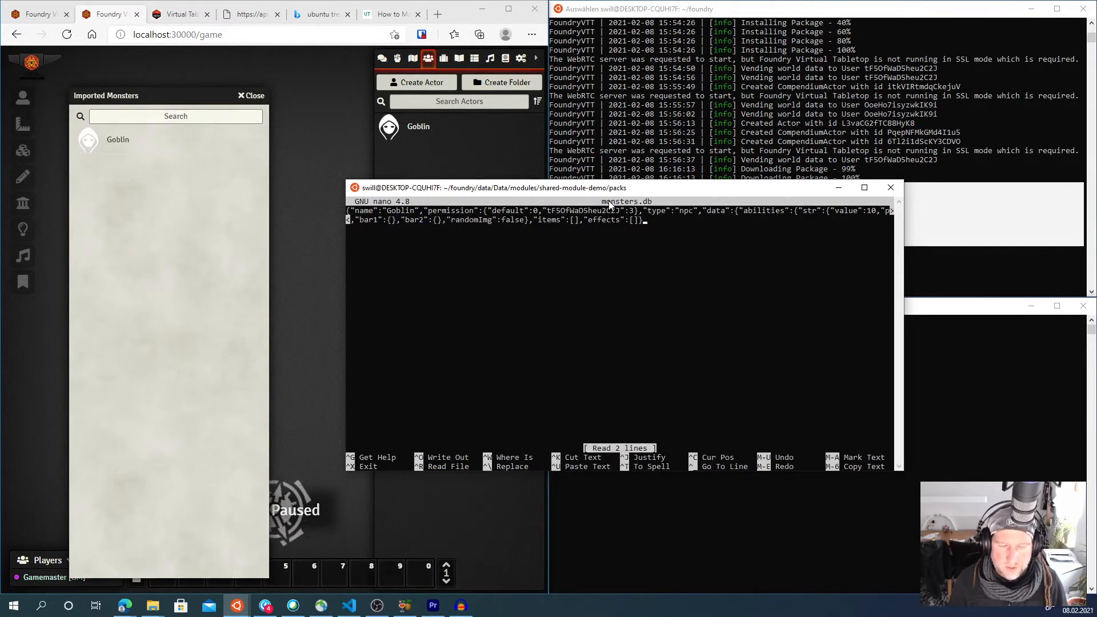
{"action": "key", "text": "Home"}
{"action": "key", "text": "Up"}
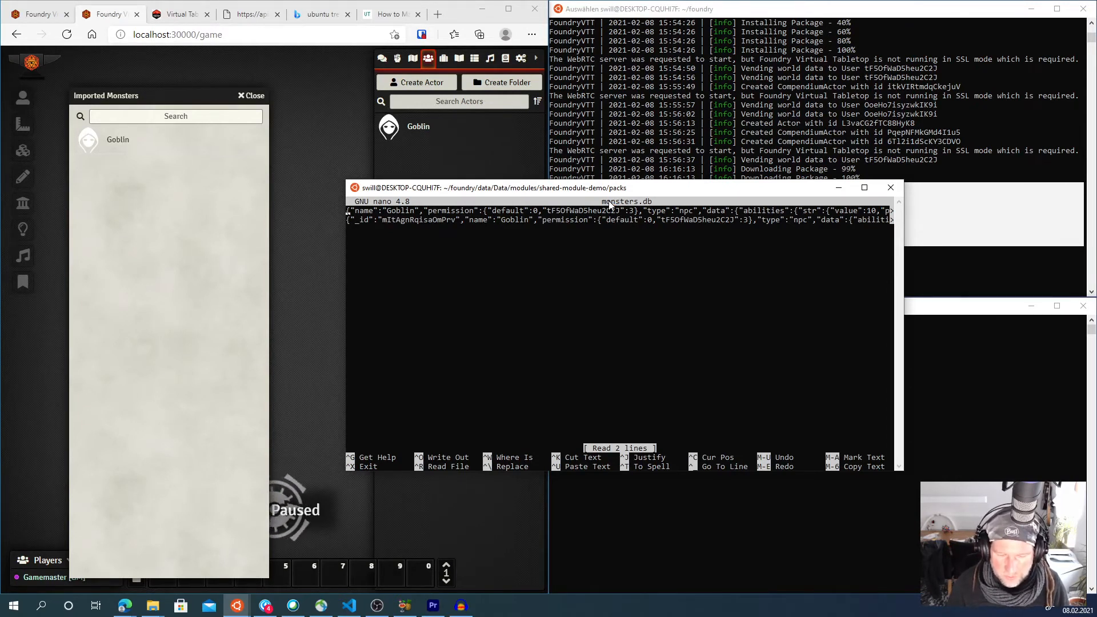
{"action": "left_click_drag", "start_coordinate": [607, 193], "coordinate": [592, 201]}
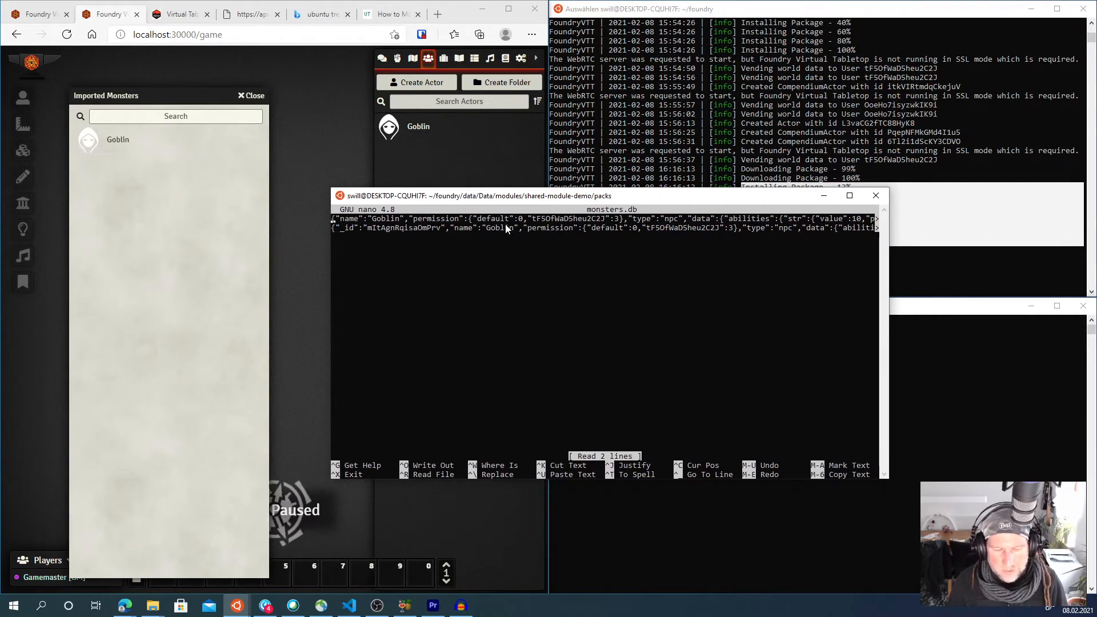
{"action": "key", "text": "Delete"}
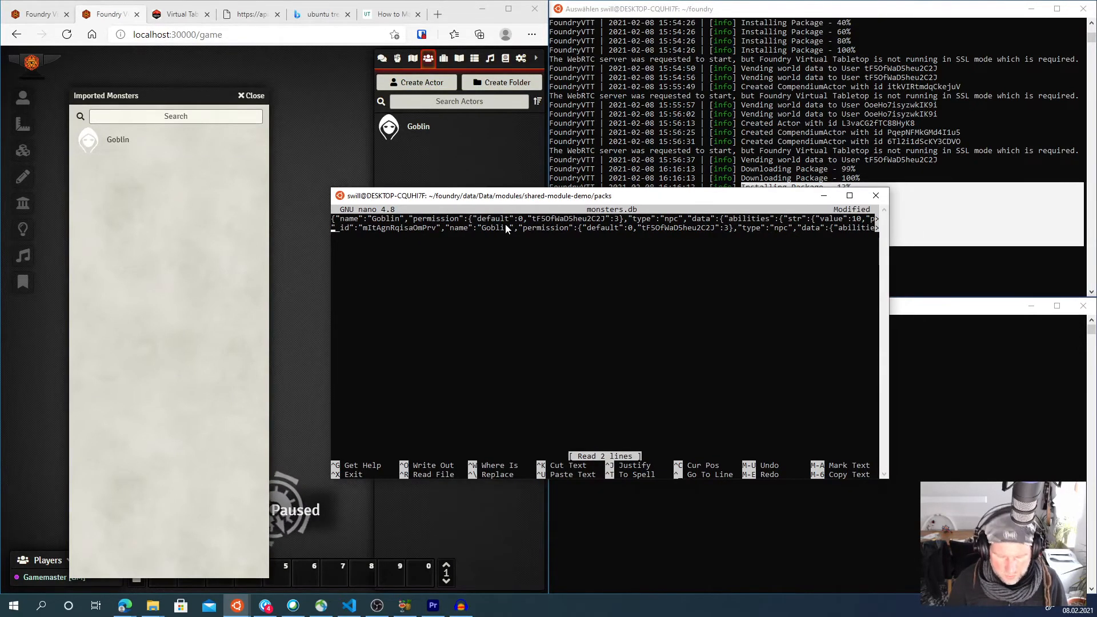
{"action": "key", "text": "ctrl+x"}
{"action": "key", "text": "y"}
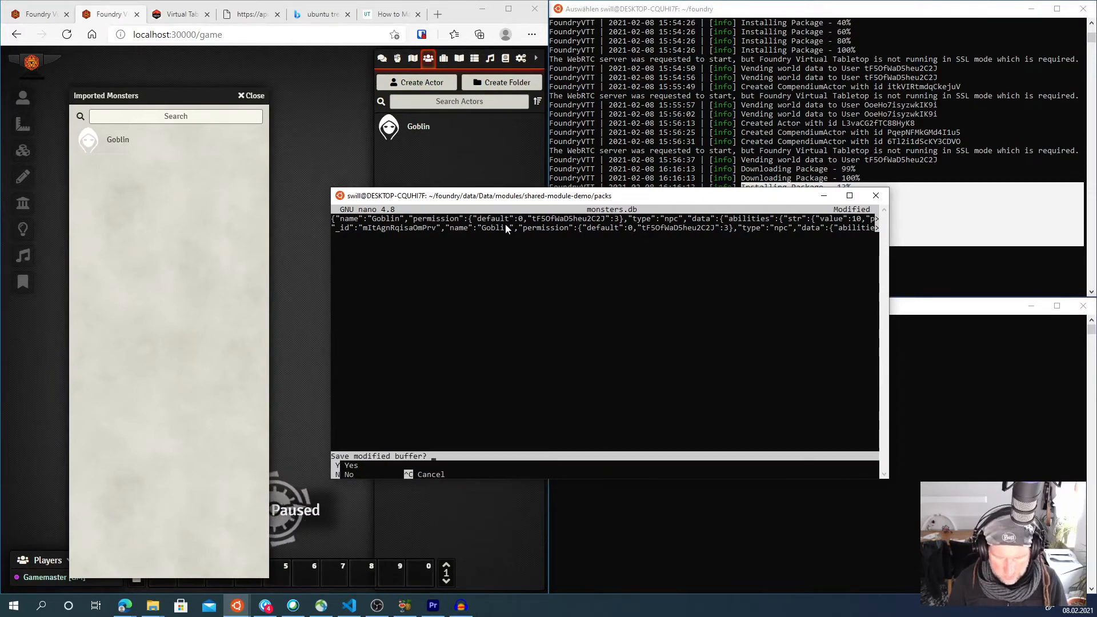
{"action": "key", "text": "Return"}
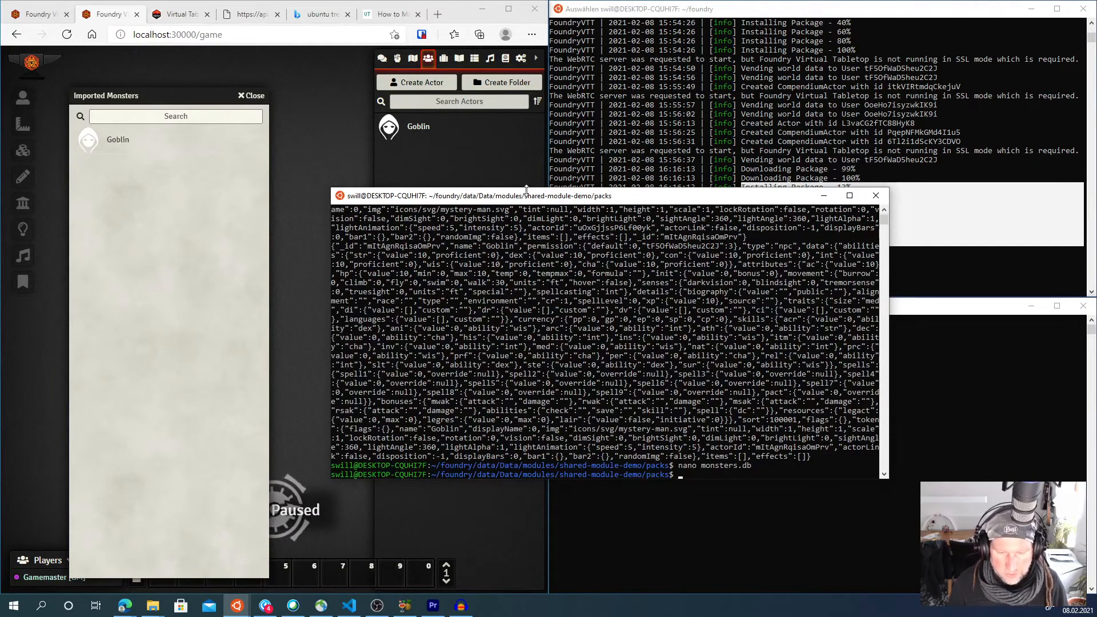
- Close the Imported Monsters compendium and return to the setup screen
{"action": "left_click_drag", "start_coordinate": [530, 200], "coordinate": [509, 197]}
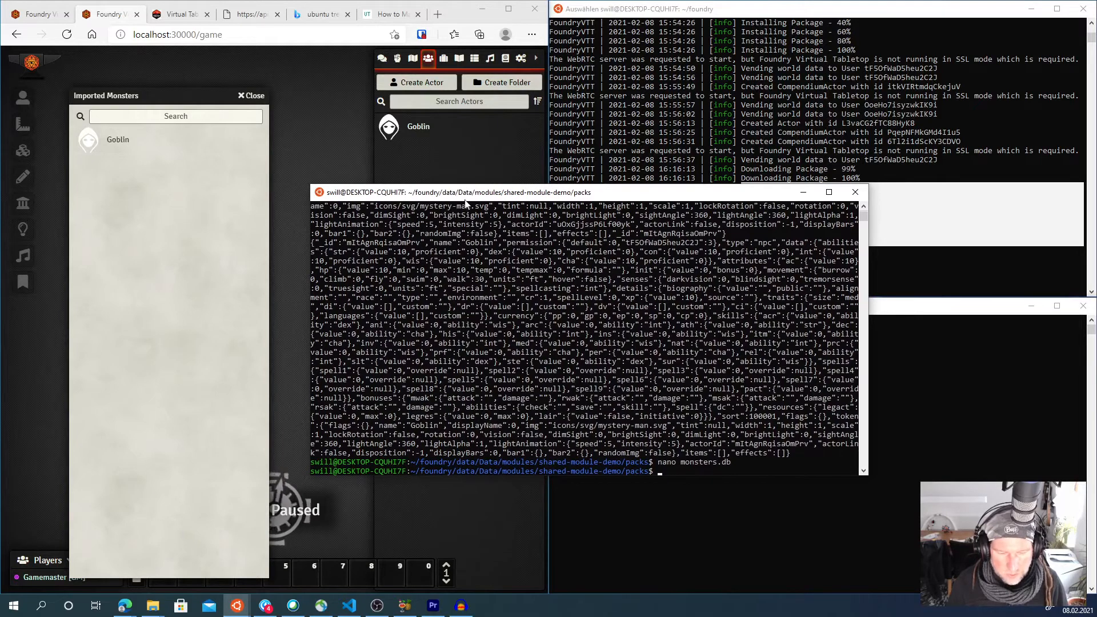
{"action": "left_click", "coordinate": [240, 188]}
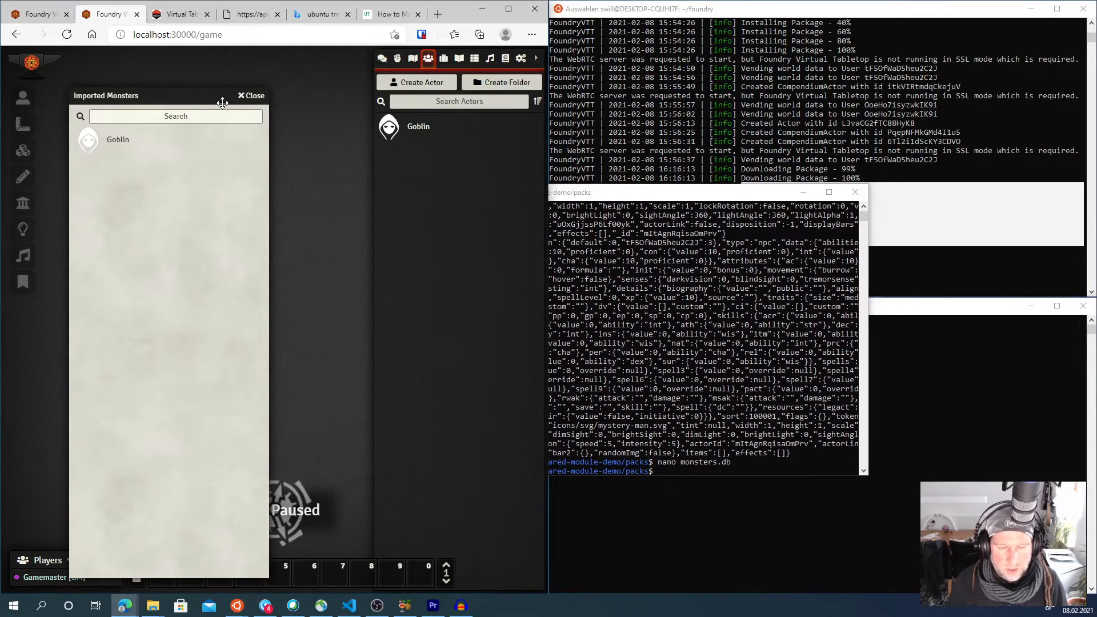
{"action": "left_click", "coordinate": [240, 98]}
{"action": "key", "text": "Escape"}
{"action": "left_click", "coordinate": [297, 401]}
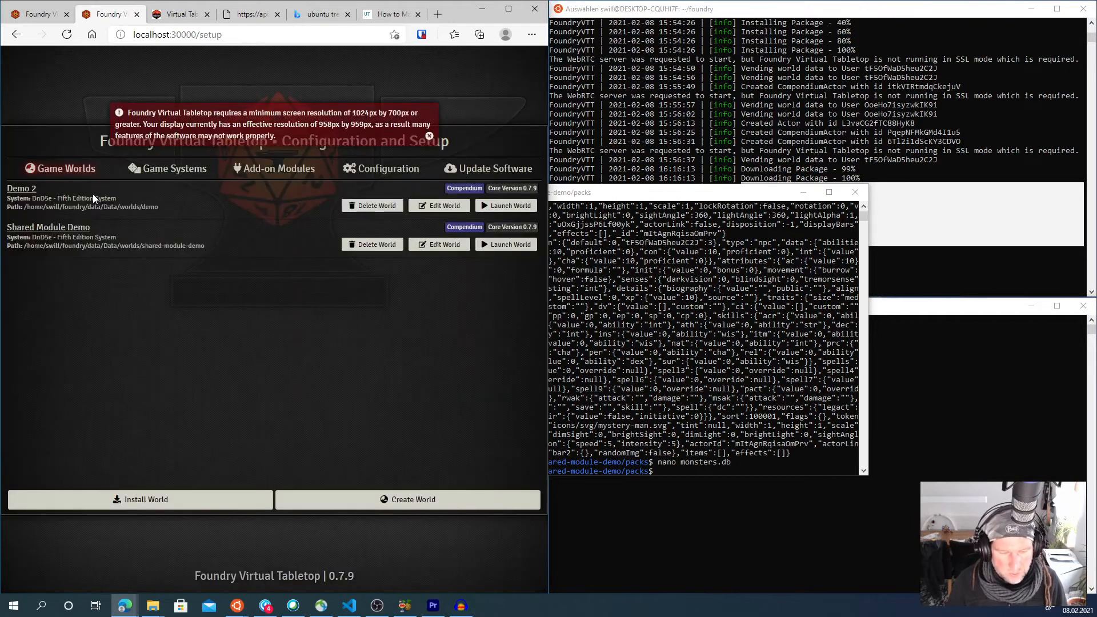
- Check the demo module for updates under Add-on Modules, install the update and dismiss the warning
{"action": "left_click", "coordinate": [156, 170]}
{"action": "left_click", "coordinate": [258, 170]}
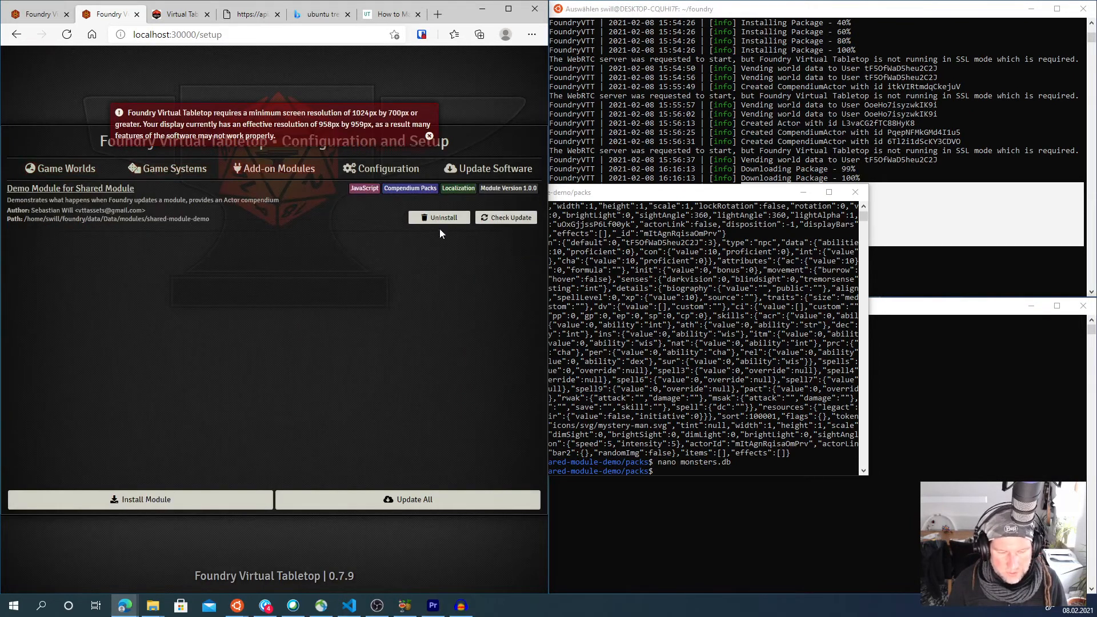
{"action": "left_click", "coordinate": [494, 221]}
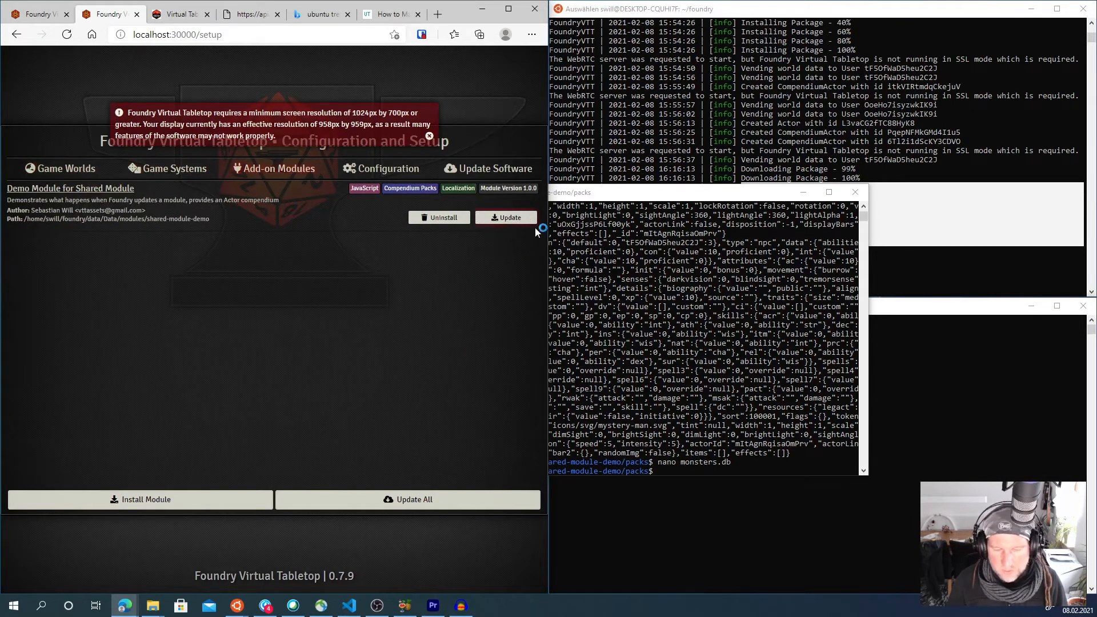
{"action": "left_click", "coordinate": [812, 190]}
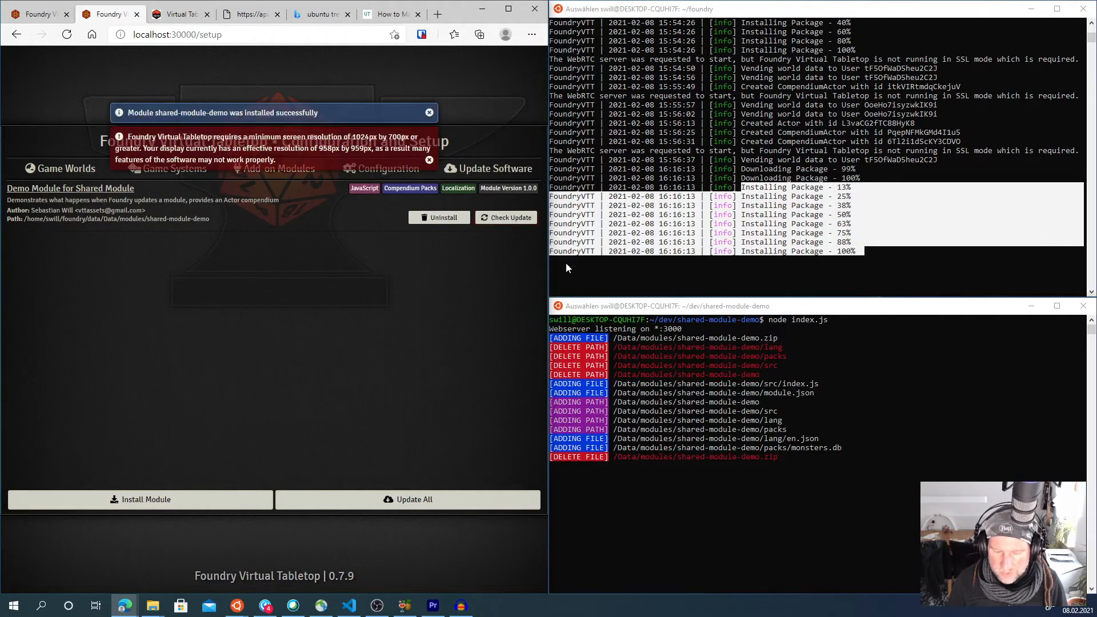
{"action": "left_click", "coordinate": [429, 161]}
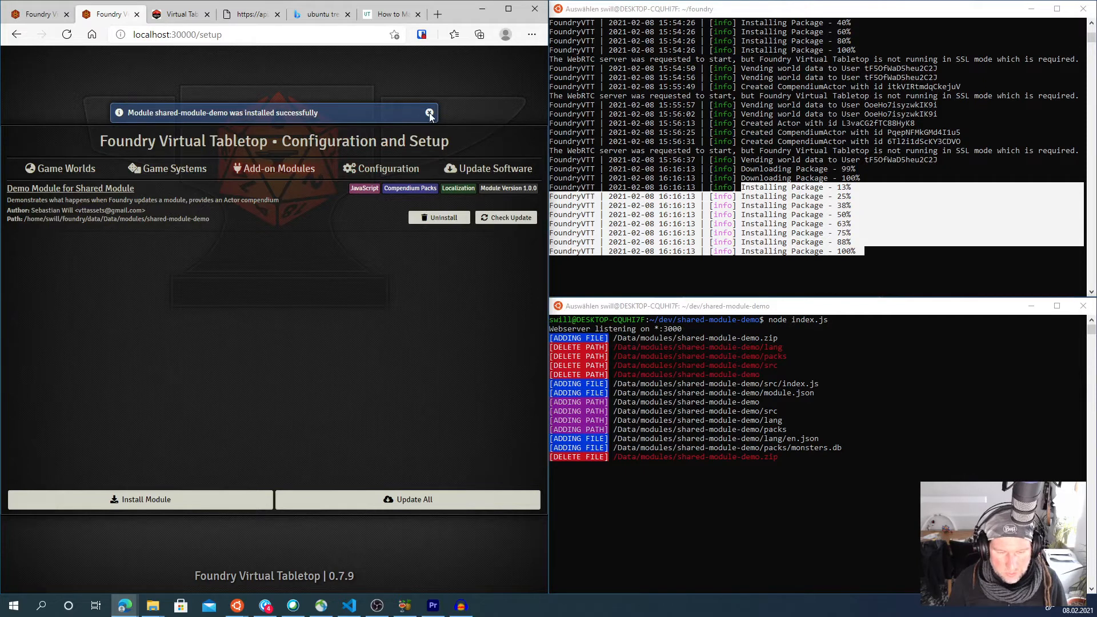
- Dismiss the install notice and launch the Shared Module Demo world
{"action": "left_click", "coordinate": [429, 113]}
{"action": "left_click", "coordinate": [64, 169]}
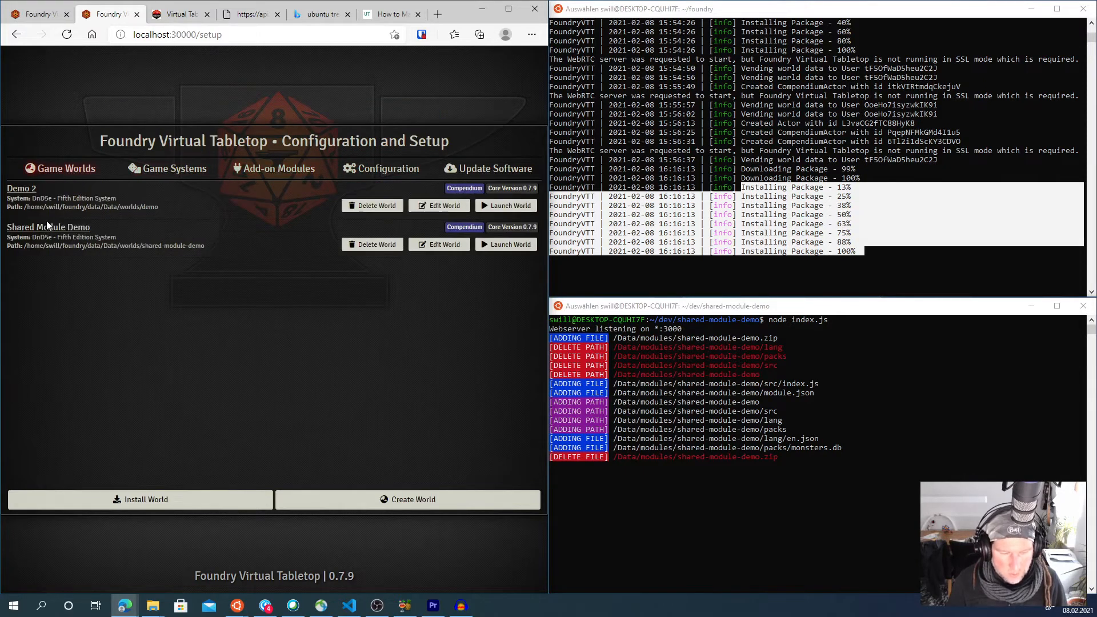
{"action": "left_click", "coordinate": [517, 244]}
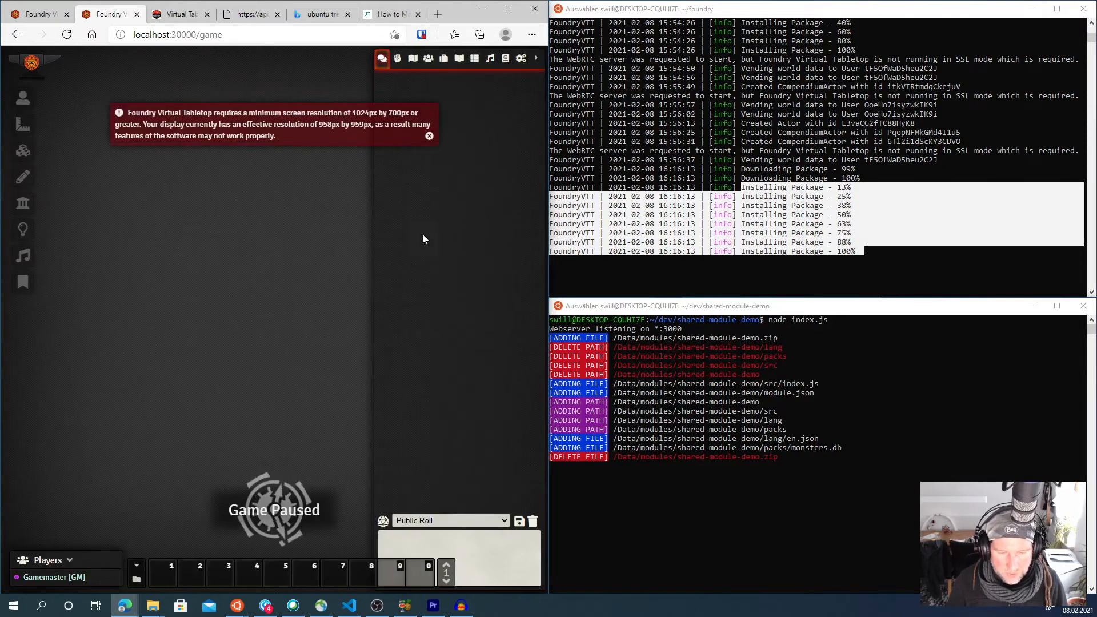
- Open the Imported Monsters compendium from the Compendium Packs sidebar, inspect its contents and close it
{"action": "left_click", "coordinate": [521, 58]}
{"action": "left_click", "coordinate": [505, 57]}
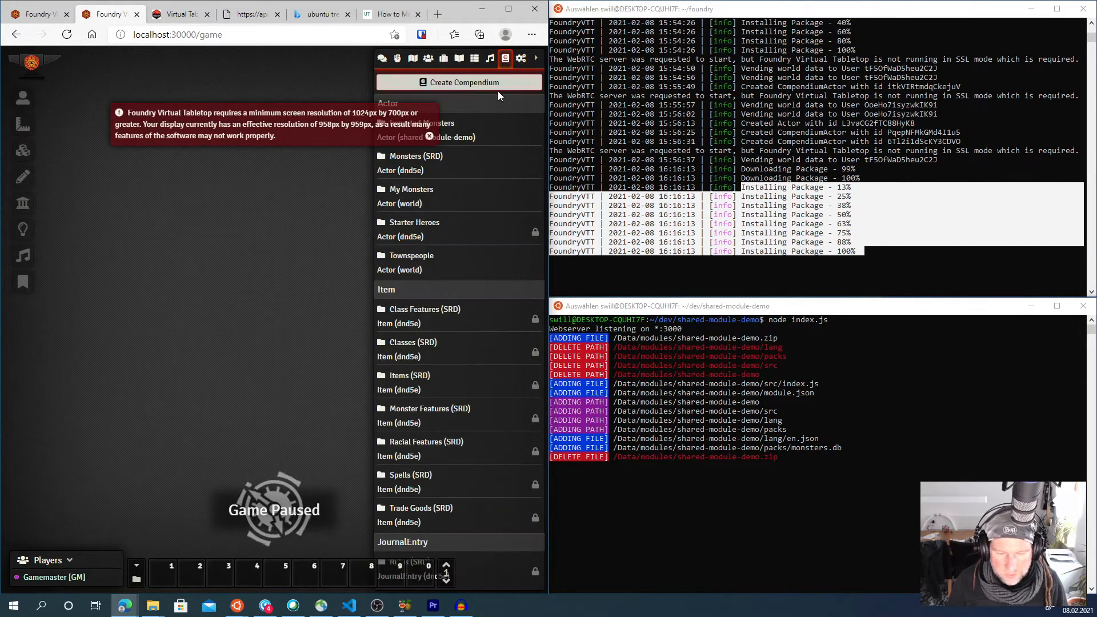
{"action": "left_click", "coordinate": [428, 136]}
{"action": "left_click", "coordinate": [418, 125]}
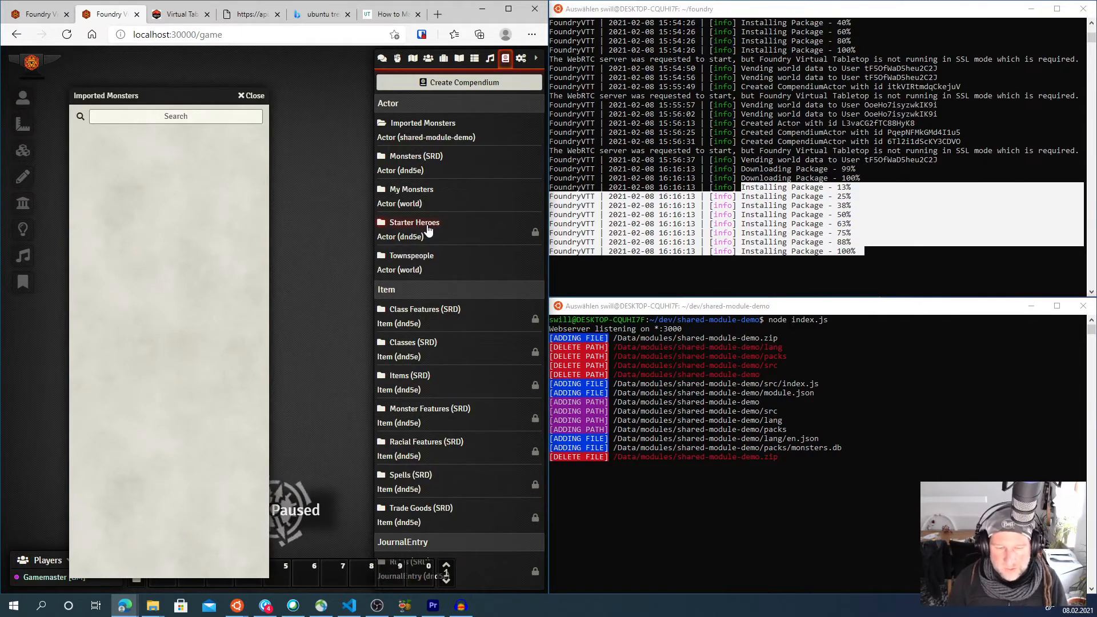
{"action": "left_click", "coordinate": [247, 96]}
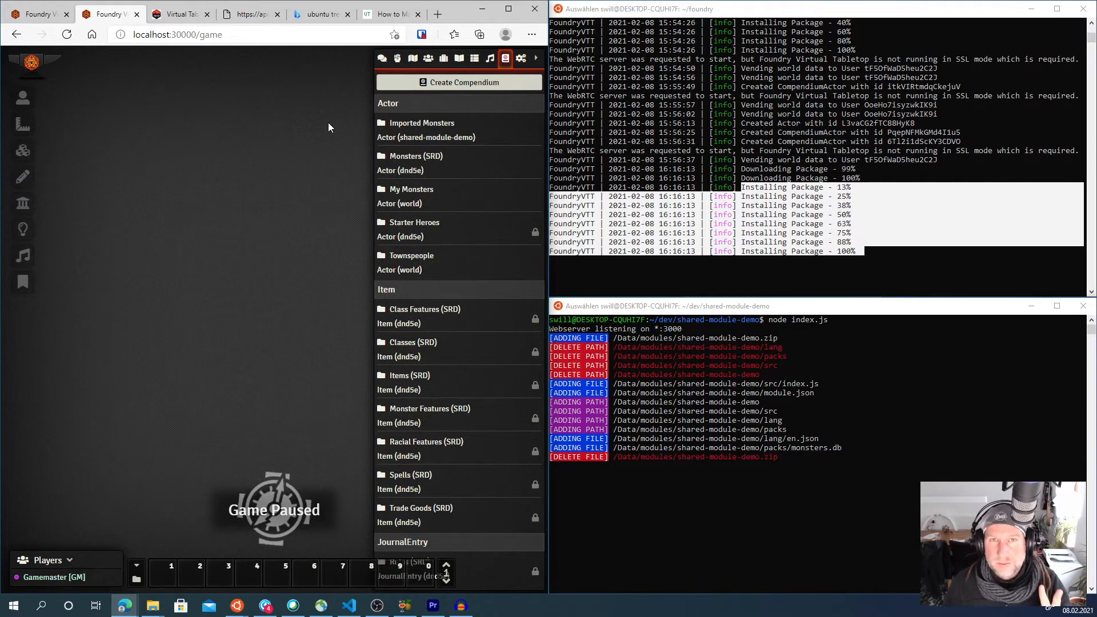
- Search the web for reddit shared module and open the Reddit post on creating a tiny module for shared content
{"action": "left_click", "coordinate": [257, 16]}
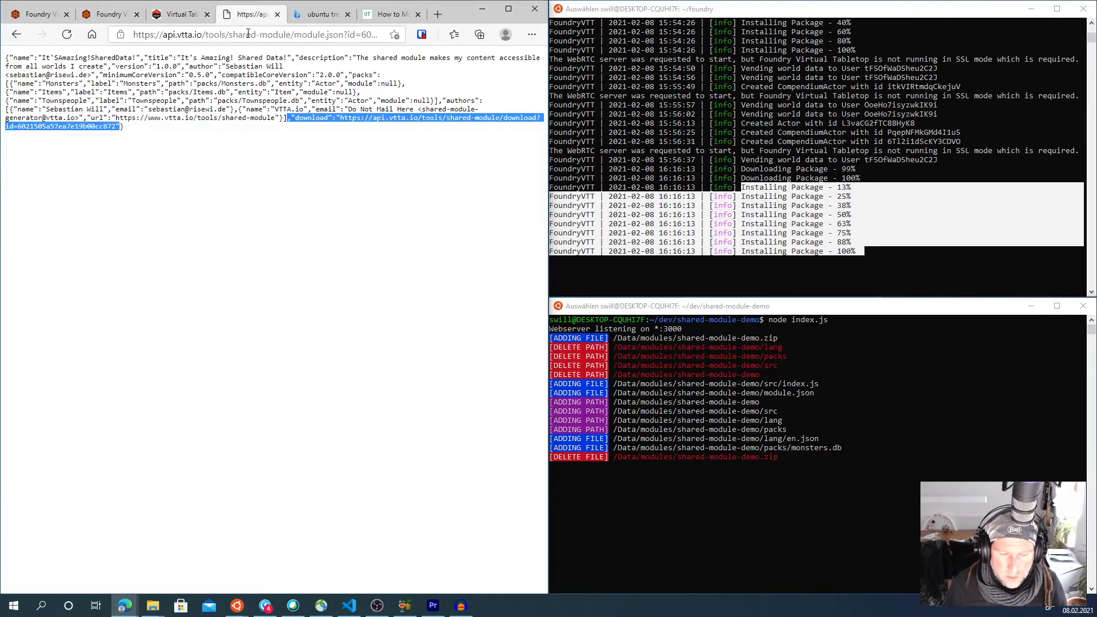
{"action": "left_click", "coordinate": [297, 35]}
{"action": "type", "text": "reddit"}
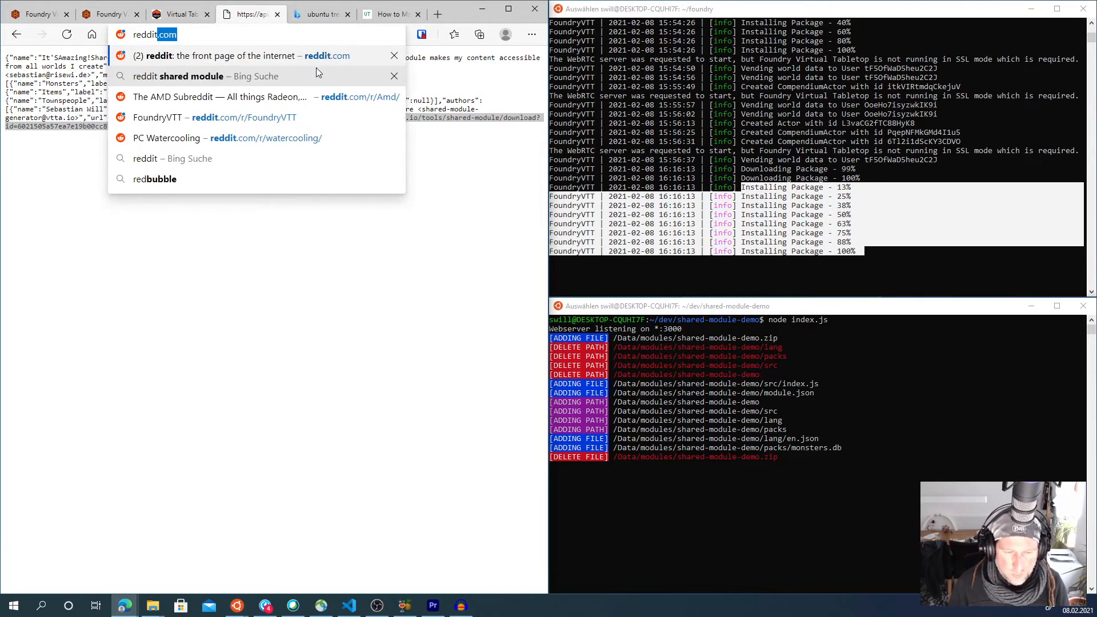
{"action": "type", "text": " sha"}
{"action": "key", "text": "Return"}
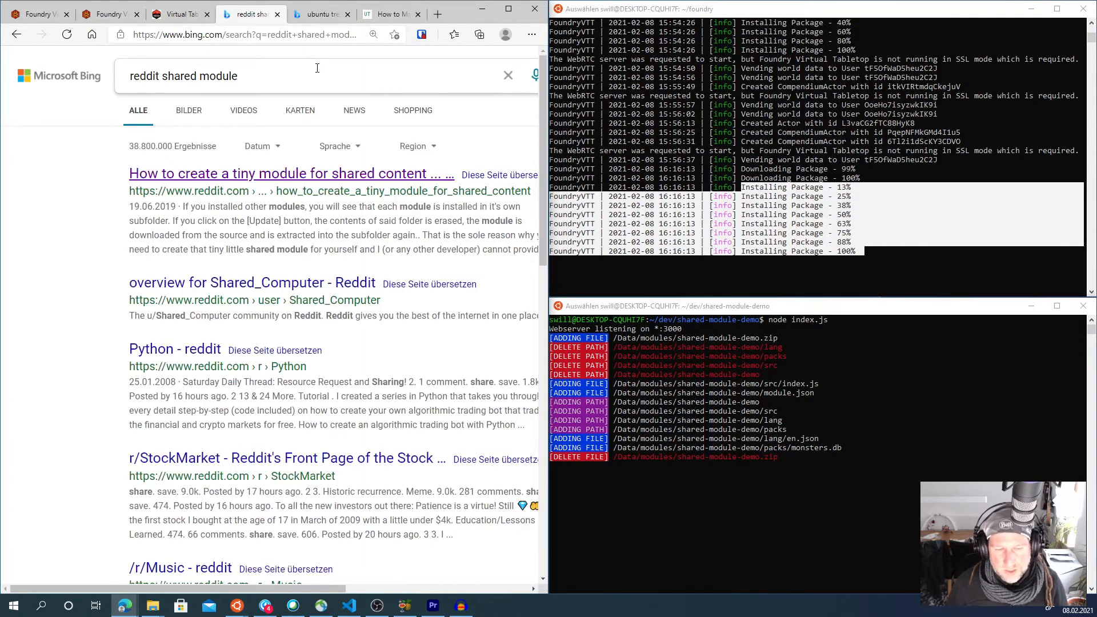
{"action": "left_click", "coordinate": [262, 178]}
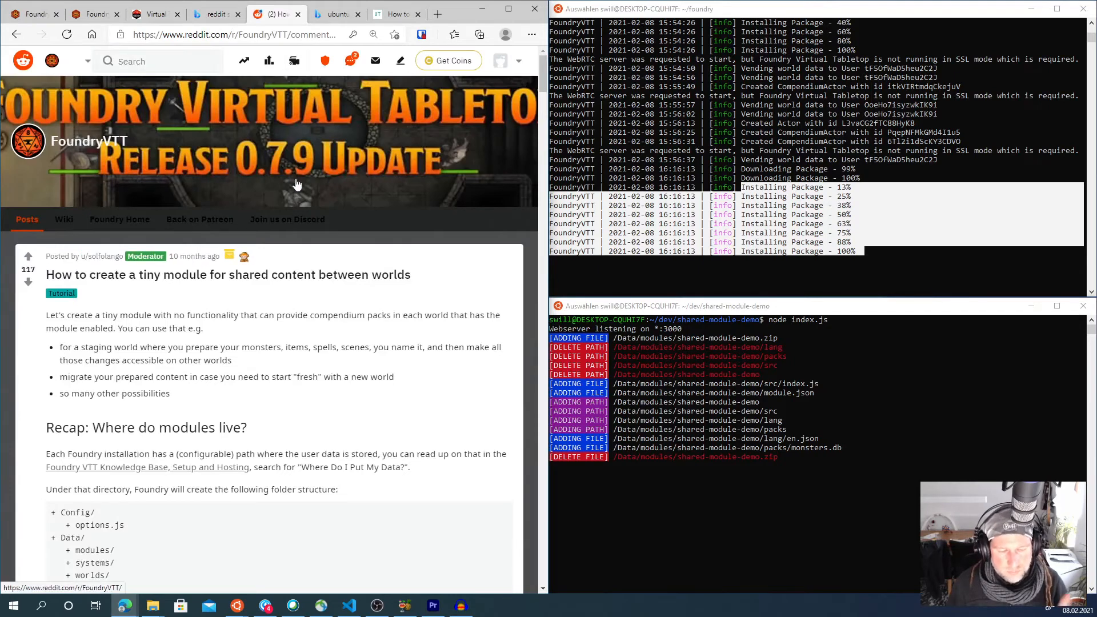
- Read the Reddit post's sections on where modules live and why each module has its own folder
{"action": "scroll", "coordinate": [284, 333], "scroll_direction": "down", "scroll_amount": 1}
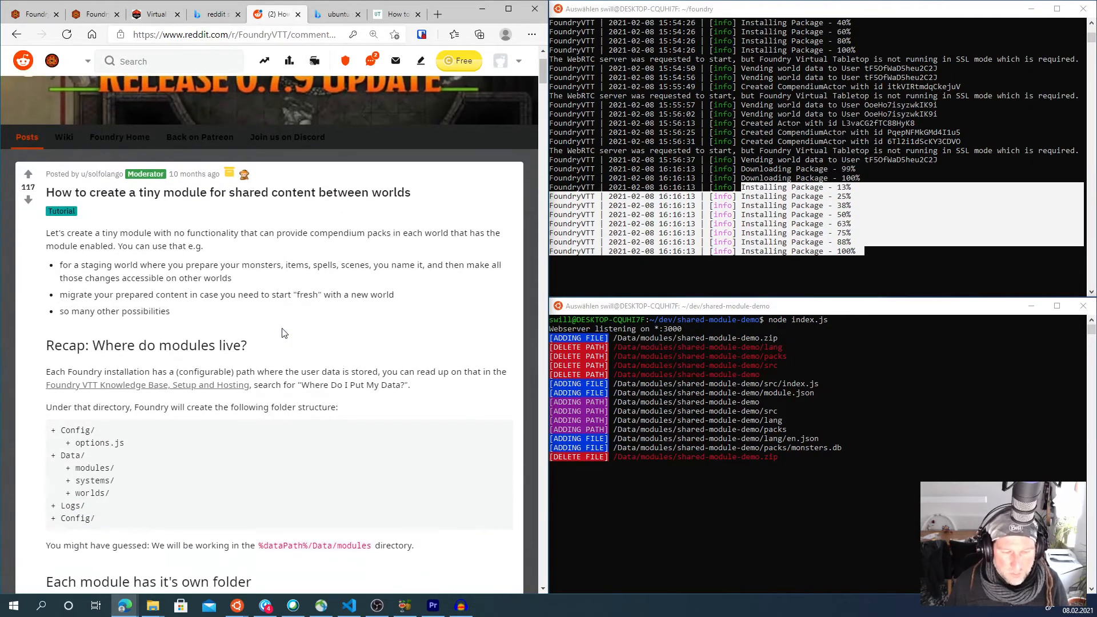
{"action": "scroll", "coordinate": [284, 333], "scroll_direction": "down", "scroll_amount": 1}
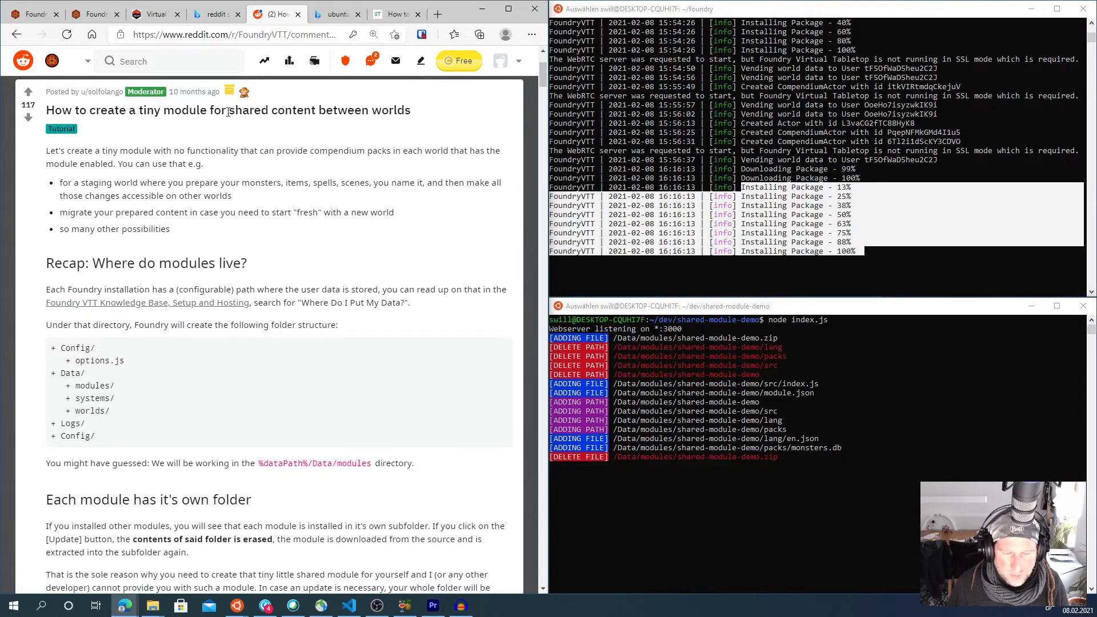
{"action": "double_click", "coordinate": [246, 110]}
{"action": "left_click", "coordinate": [291, 154]}
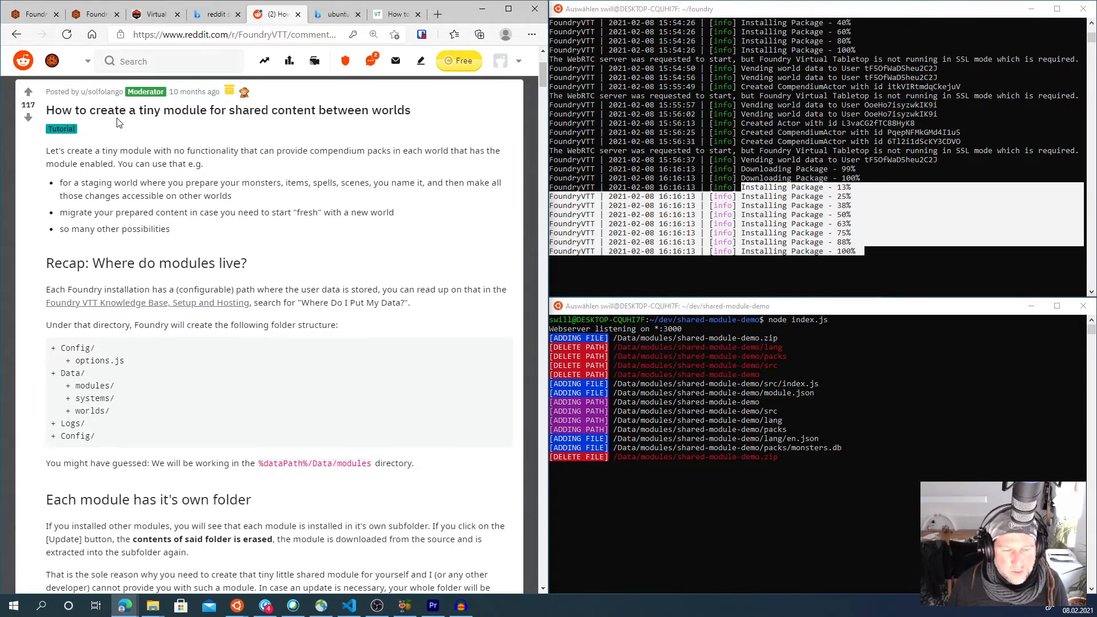
{"action": "left_click_drag", "start_coordinate": [139, 110], "coordinate": [418, 112]}
{"action": "left_click", "coordinate": [419, 133]}
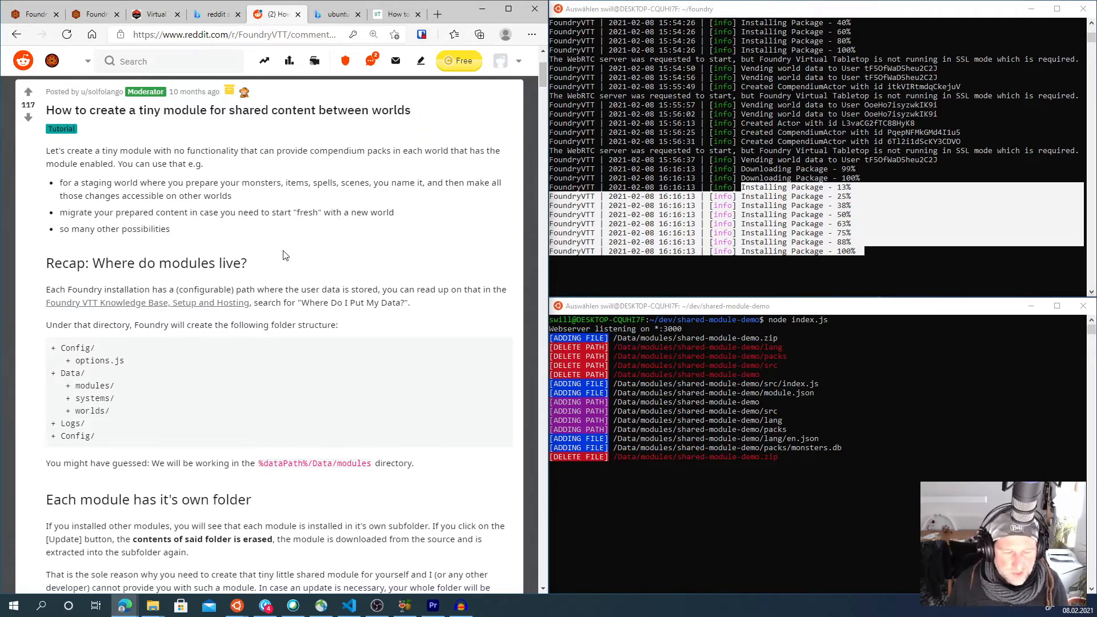
{"action": "scroll", "coordinate": [285, 254], "scroll_direction": "down", "scroll_amount": 1}
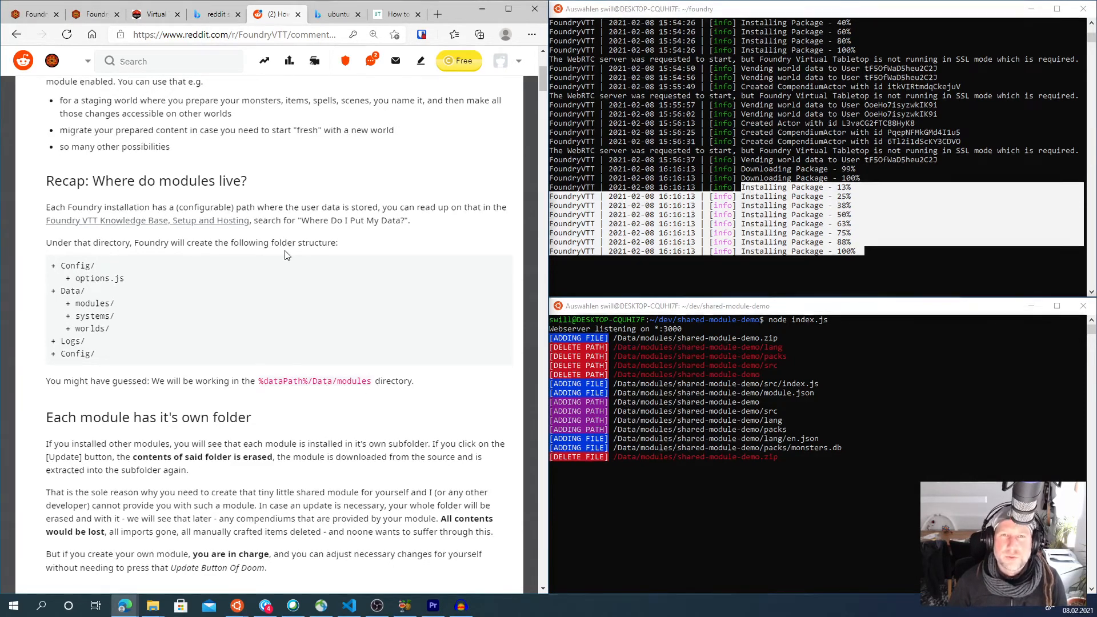
- Switch to the Virtual Tabletop Assets tab and go to the vtta.io home page
{"action": "left_click", "coordinate": [94, 15]}
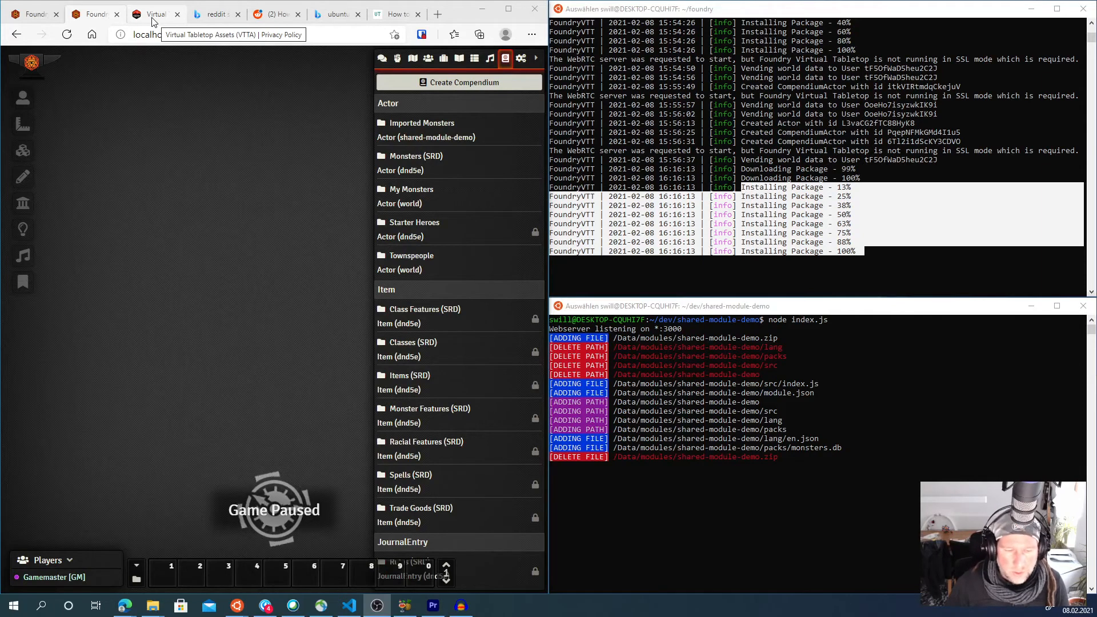
{"action": "left_click", "coordinate": [153, 21]}
{"action": "scroll", "coordinate": [342, 107], "scroll_direction": "up", "scroll_amount": 5}
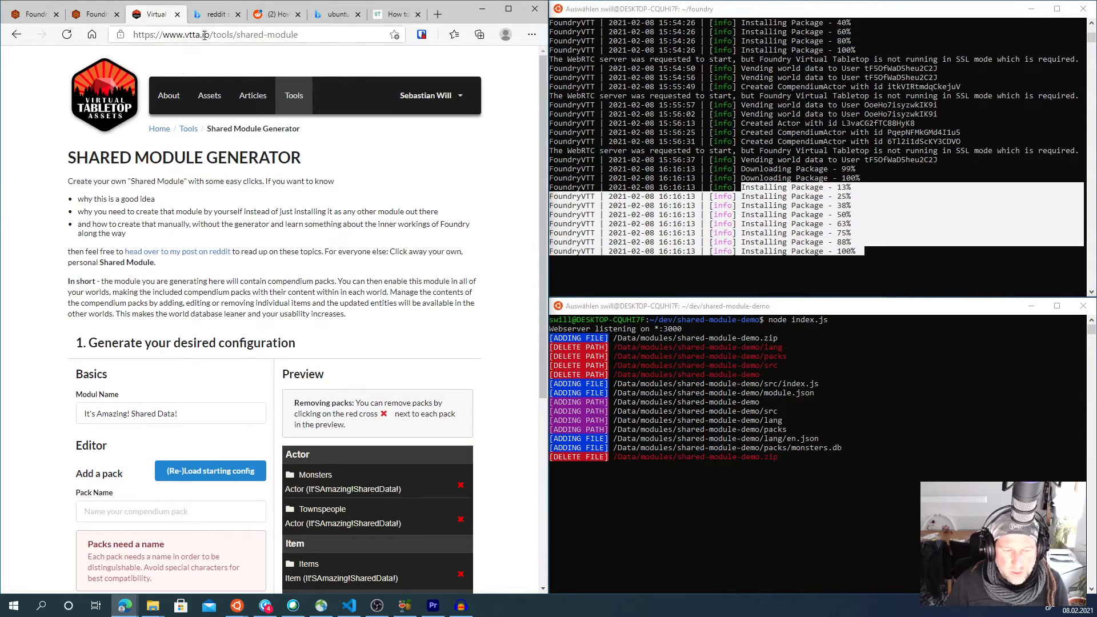
{"action": "left_click_drag", "start_coordinate": [212, 34], "coordinate": [392, 27]}
{"action": "key", "text": "BackSpace"}
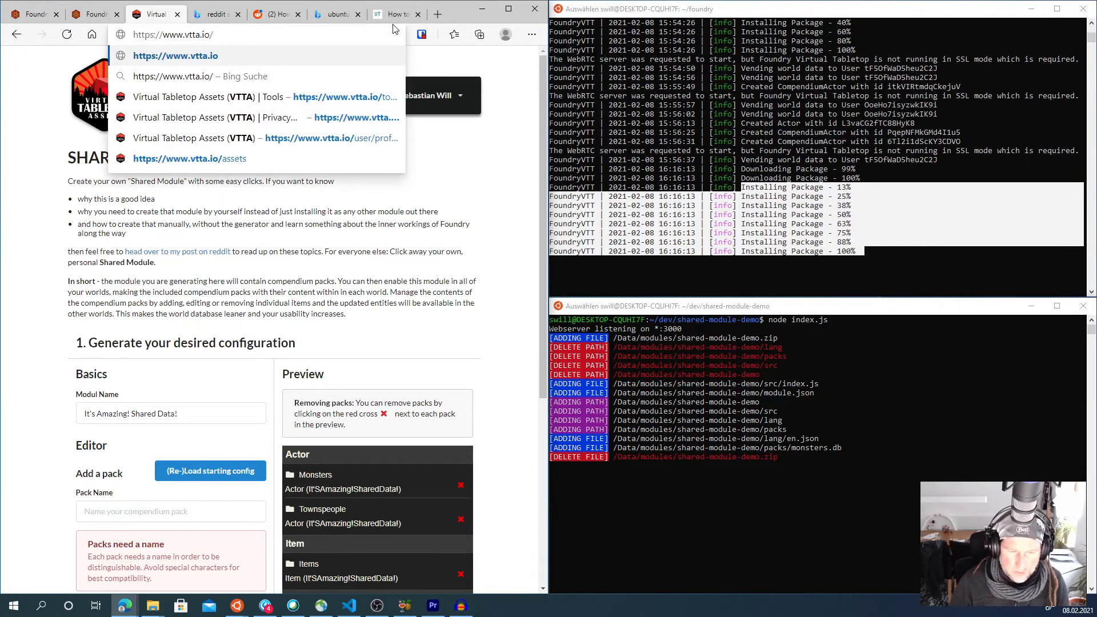
{"action": "key", "text": "Return"}
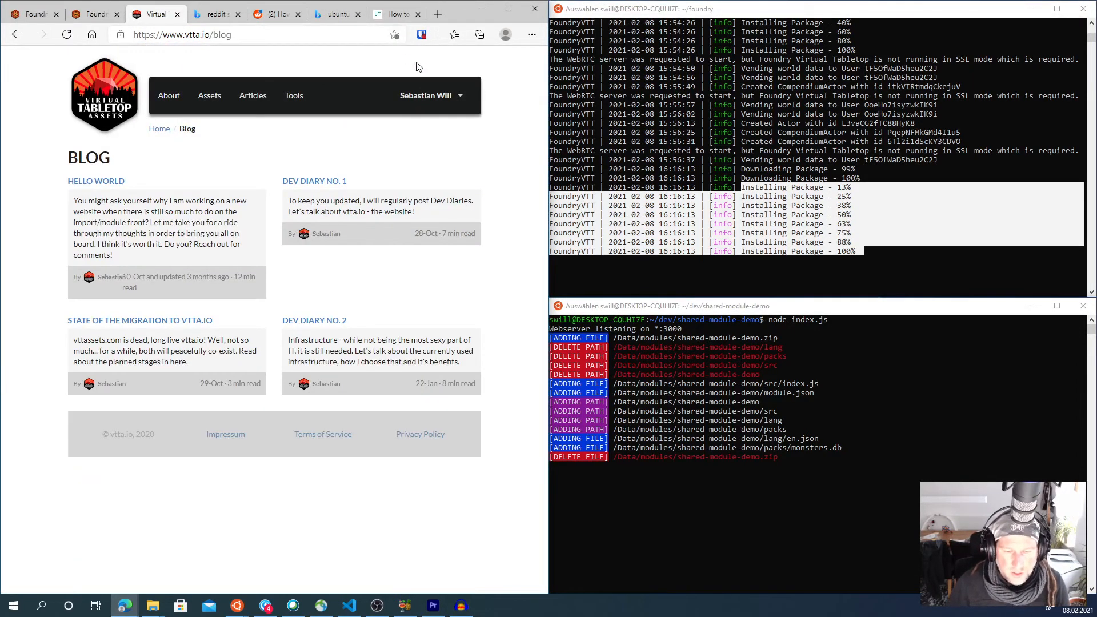
- Log out of vtta.io and sign back in with a Google account
{"action": "left_click", "coordinate": [445, 97]}
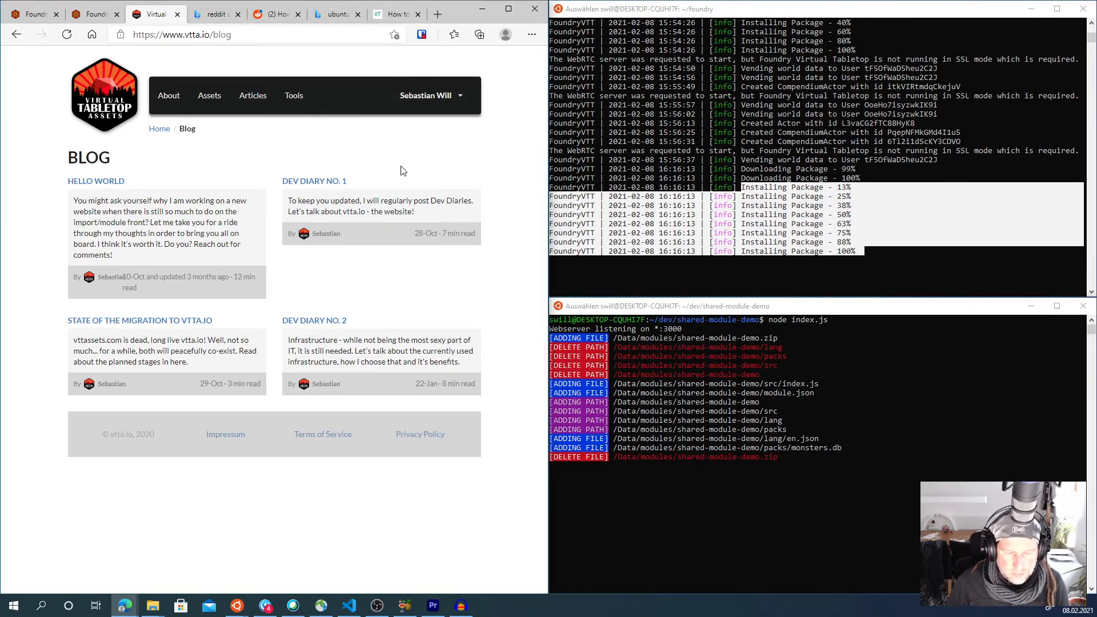
{"action": "left_click", "coordinate": [413, 150]}
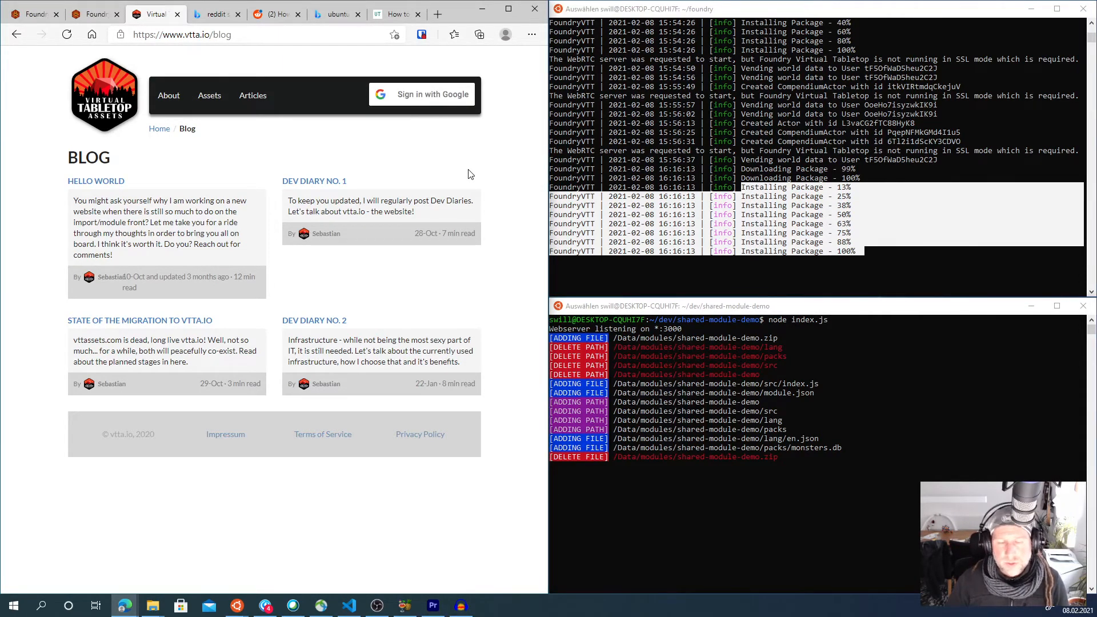
{"action": "left_click", "coordinate": [456, 98]}
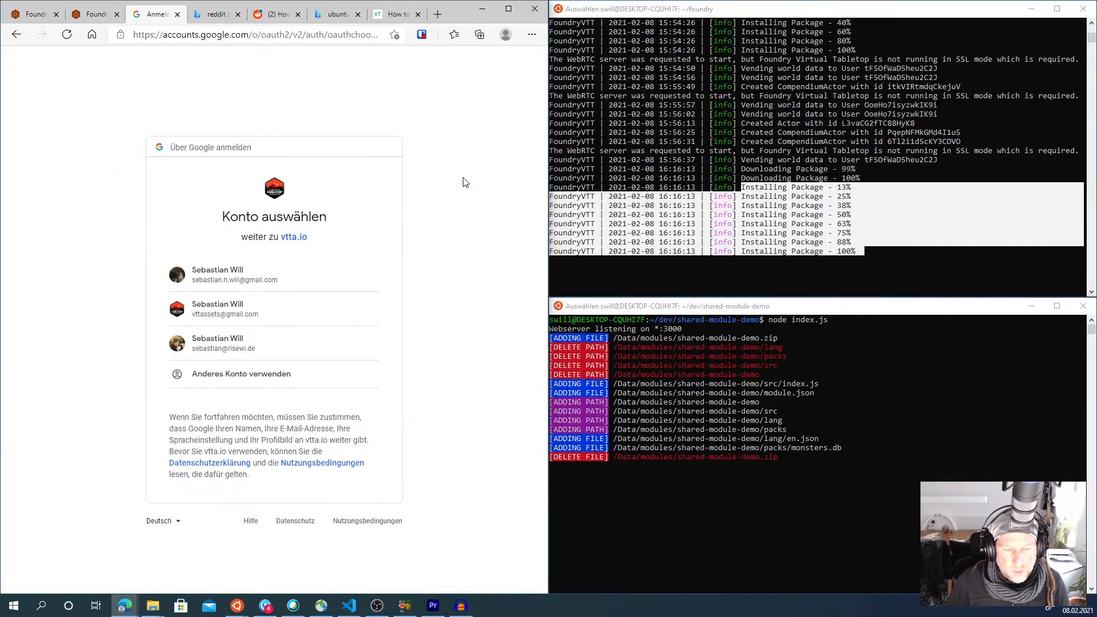
{"action": "left_click", "coordinate": [247, 288]}
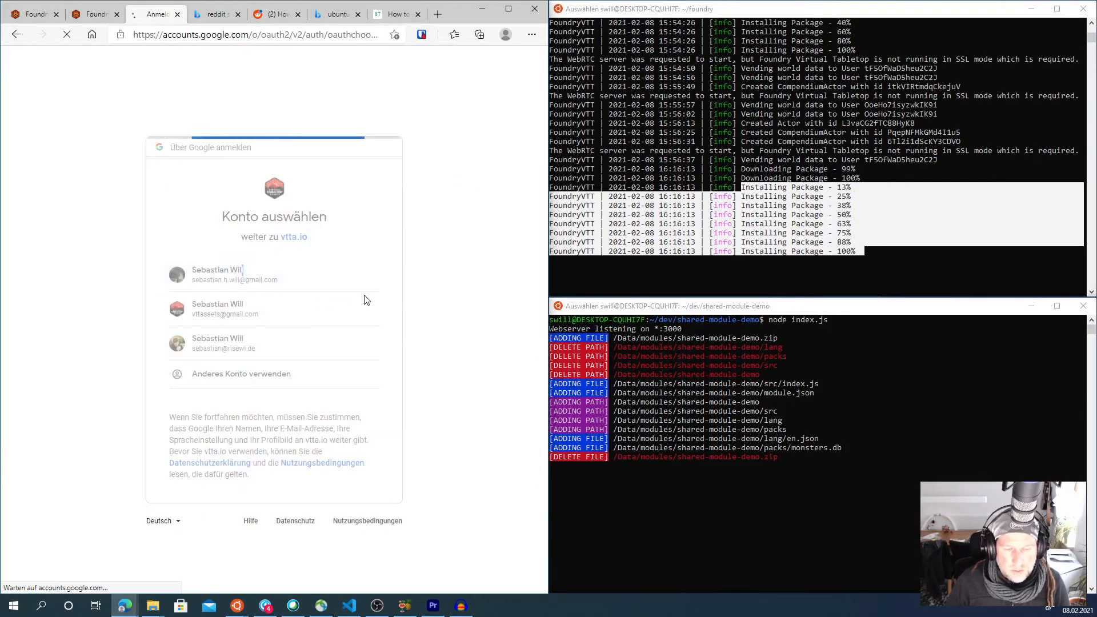
- Open My Profile and review the account details and the raw stored data
{"action": "left_click", "coordinate": [434, 95]}
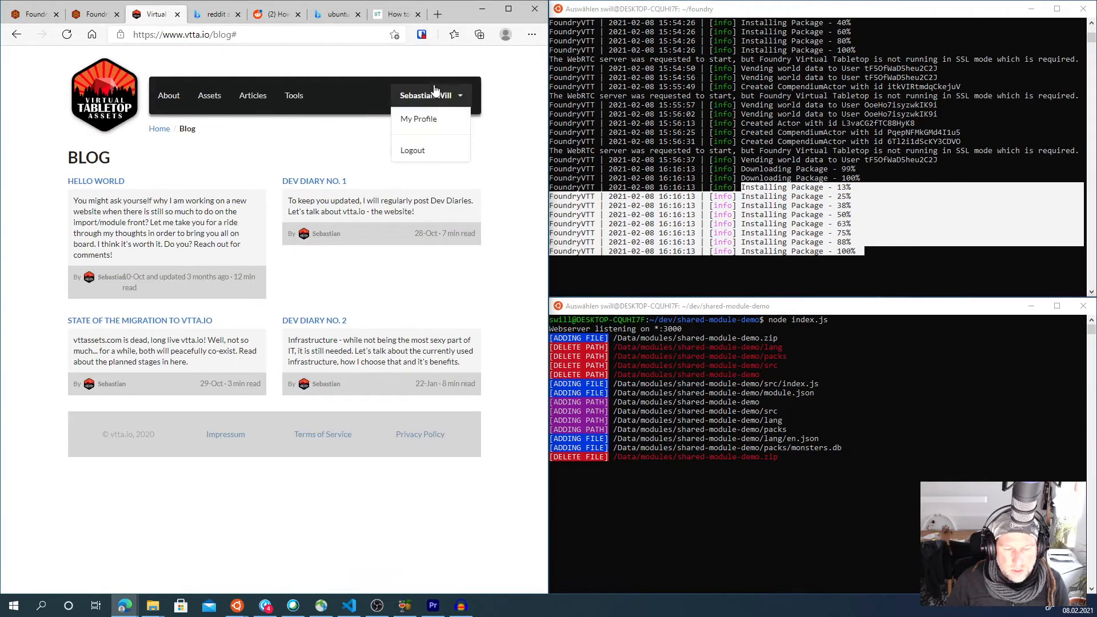
{"action": "left_click", "coordinate": [431, 122]}
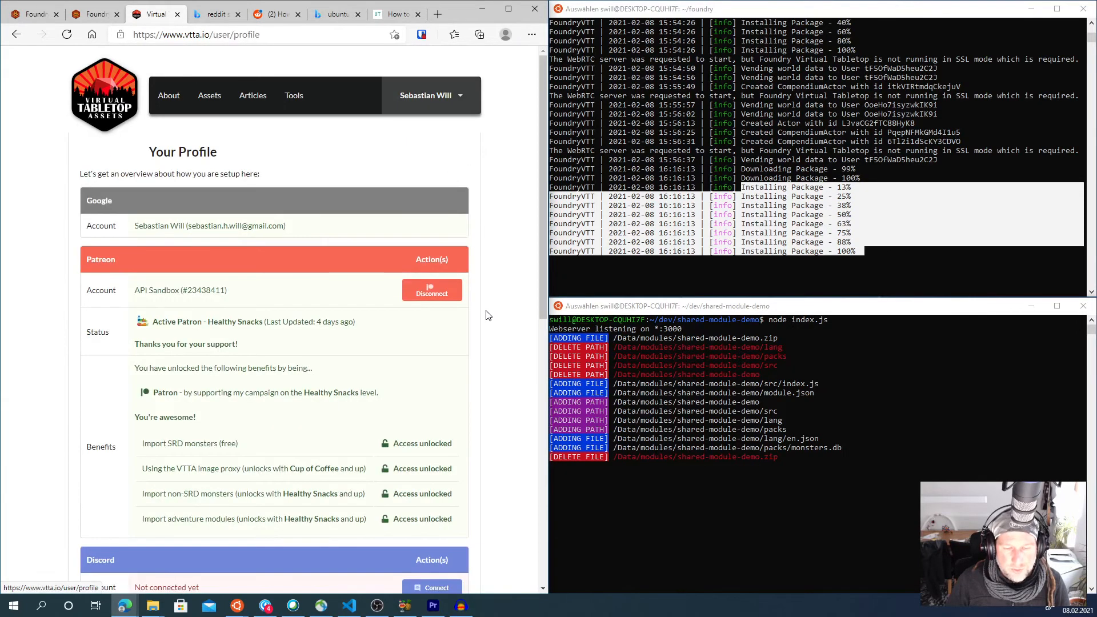
{"action": "scroll", "coordinate": [488, 317], "scroll_direction": "down", "scroll_amount": 10}
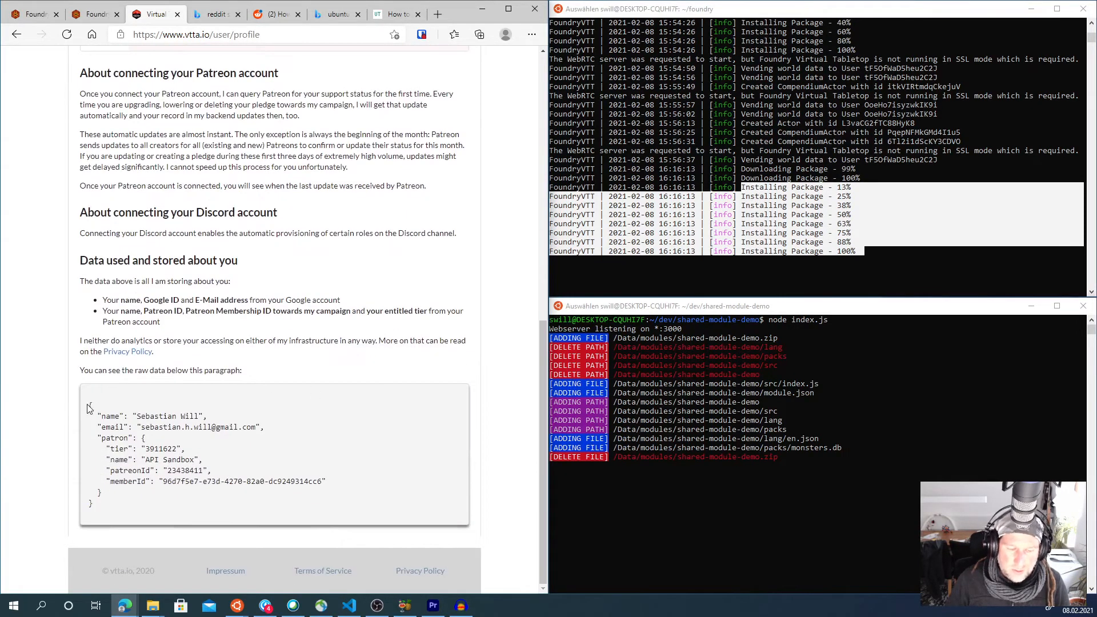
{"action": "left_click_drag", "start_coordinate": [88, 406], "coordinate": [109, 507]}
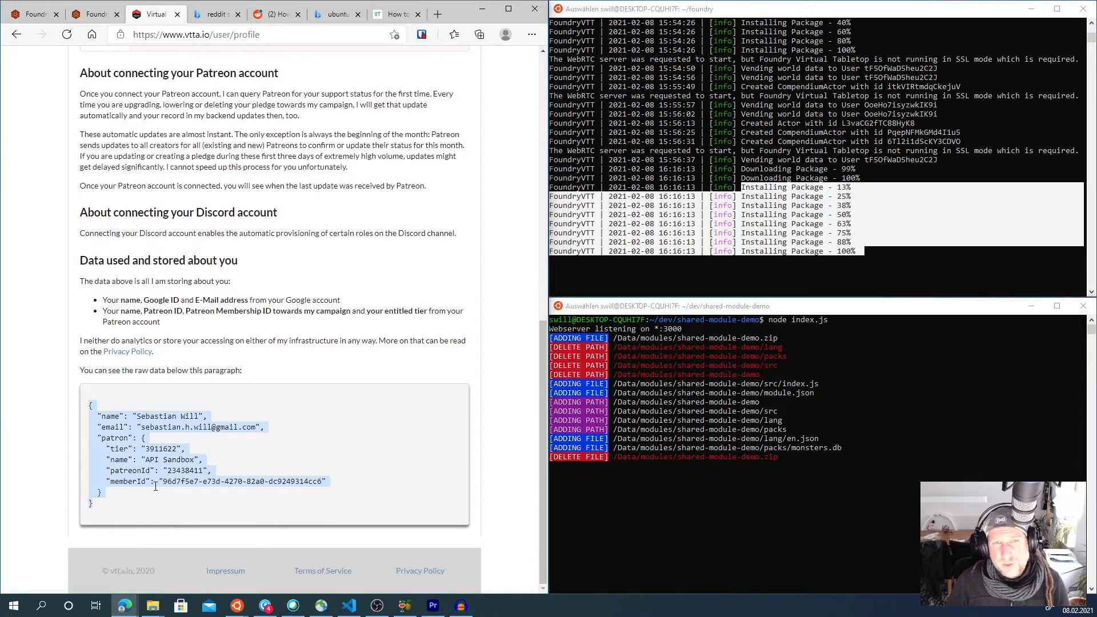
{"action": "scroll", "coordinate": [329, 158], "scroll_direction": "up", "scroll_amount": 10}
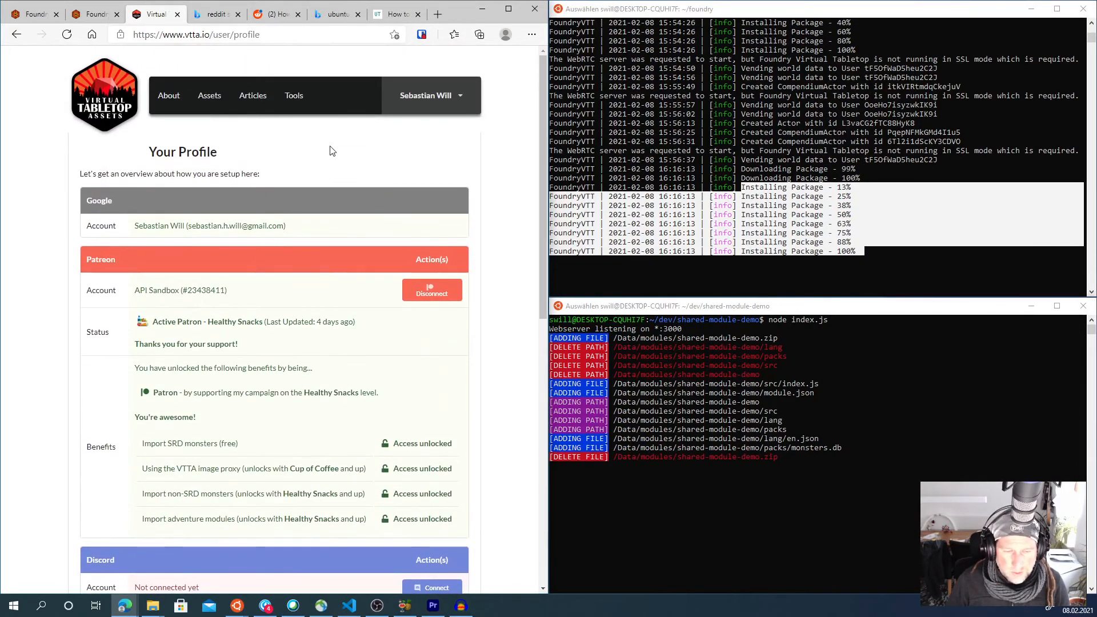
- Open the Shared Module Generator from the Tools page
{"action": "left_click", "coordinate": [293, 97]}
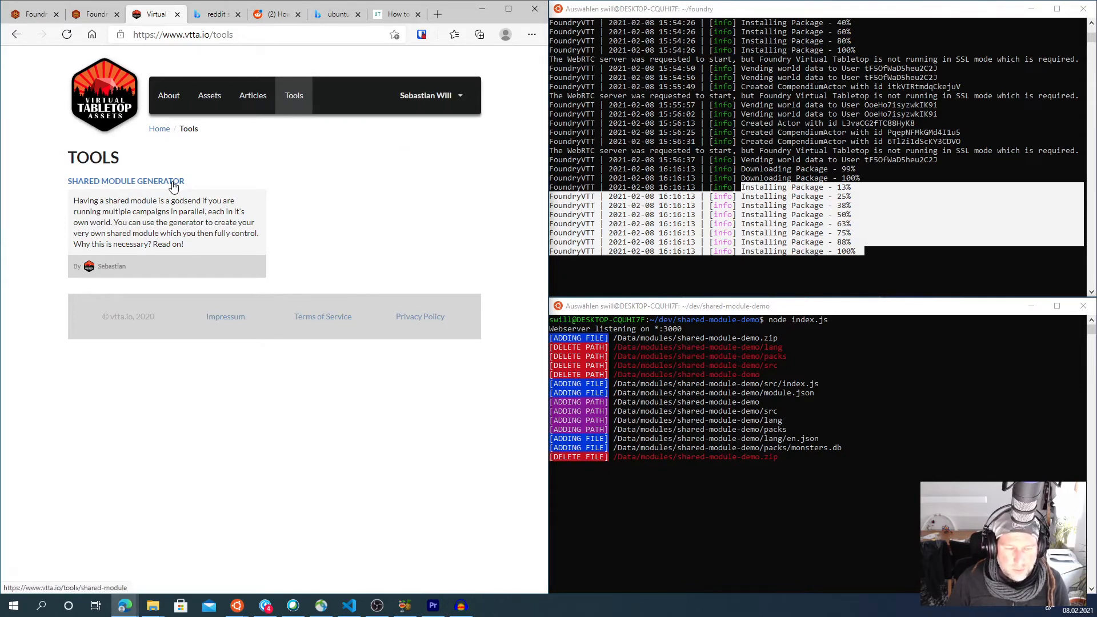
{"action": "left_click", "coordinate": [149, 181]}
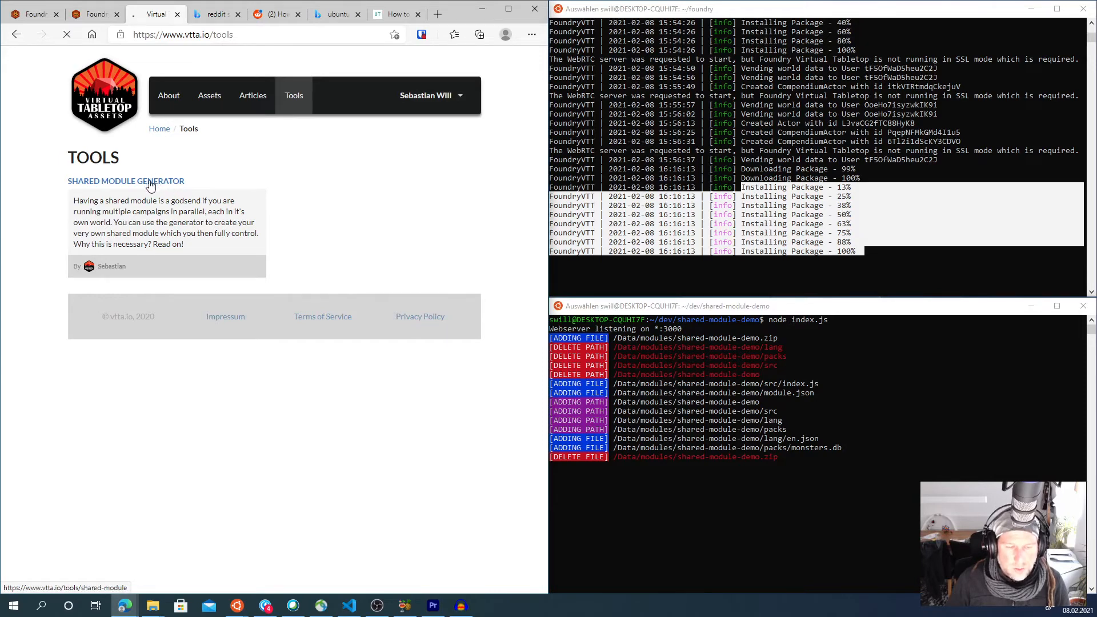
{"action": "scroll", "coordinate": [254, 211], "scroll_direction": "down", "scroll_amount": 4}
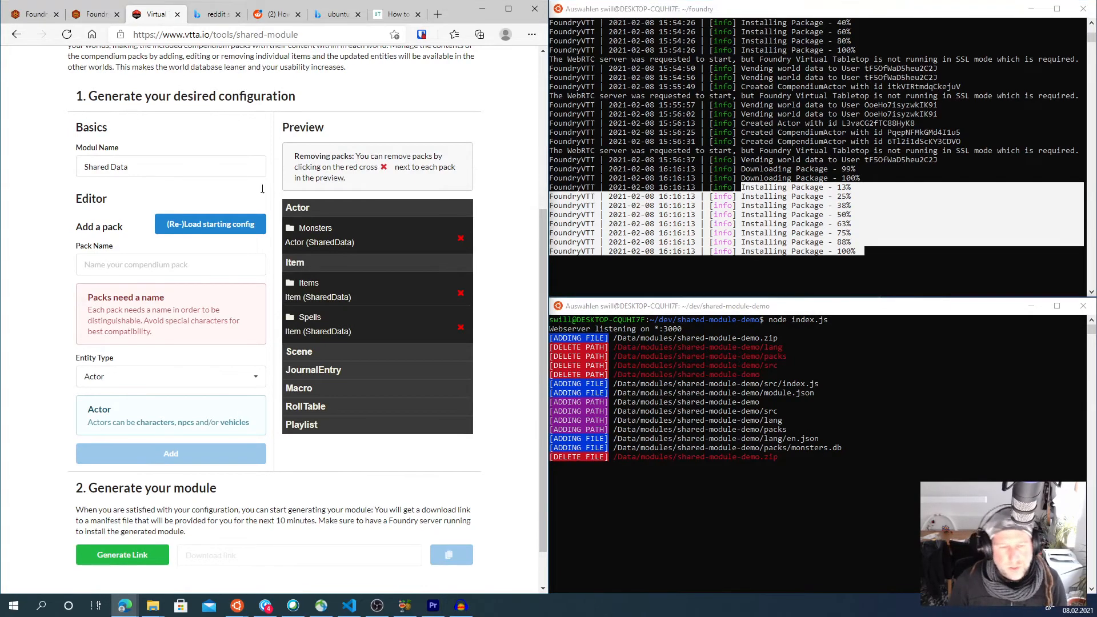
- Add an Actor compendium pack named Townpeople to the Shared Data module configuration
{"action": "left_click", "coordinate": [132, 170]}
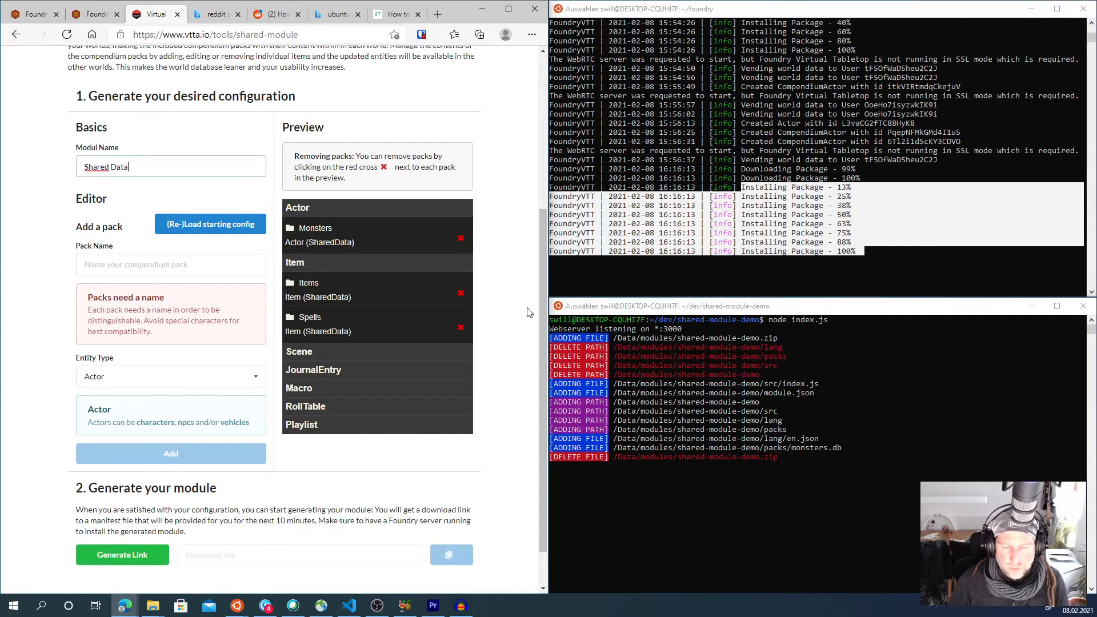
{"action": "left_click", "coordinate": [510, 313]}
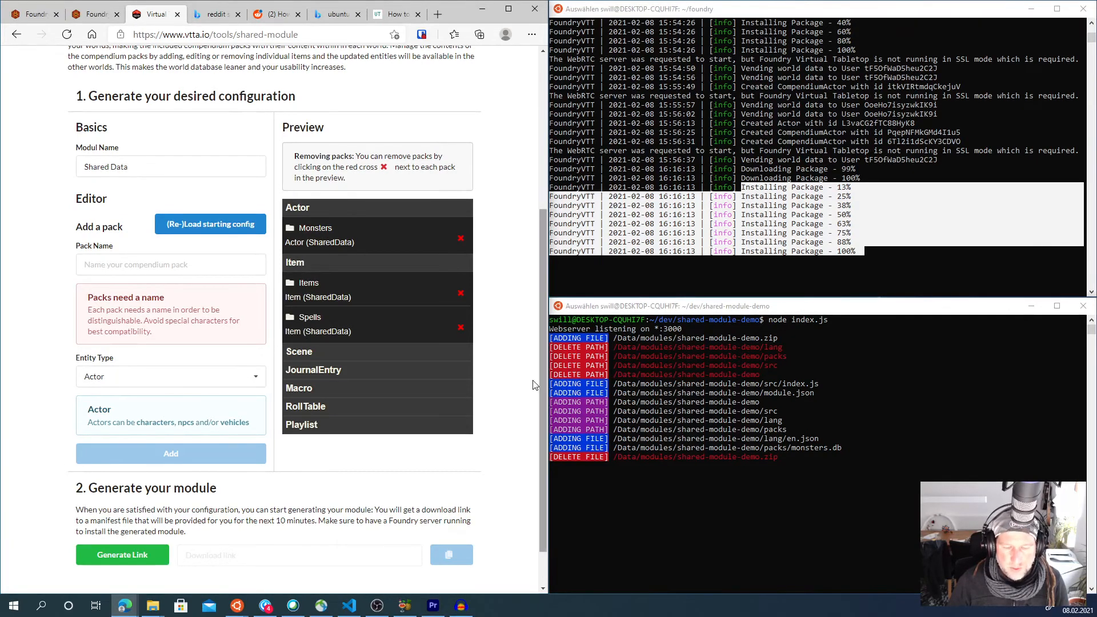
{"action": "scroll", "coordinate": [519, 393], "scroll_direction": "up", "scroll_amount": 2}
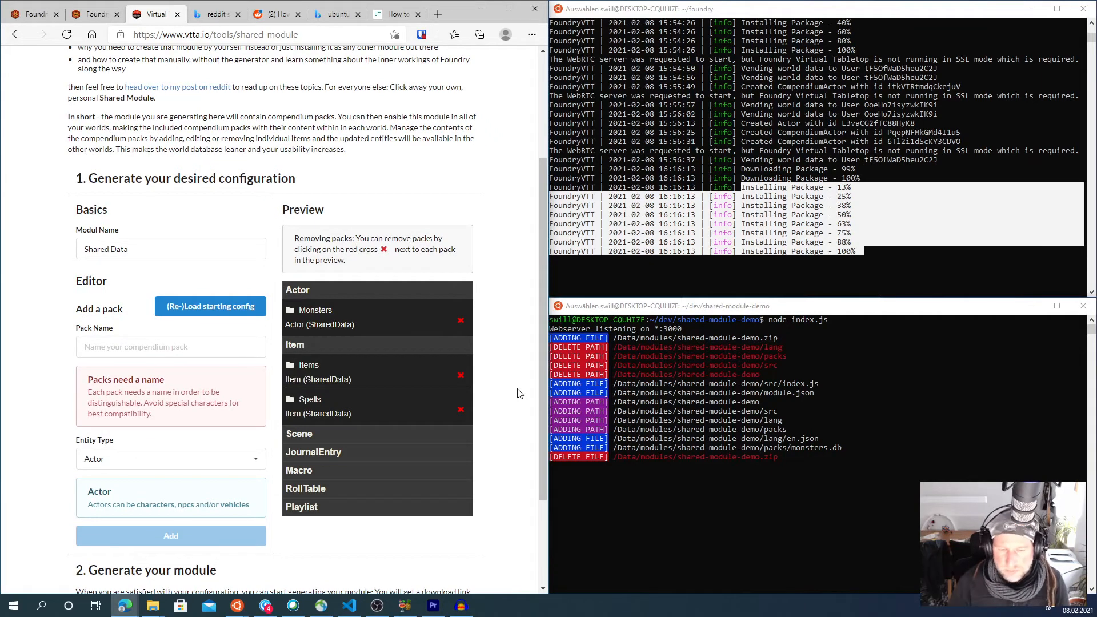
{"action": "left_click", "coordinate": [162, 347]}
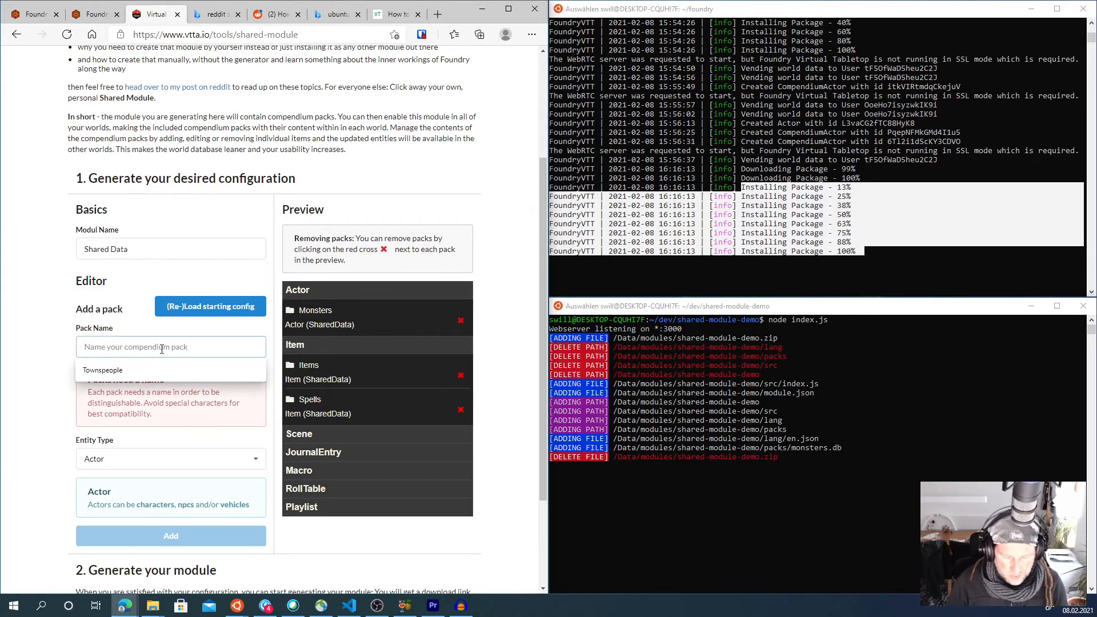
{"action": "type", "text": "Townpeople"}
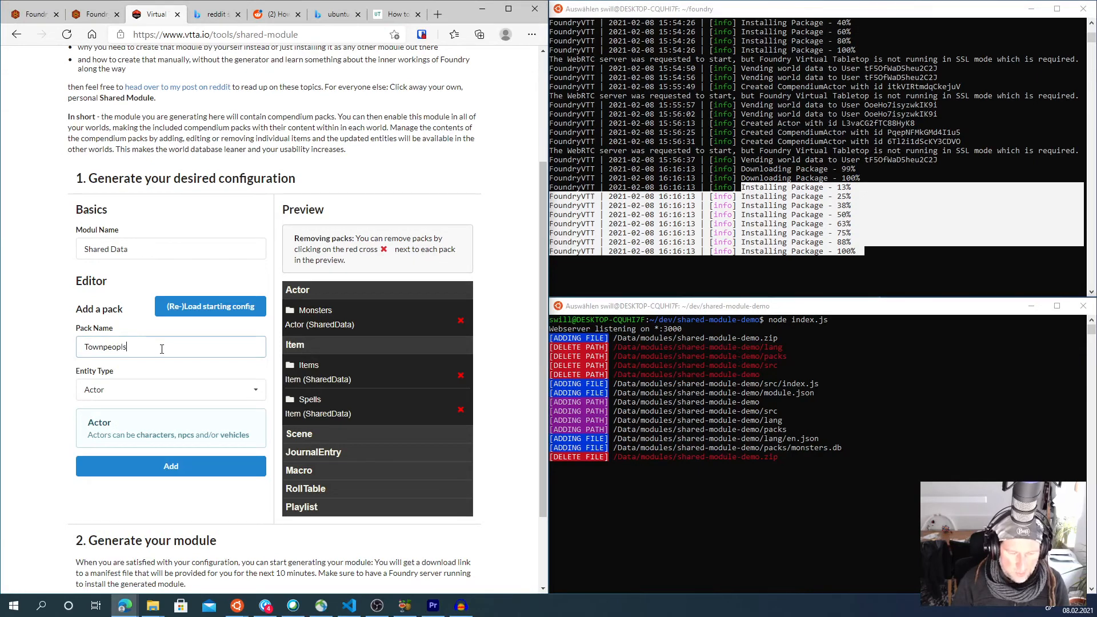
{"action": "scroll", "coordinate": [161, 347], "scroll_direction": "down", "scroll_amount": 2}
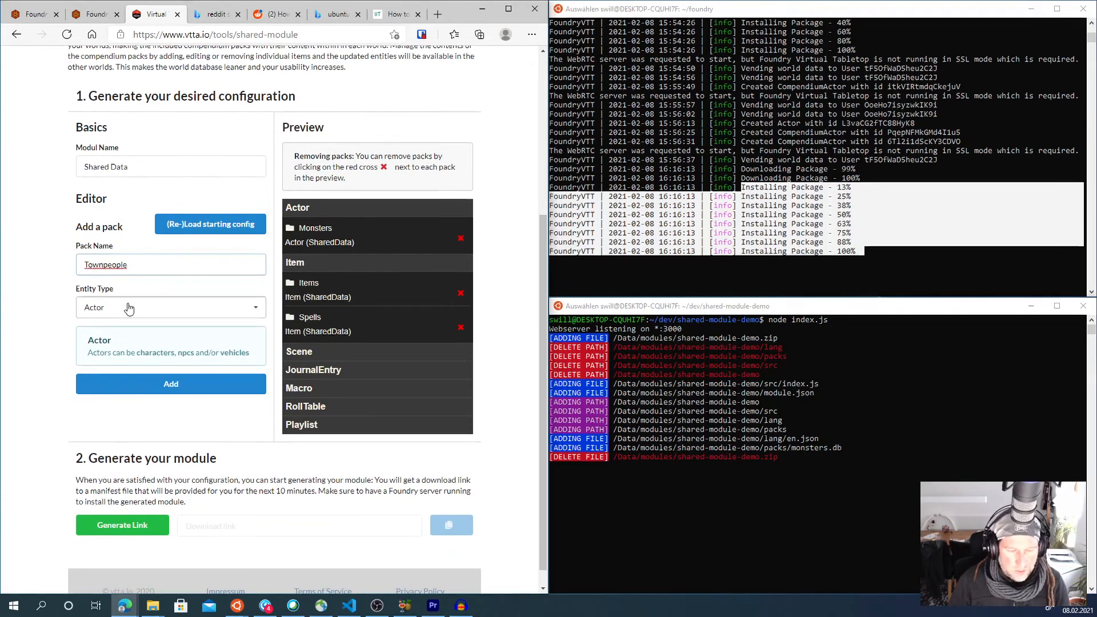
{"action": "left_click", "coordinate": [173, 385]}
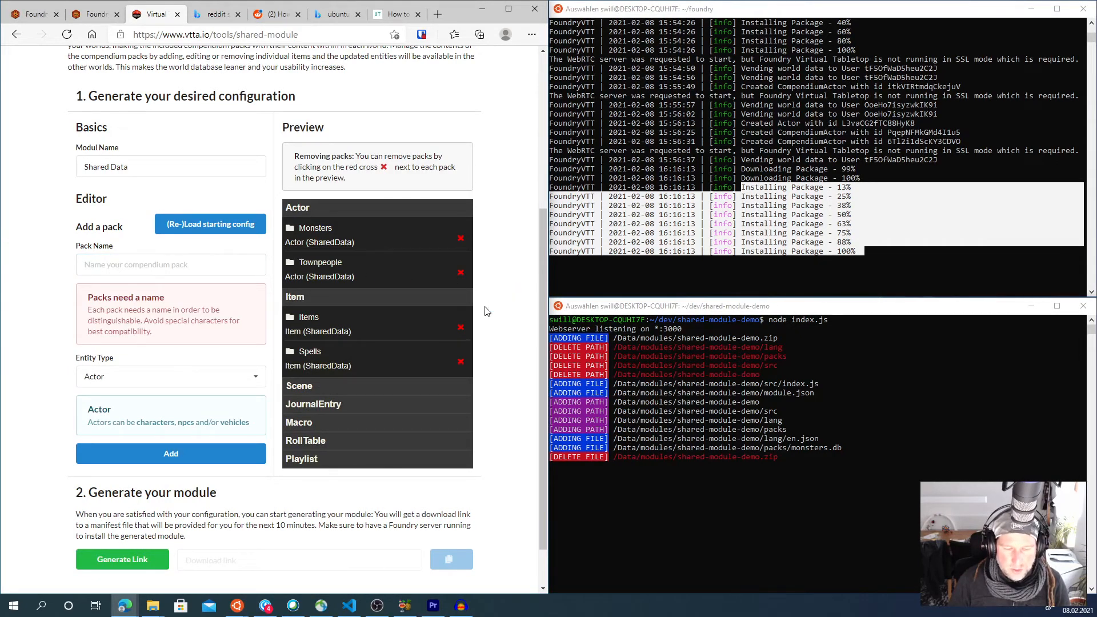
- Remove the Spells item pack from the module preview
{"action": "left_click", "coordinate": [460, 362]}
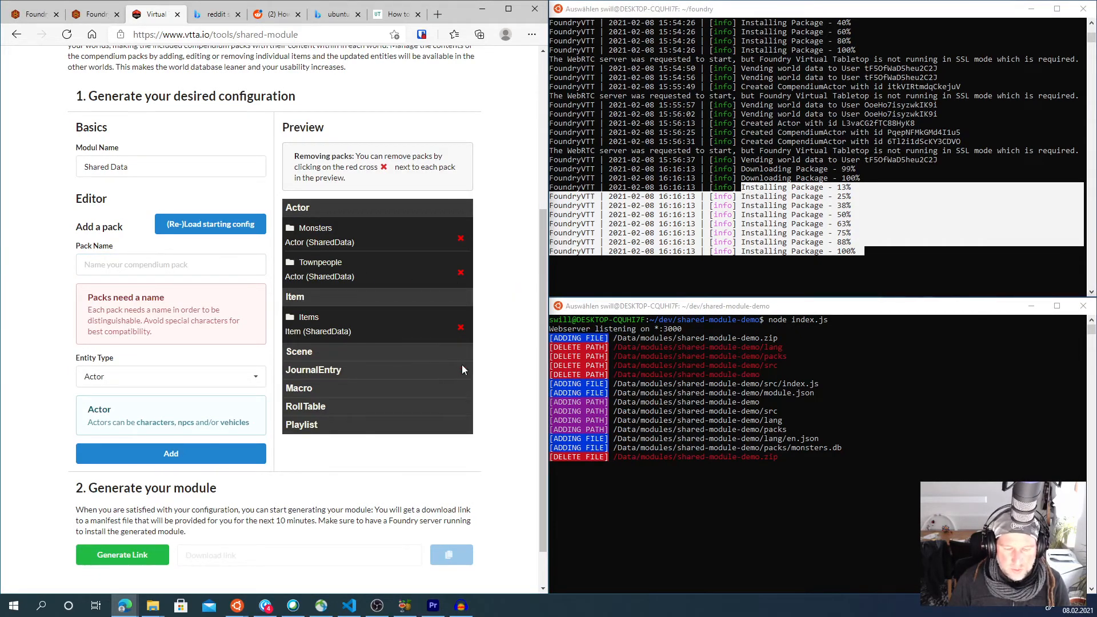
{"action": "scroll", "coordinate": [494, 411], "scroll_direction": "down", "scroll_amount": 1}
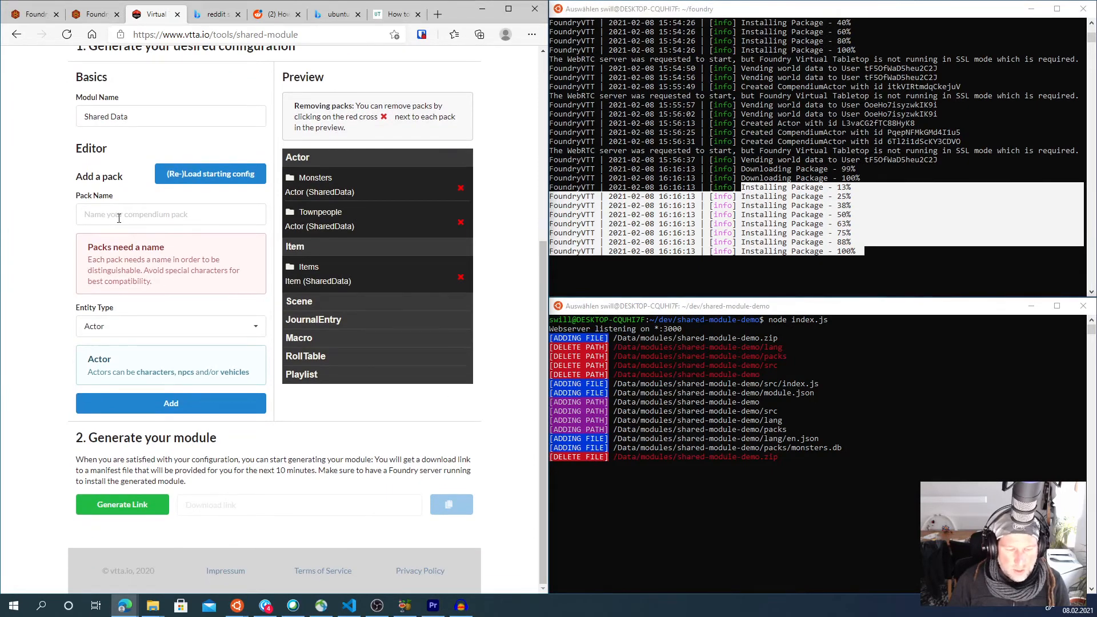
{"action": "left_click", "coordinate": [81, 207]}
{"action": "left_click", "coordinate": [183, 327]}
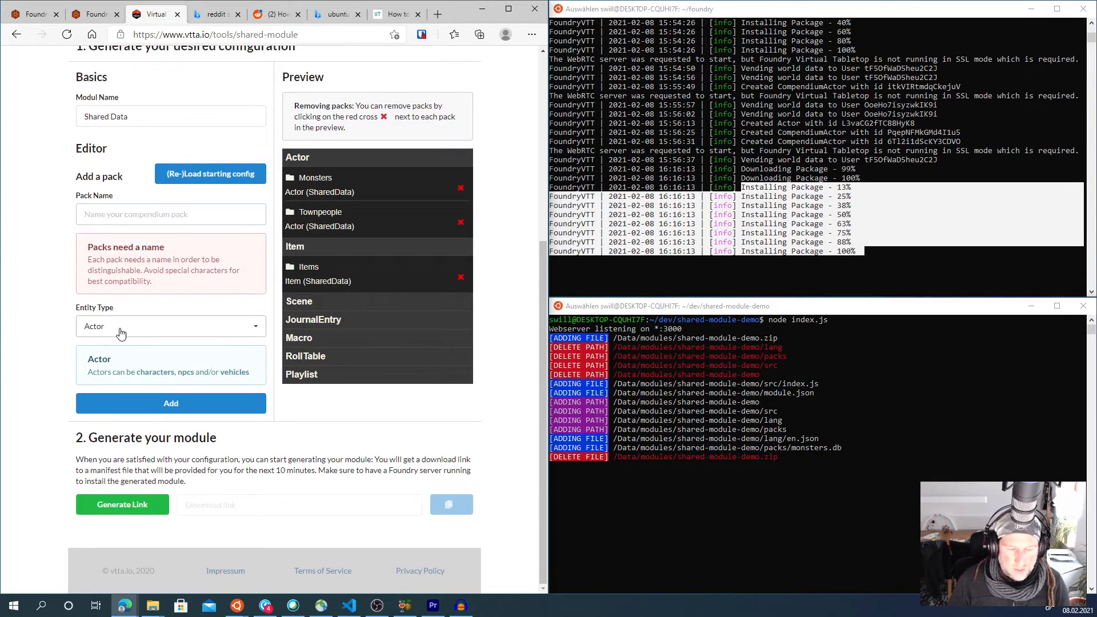
{"action": "left_click", "coordinate": [128, 327]}
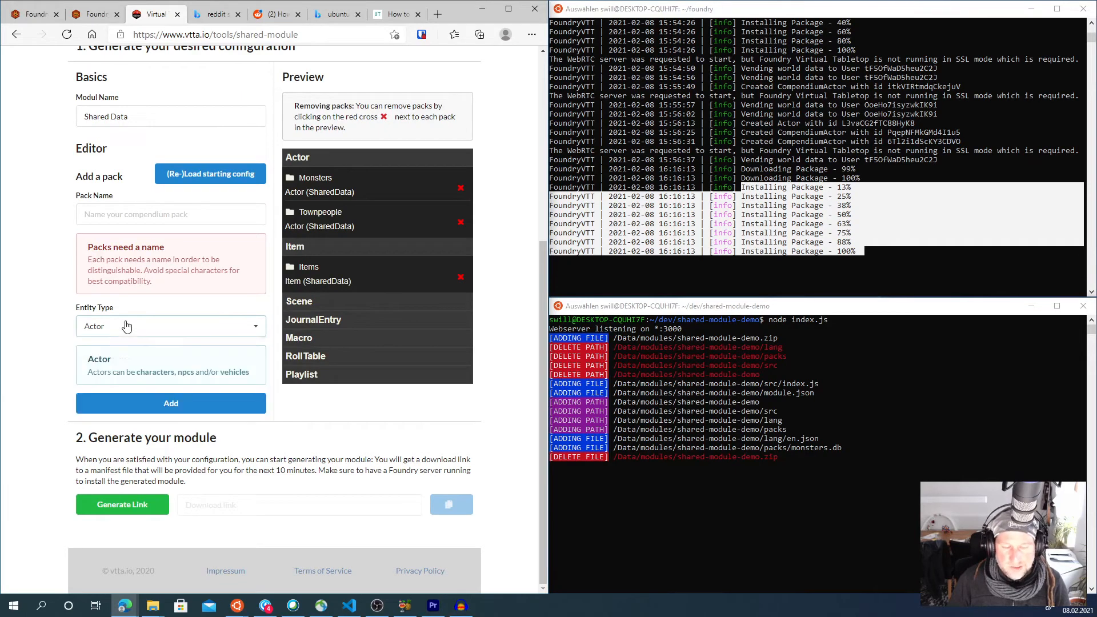
{"action": "left_click_drag", "start_coordinate": [154, 120], "coordinate": [34, 118]}
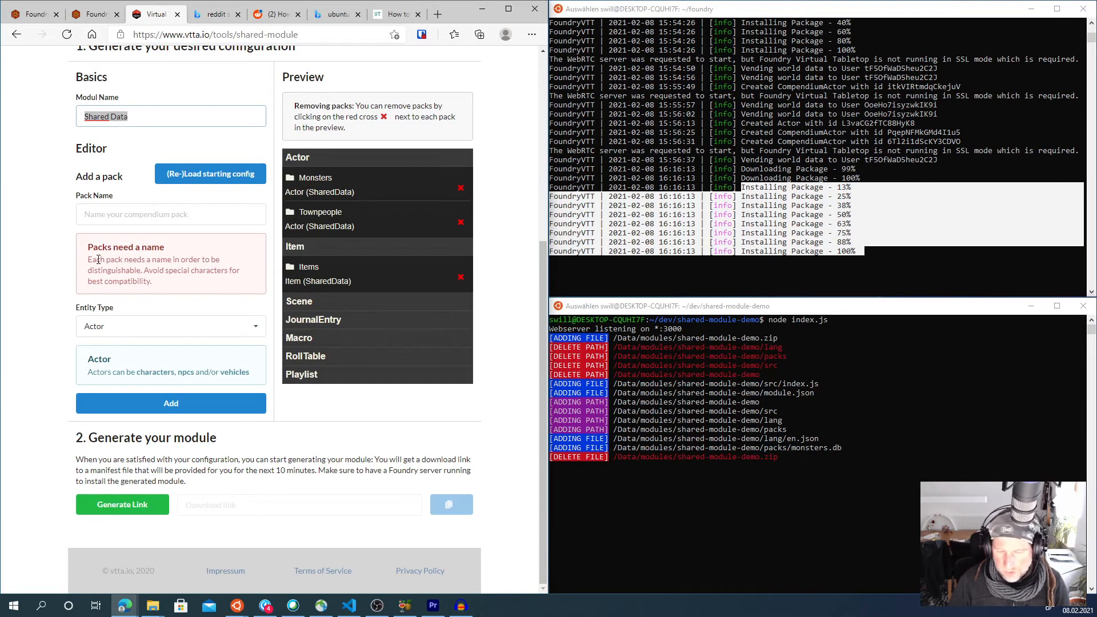
{"action": "left_click", "coordinate": [490, 258]}
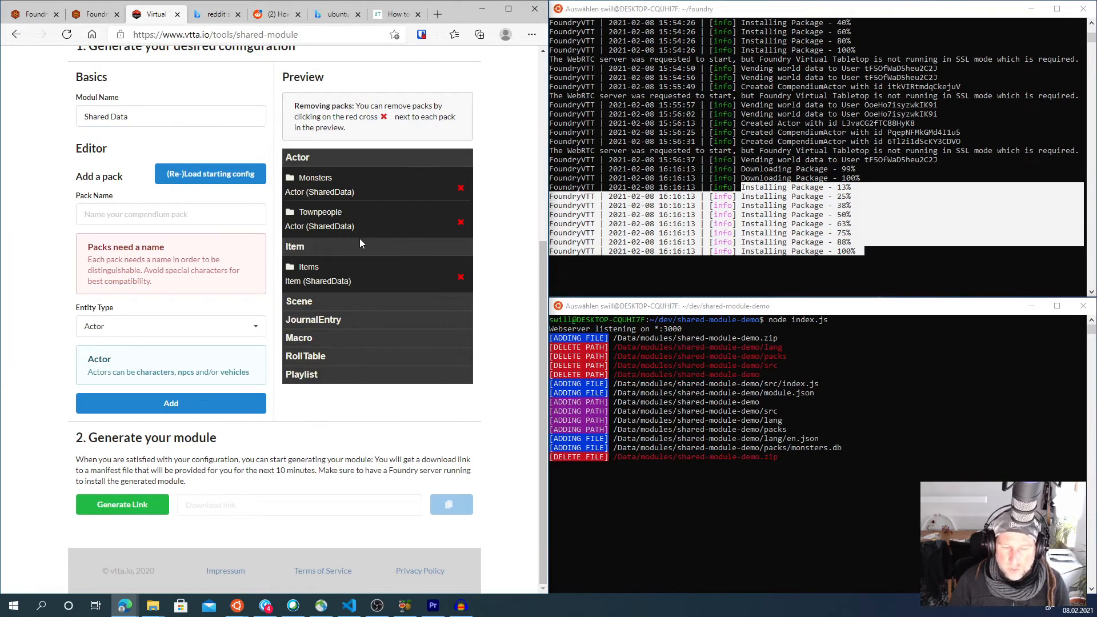
- Generate the module's download link and copy the manifest URL
{"action": "left_click", "coordinate": [122, 506]}
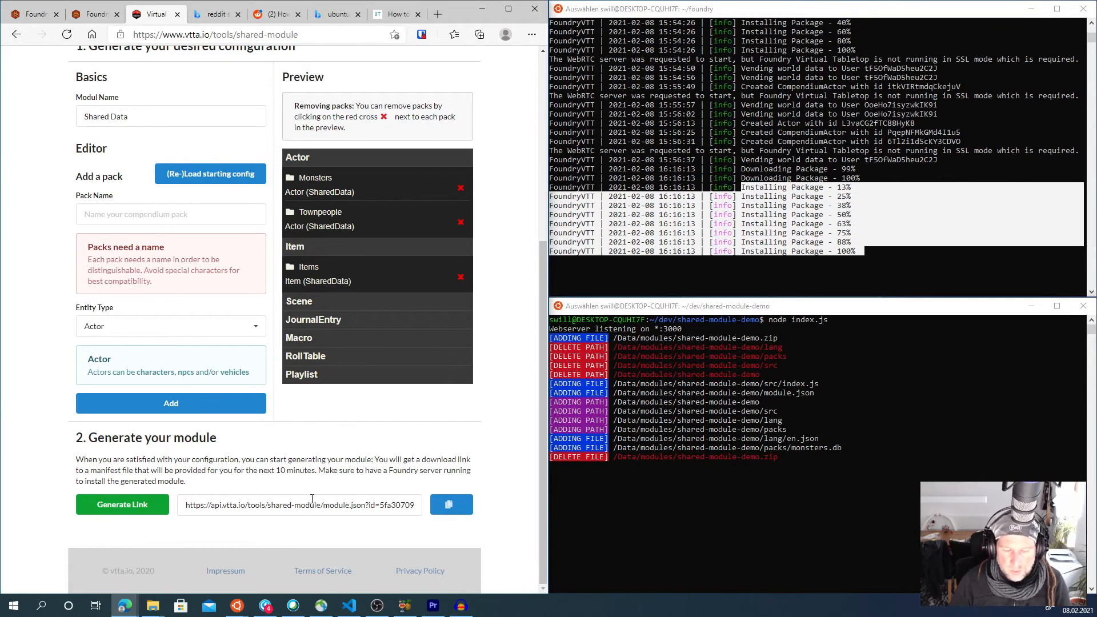
{"action": "left_click", "coordinate": [454, 506]}
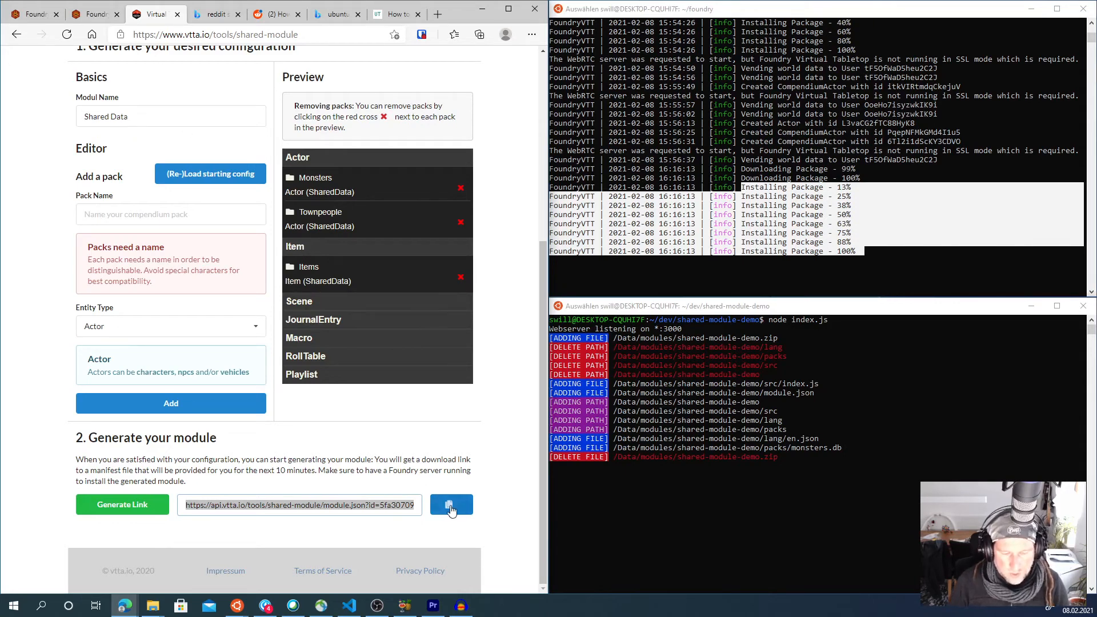
- Leave the running Foundry world, return to Setup, and open Add-on Modules
{"action": "left_click", "coordinate": [95, 16]}
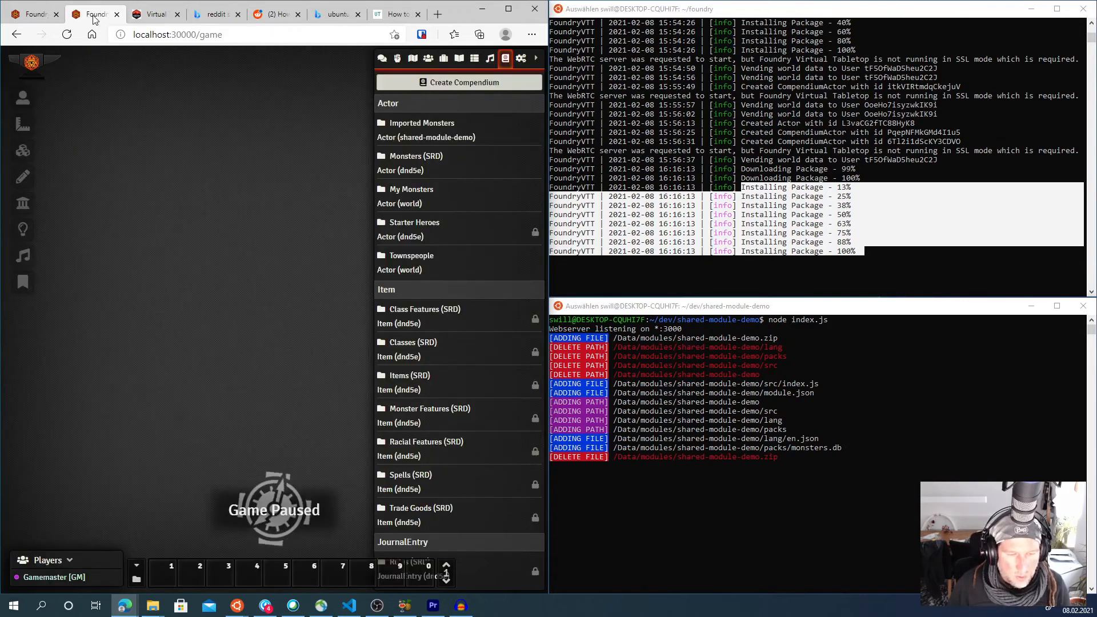
{"action": "key", "text": "Escape"}
{"action": "left_click", "coordinate": [285, 391]}
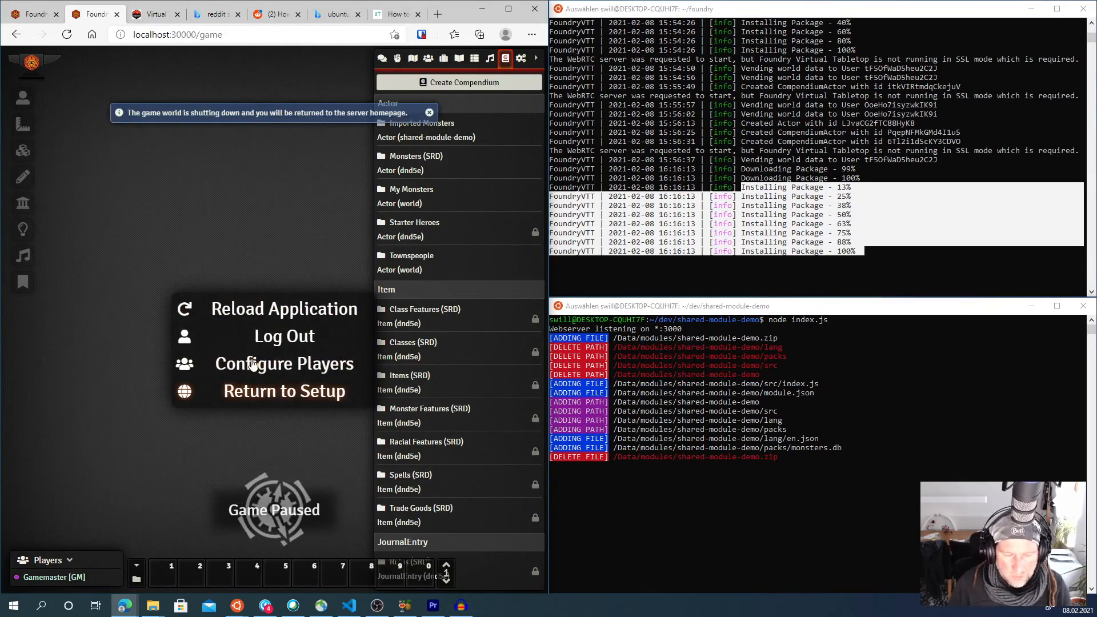
{"action": "left_click", "coordinate": [275, 172]}
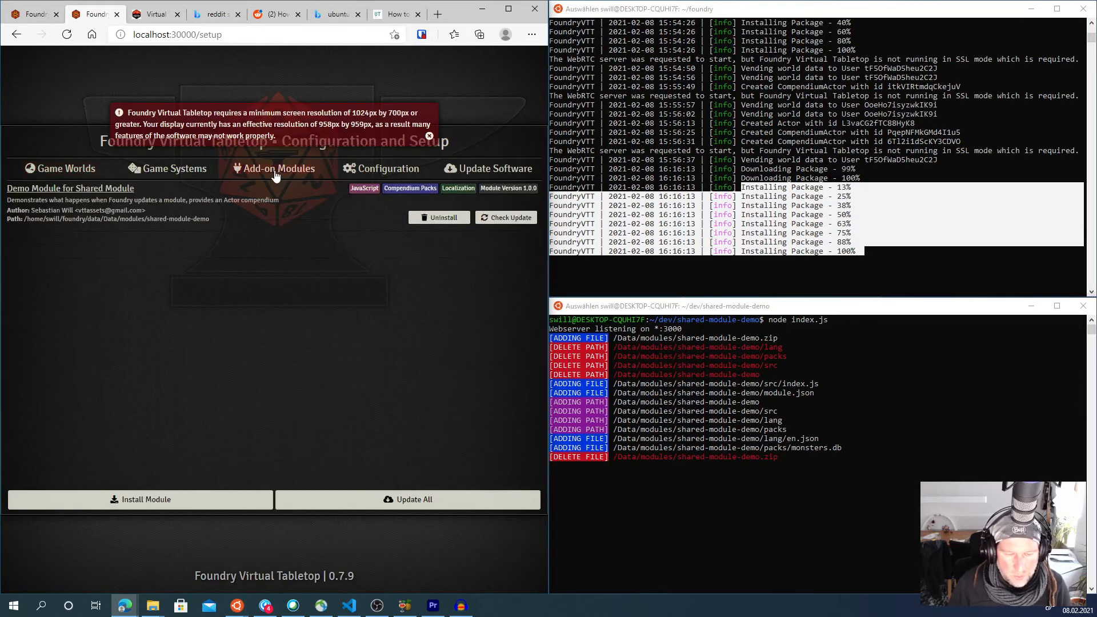
- Install the module from the copied manifest URL, then close the install dialog and notifications
{"action": "left_click", "coordinate": [198, 500]}
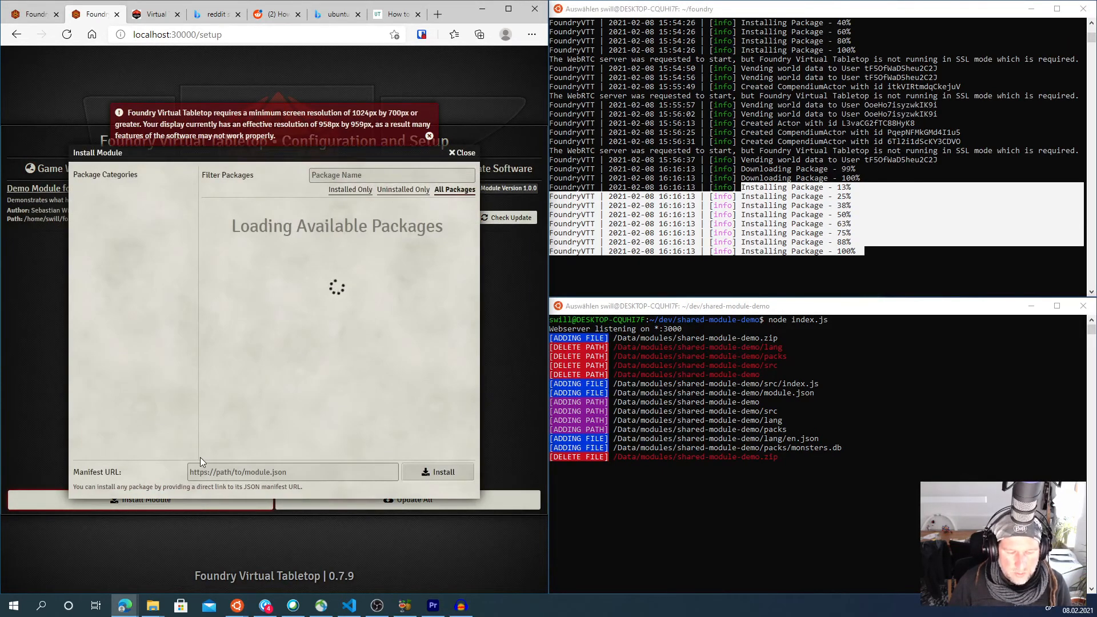
{"action": "left_click", "coordinate": [258, 472]}
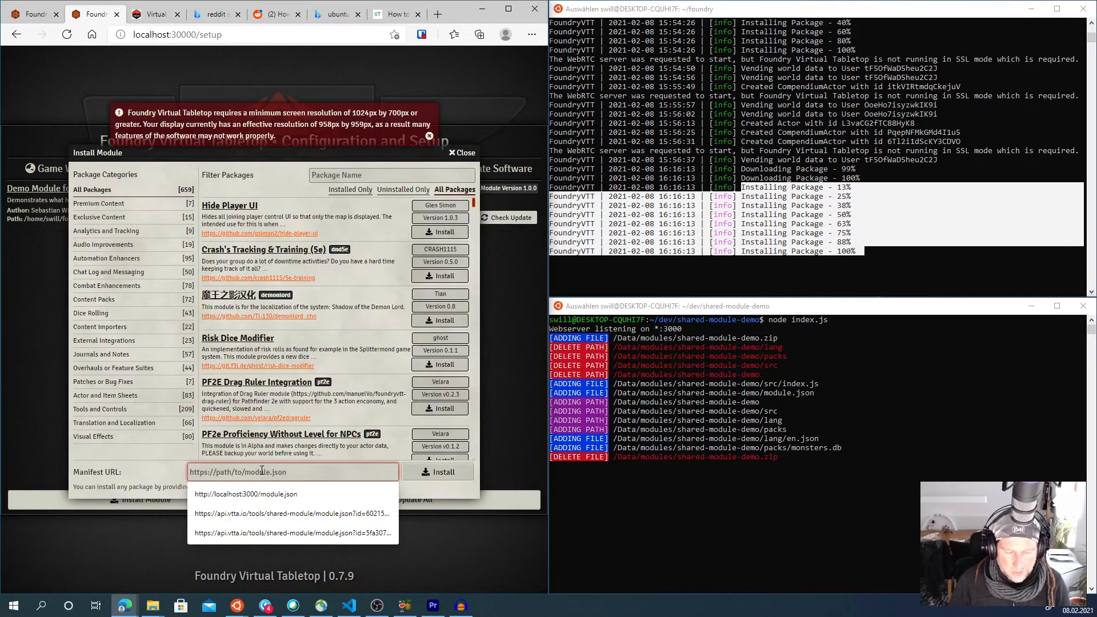
{"action": "key", "text": "ctrl+v"}
{"action": "left_click", "coordinate": [437, 472]}
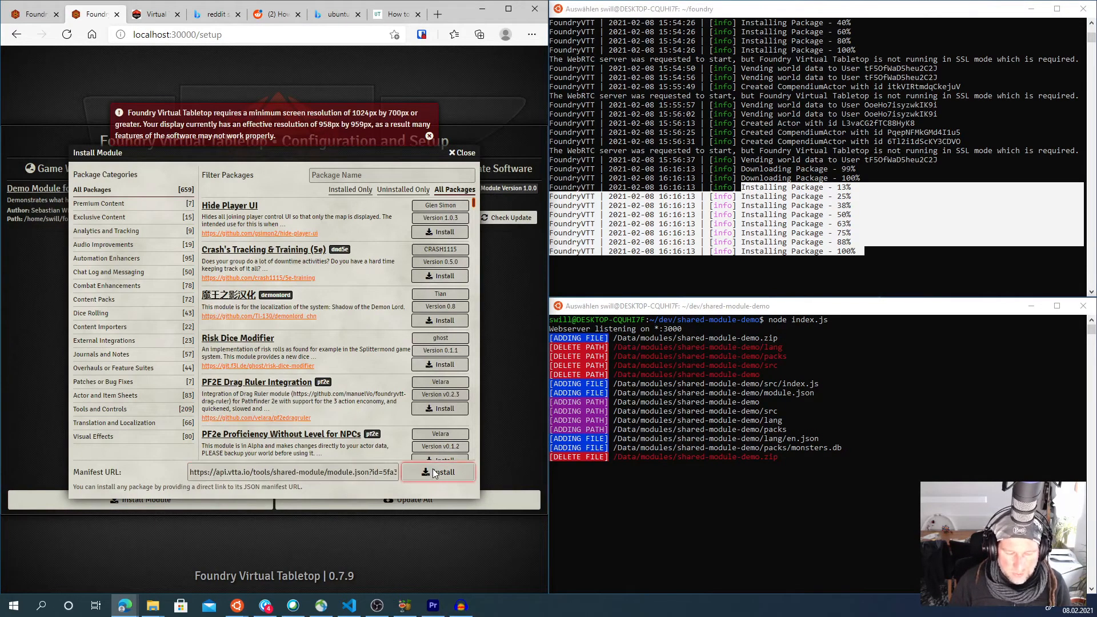
{"action": "left_click", "coordinate": [469, 154]}
{"action": "left_click", "coordinate": [429, 160]}
{"action": "left_click", "coordinate": [431, 114]}
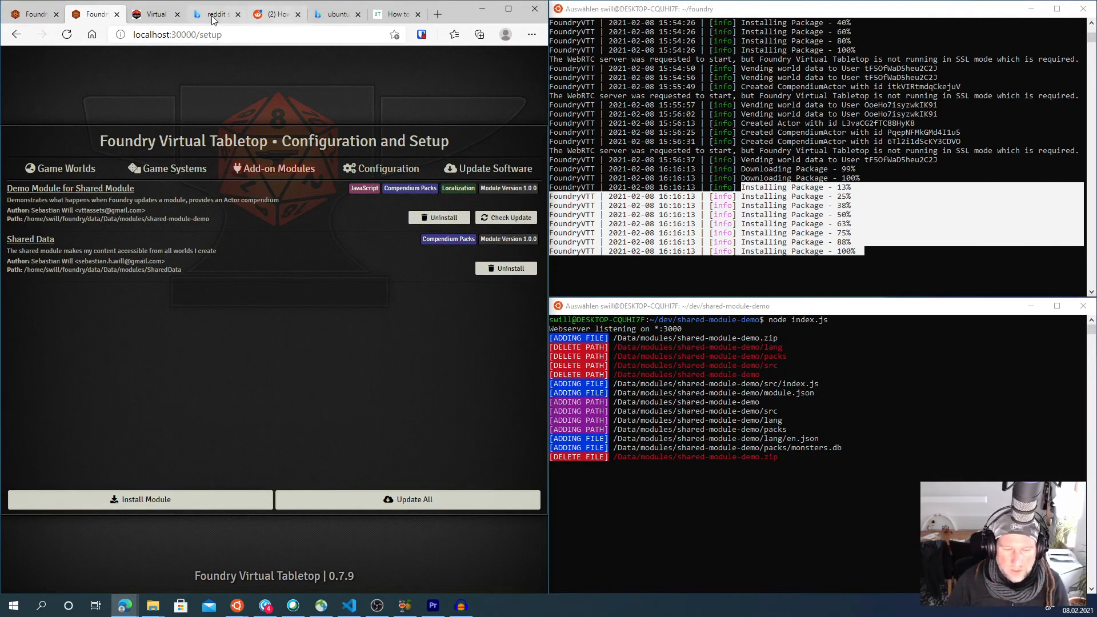
{"action": "left_click", "coordinate": [154, 14]}
{"action": "scroll", "coordinate": [153, 200], "scroll_direction": "up", "scroll_amount": 2}
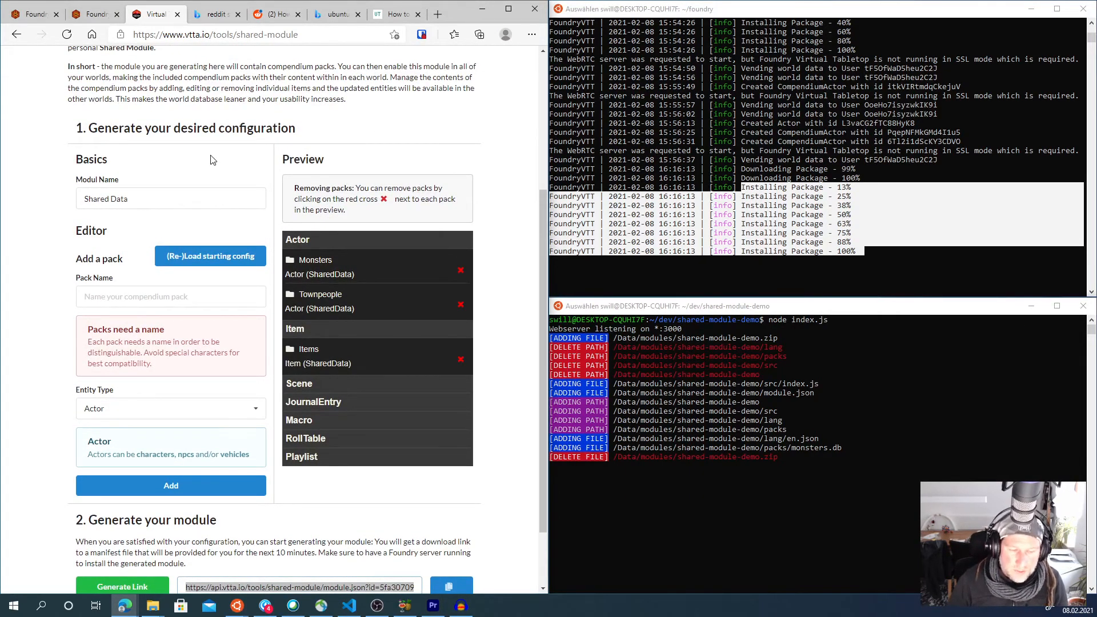
{"action": "scroll", "coordinate": [213, 161], "scroll_direction": "down", "scroll_amount": 2}
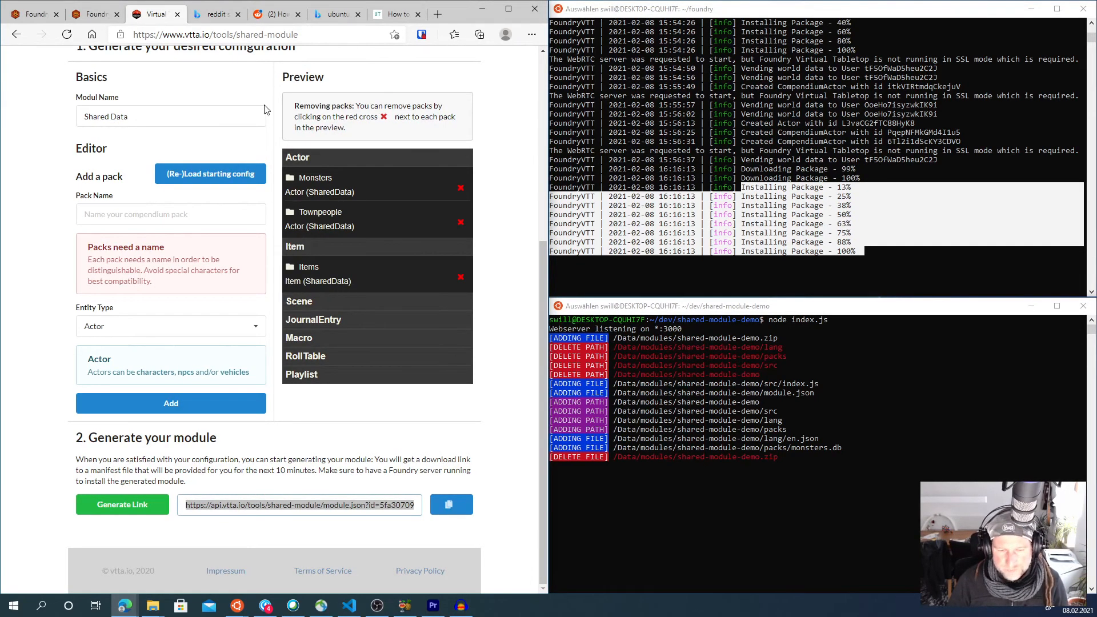
{"action": "left_click", "coordinate": [87, 16]}
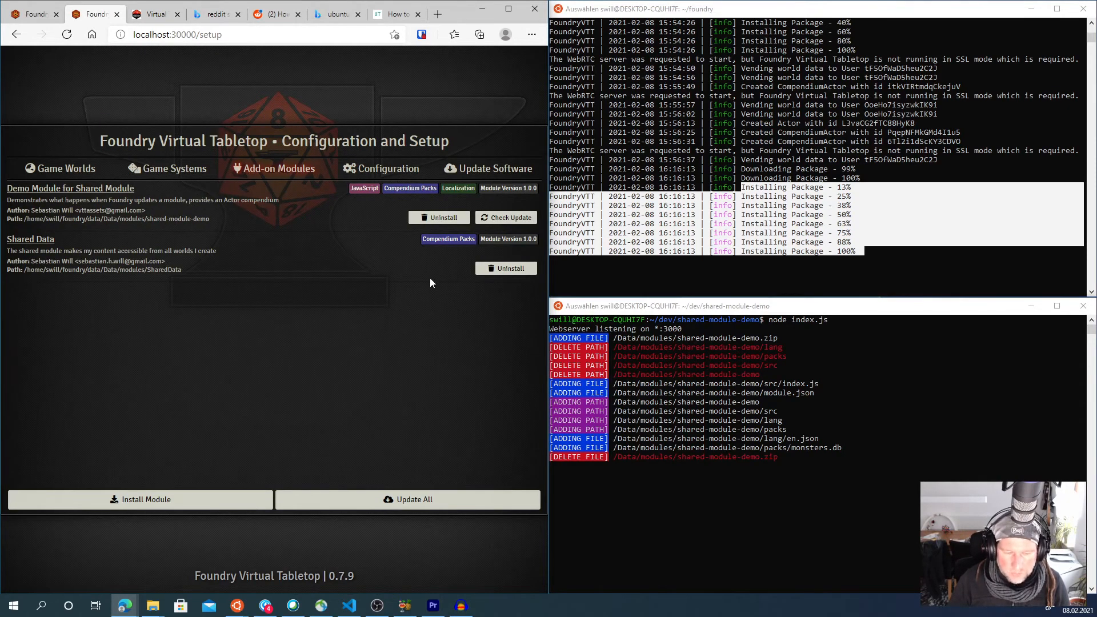
- Launch the Shared Module Demo world from Game Worlds
{"action": "left_click", "coordinate": [76, 171]}
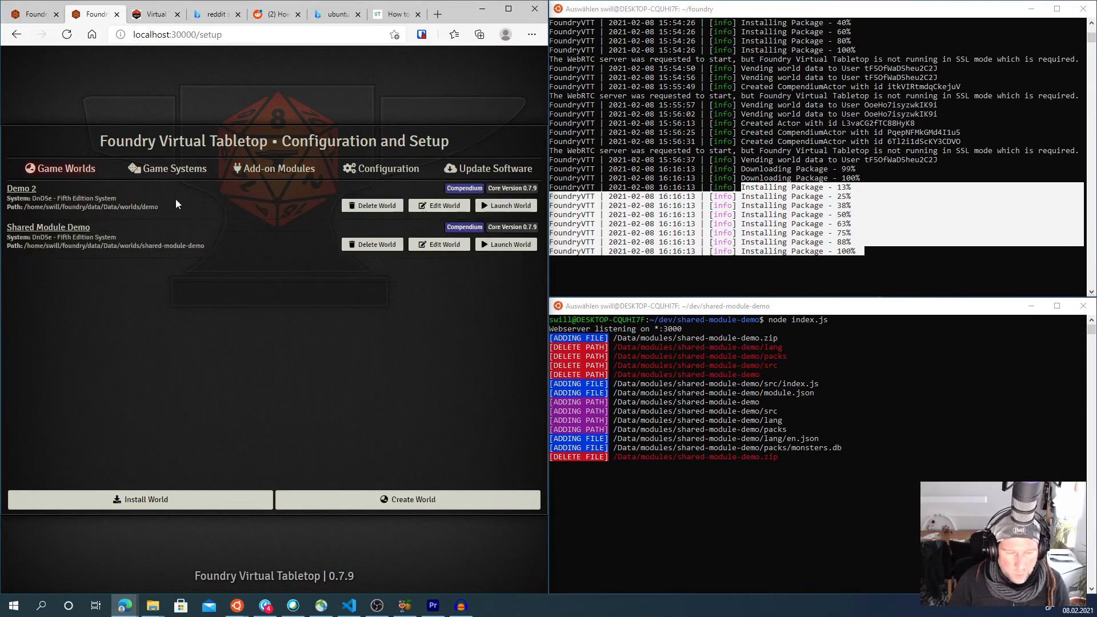
{"action": "left_click", "coordinate": [497, 251]}
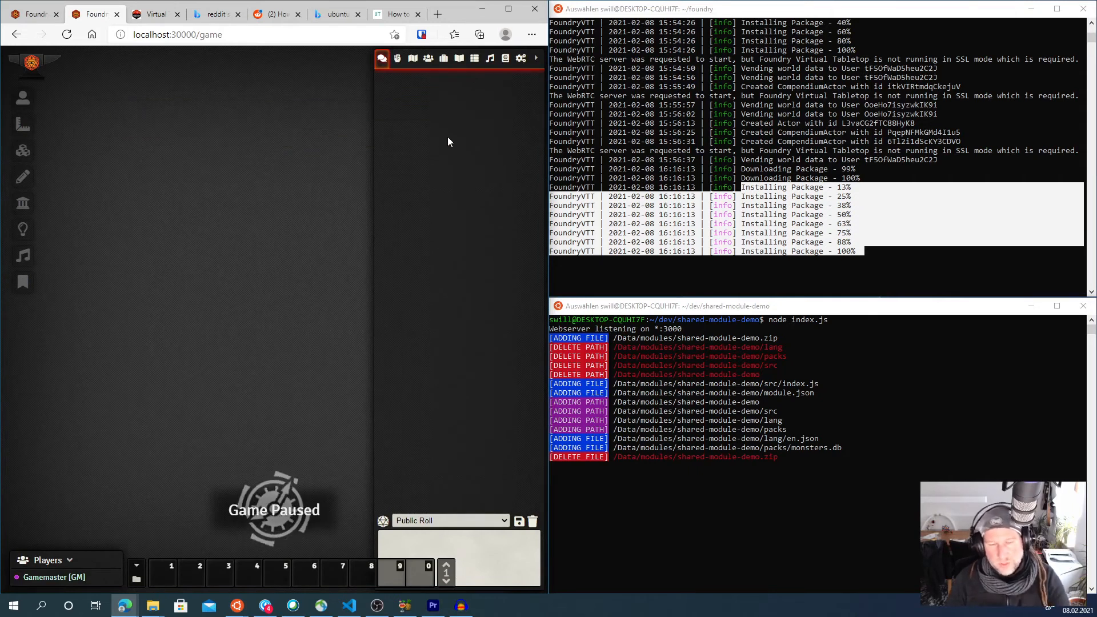
- Open Manage Modules and save the module settings with Shared Data enabled
{"action": "left_click", "coordinate": [506, 57]}
{"action": "left_click", "coordinate": [520, 58]}
{"action": "left_click", "coordinate": [475, 185]}
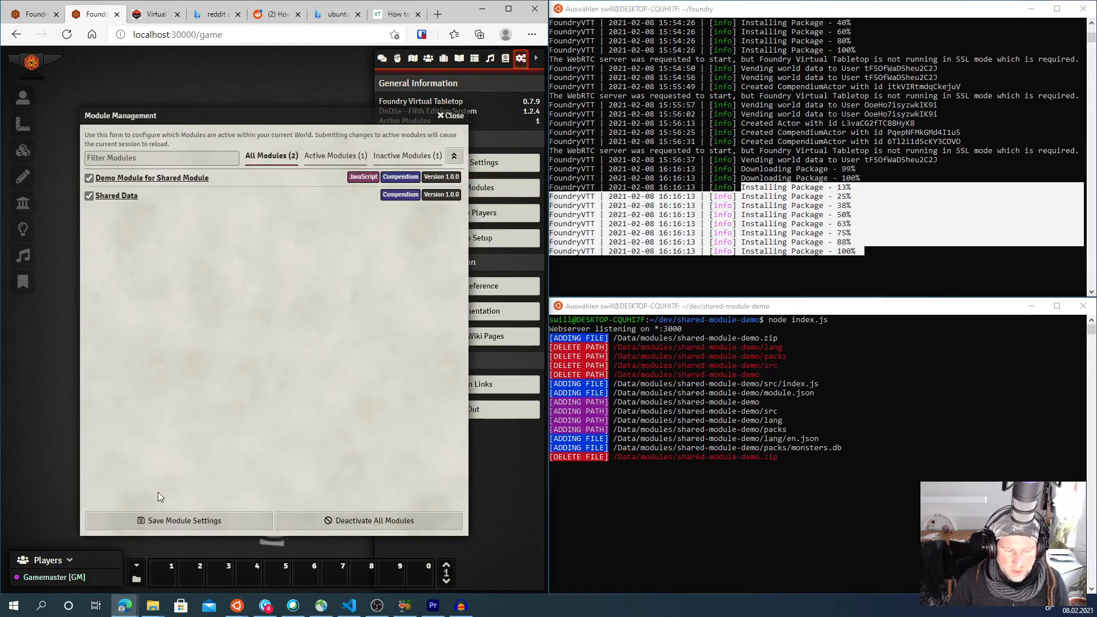
{"action": "left_click", "coordinate": [158, 520]}
- Open the Townpeople (SharedData) compendium in the Compendium sidebar
{"action": "left_click", "coordinate": [506, 59]}
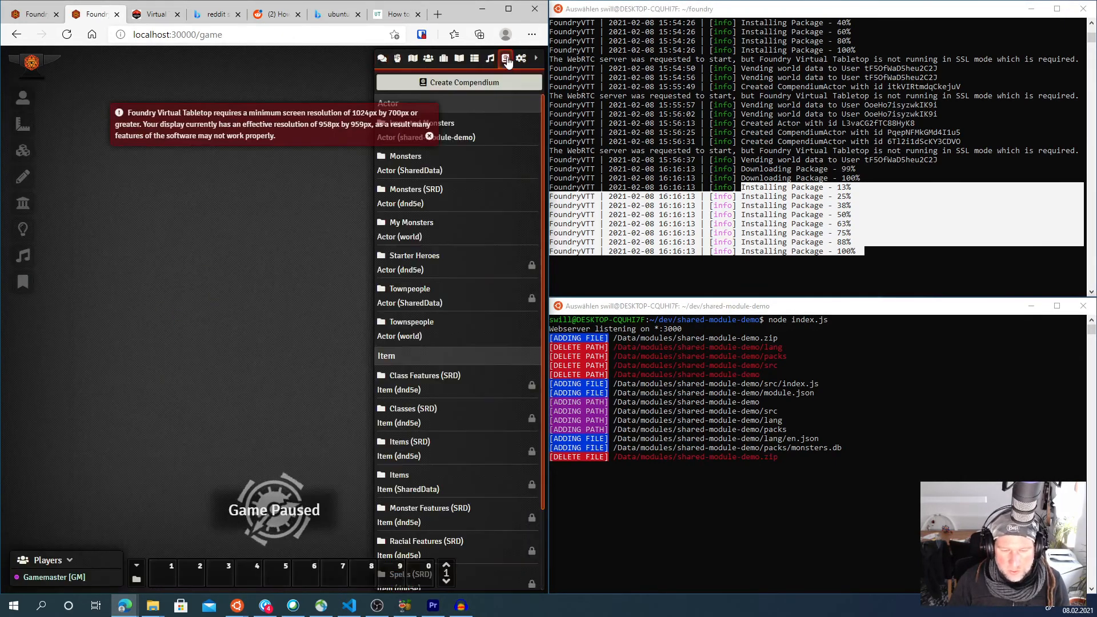
{"action": "left_click", "coordinate": [407, 290]}
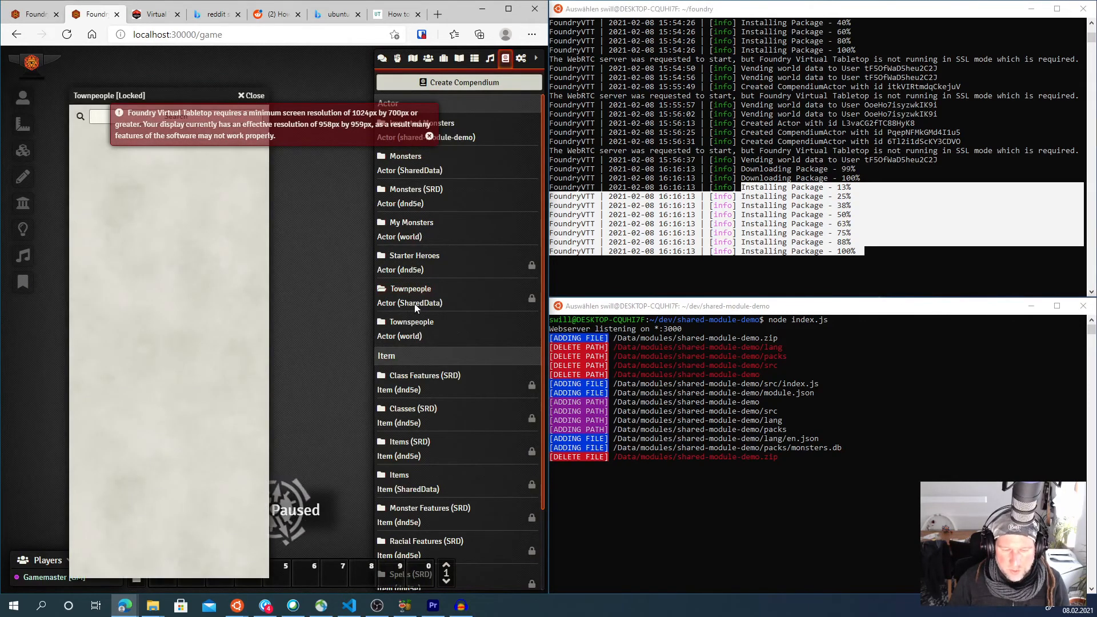
{"action": "left_click", "coordinate": [413, 303]}
{"action": "left_click", "coordinate": [429, 137]}
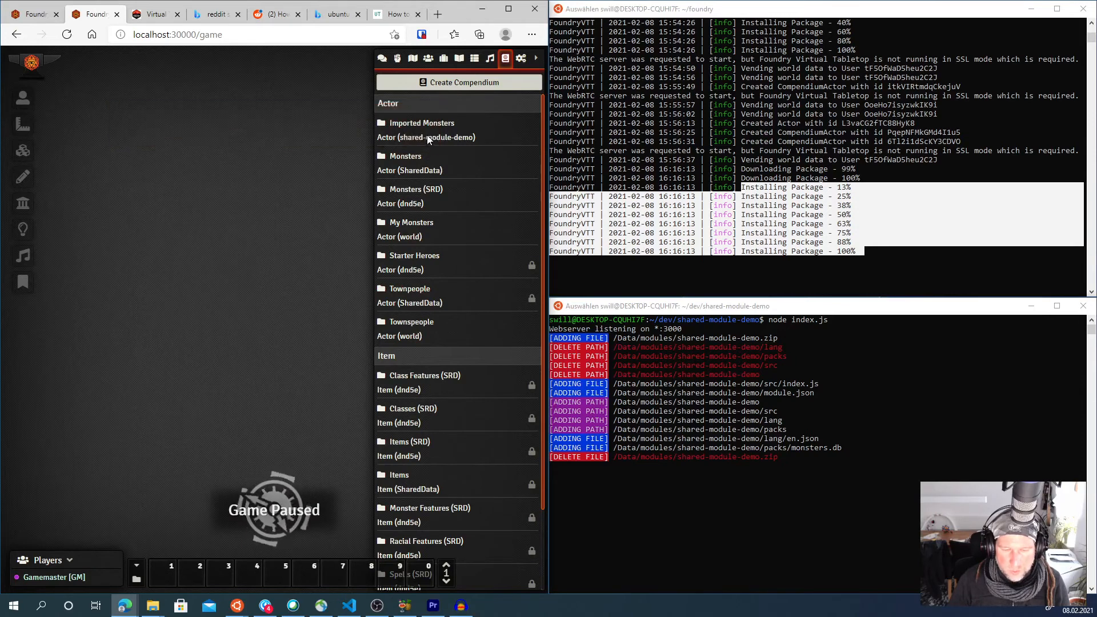
{"action": "left_click", "coordinate": [412, 291]}
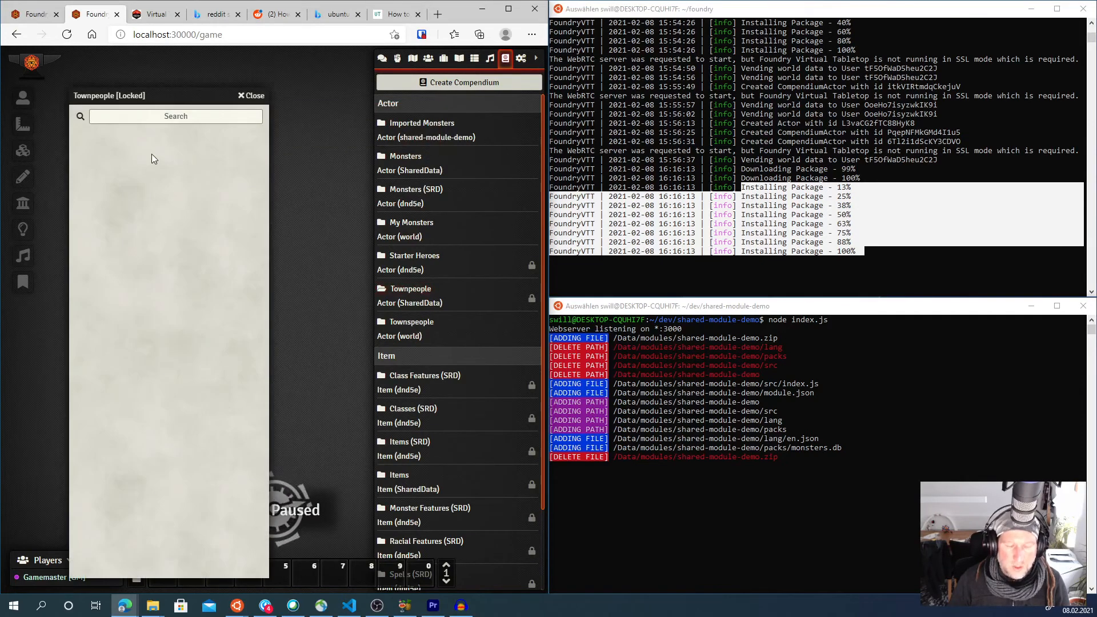
- Toggle the edit lock on the Townpeople compendium, accept the warning, and close its window
{"action": "right_click", "coordinate": [417, 292]}
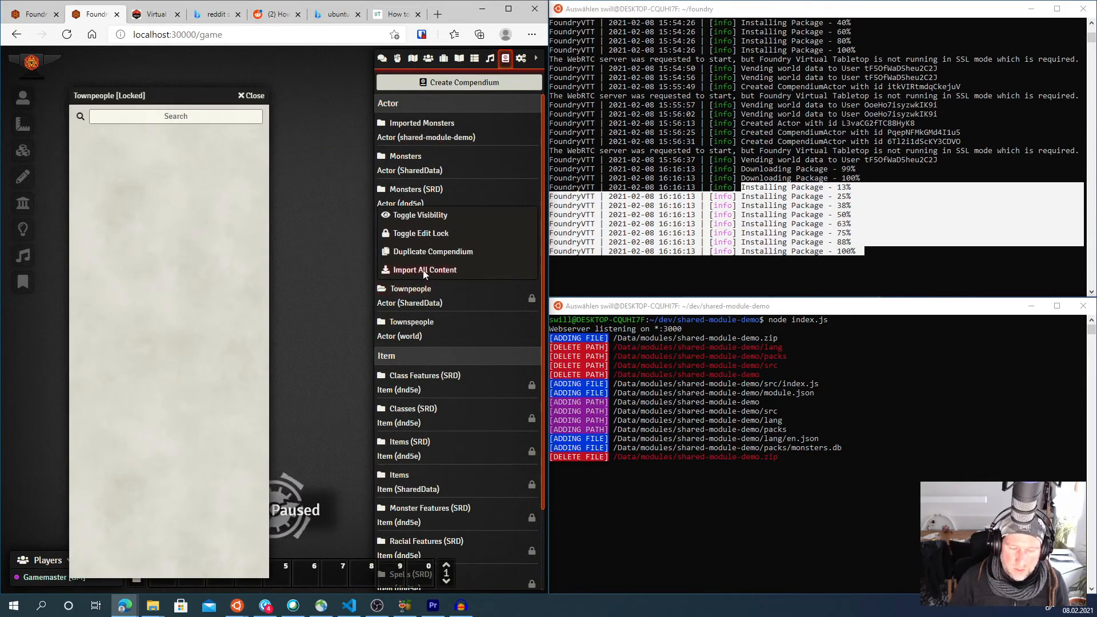
{"action": "left_click", "coordinate": [418, 234]}
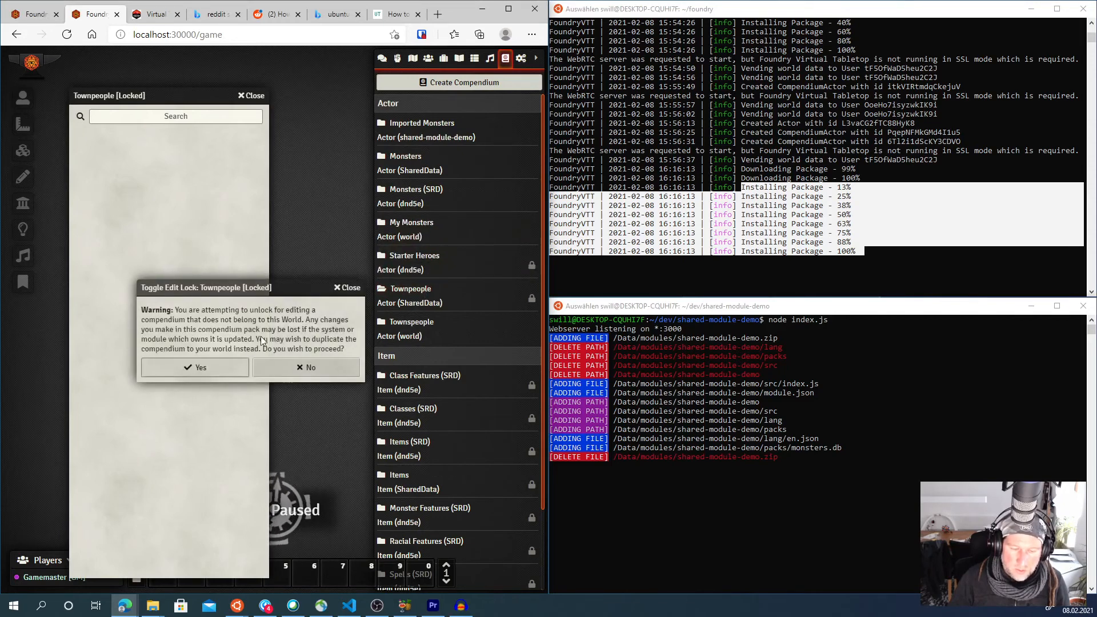
{"action": "left_click", "coordinate": [225, 366]}
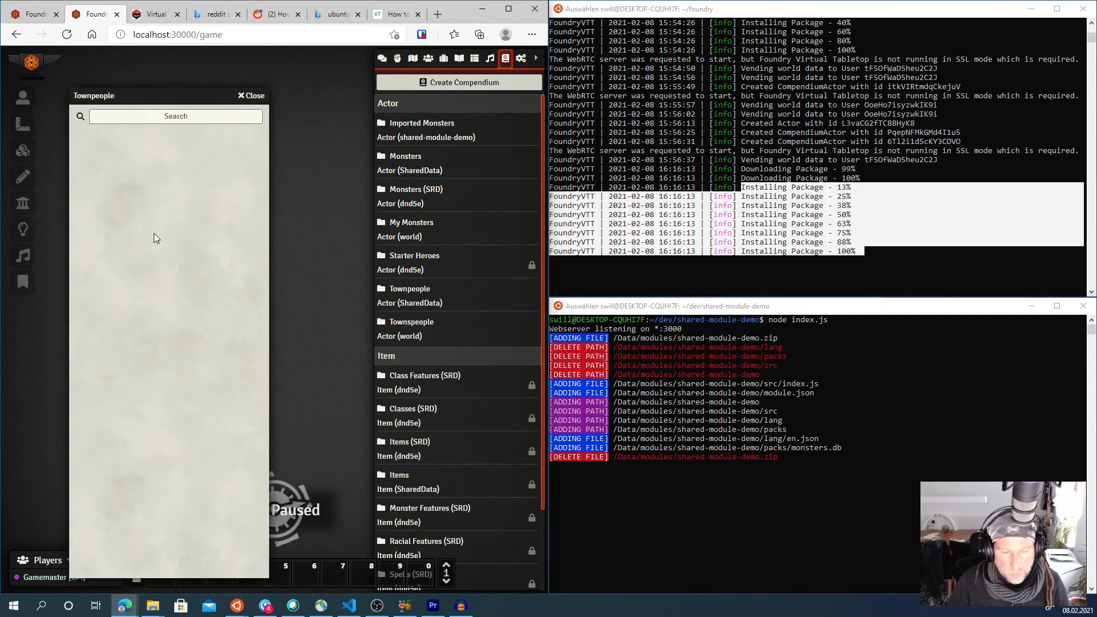
{"action": "left_click_drag", "start_coordinate": [192, 96], "coordinate": [250, 73]}
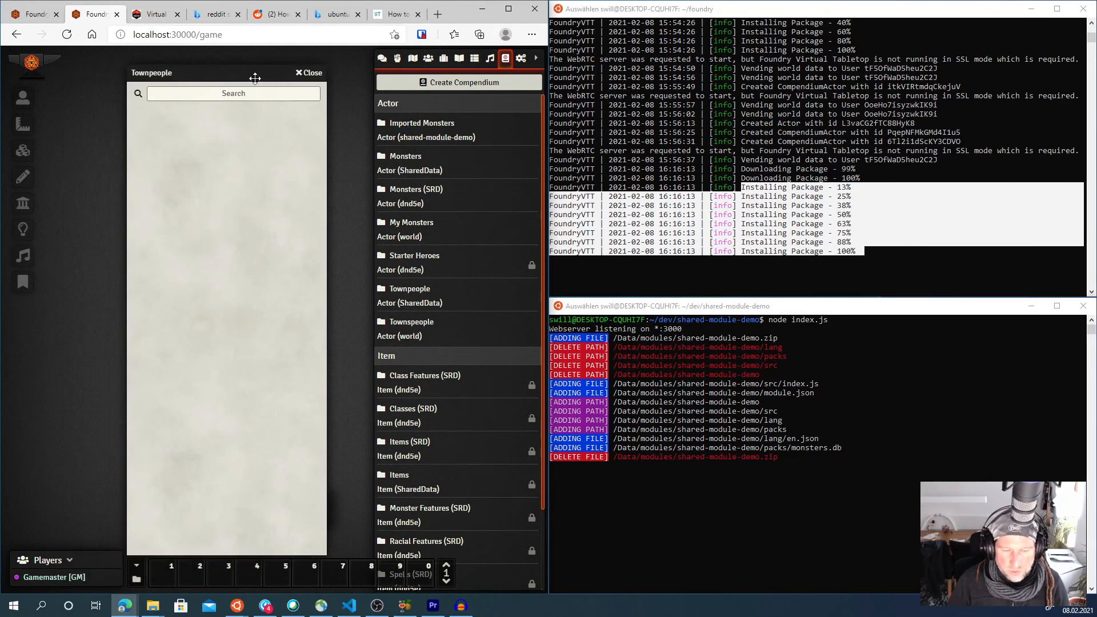
{"action": "left_click", "coordinate": [309, 73]}
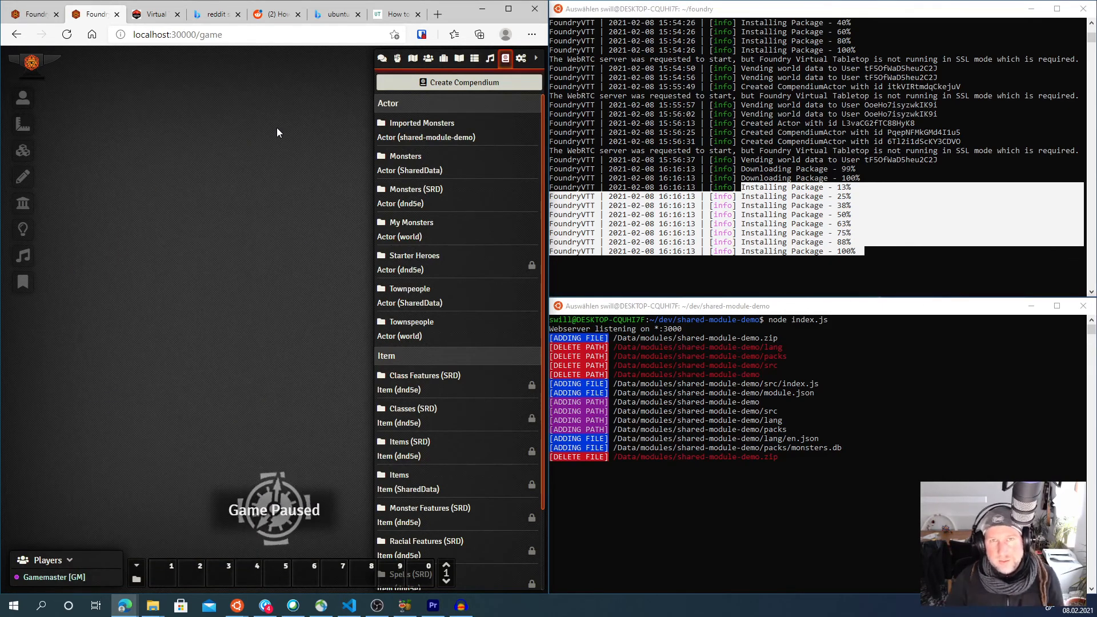